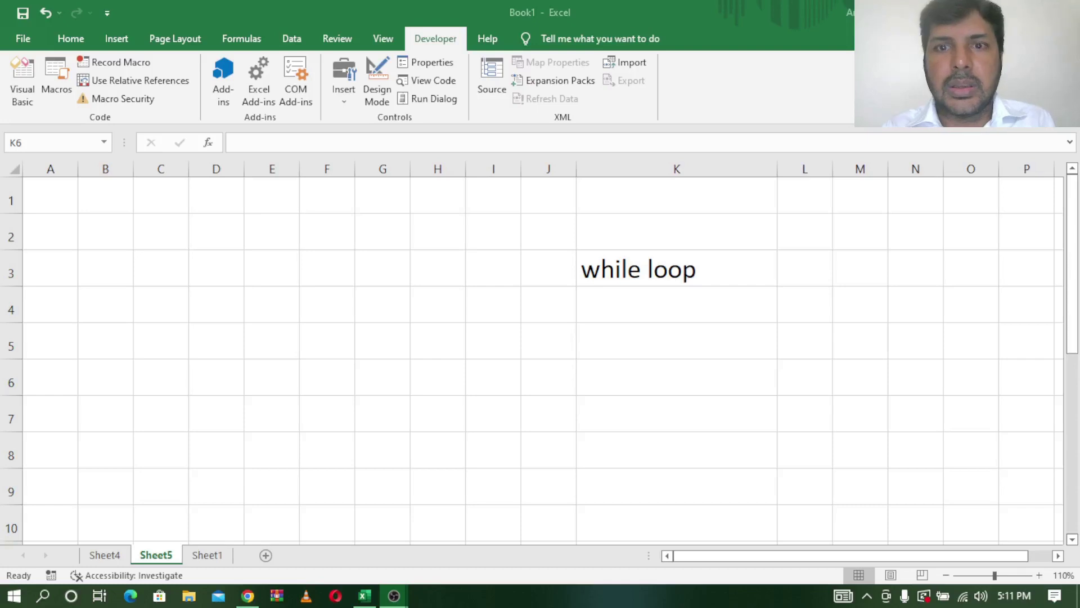
# Step: Open the VBA editor and add a blank line inside the while_wend macro
pyautogui.click(658, 268)
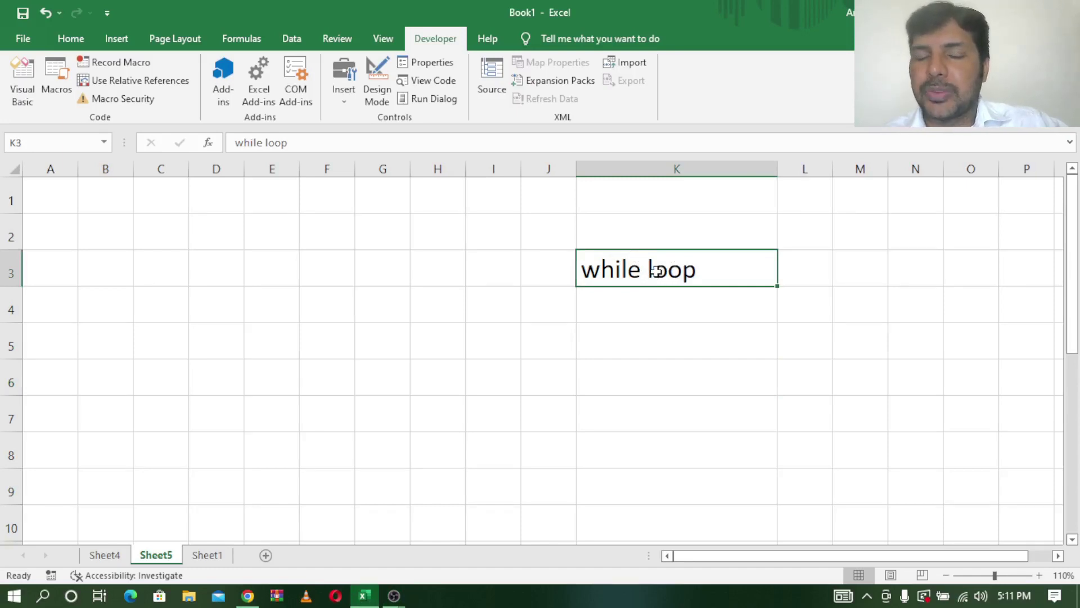
pyautogui.click(248, 597)
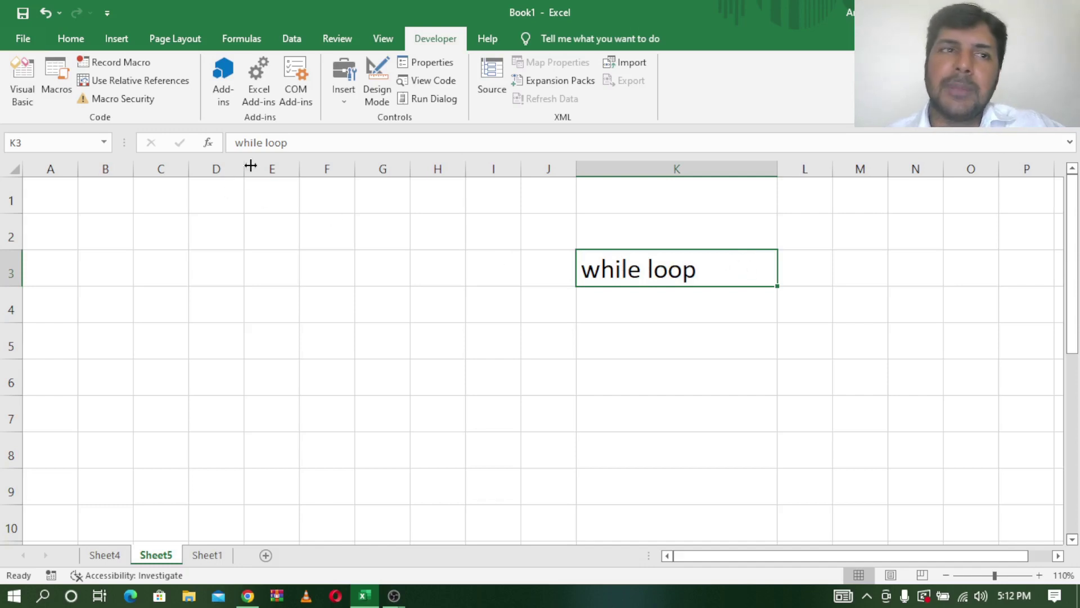
pyautogui.click(23, 79)
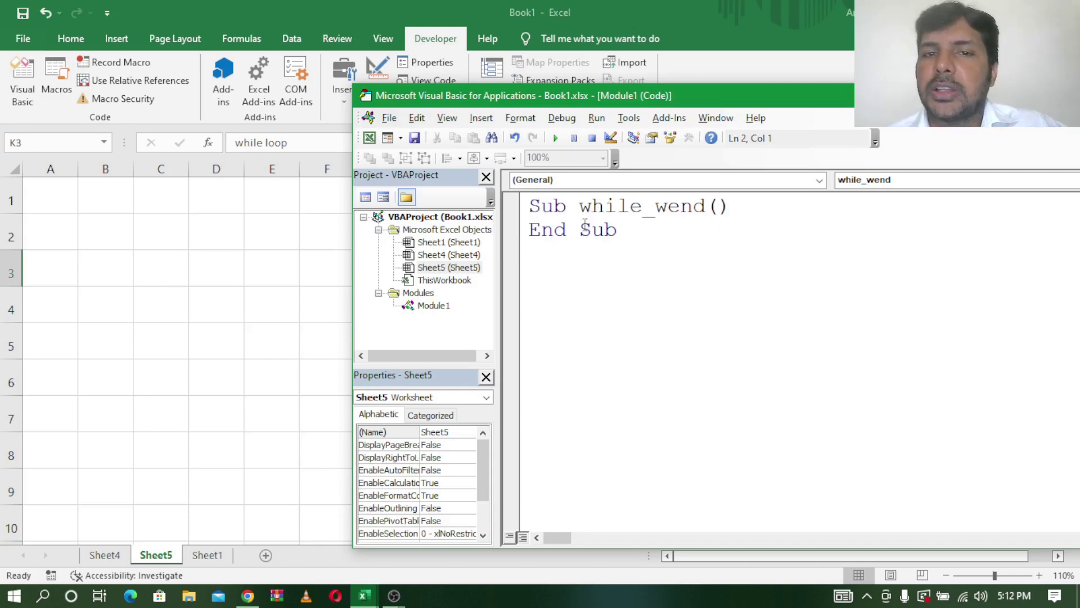
pyautogui.press('Return')
pyautogui.press('Up')
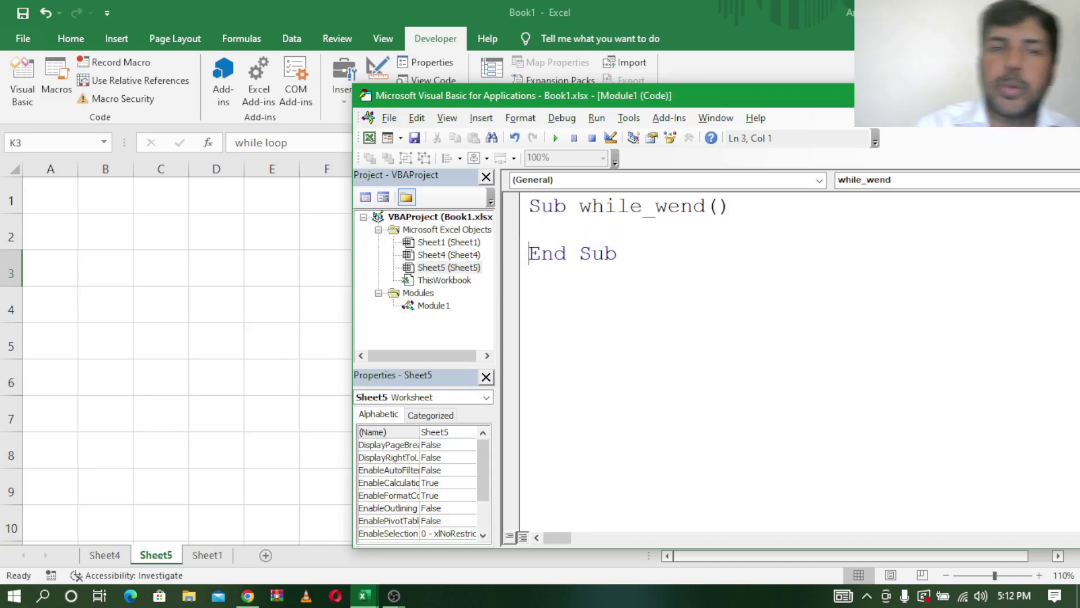
# Step: Enter the numbers 1, 2, 3, 4 and 5 into cells A1 to A5
pyautogui.click(67, 202)
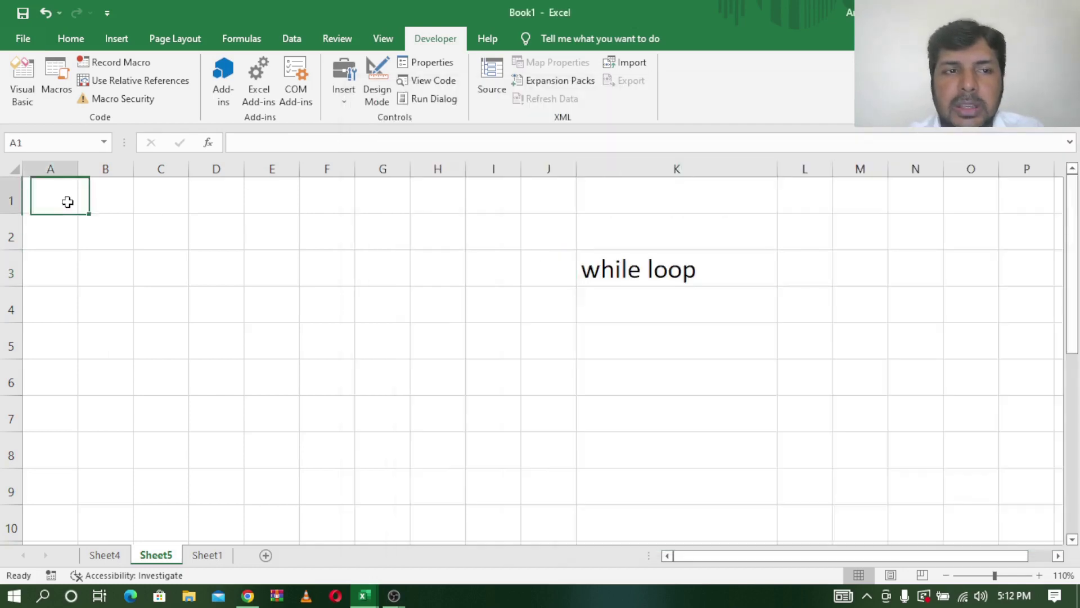
pyautogui.write('1')
pyautogui.press('Return')
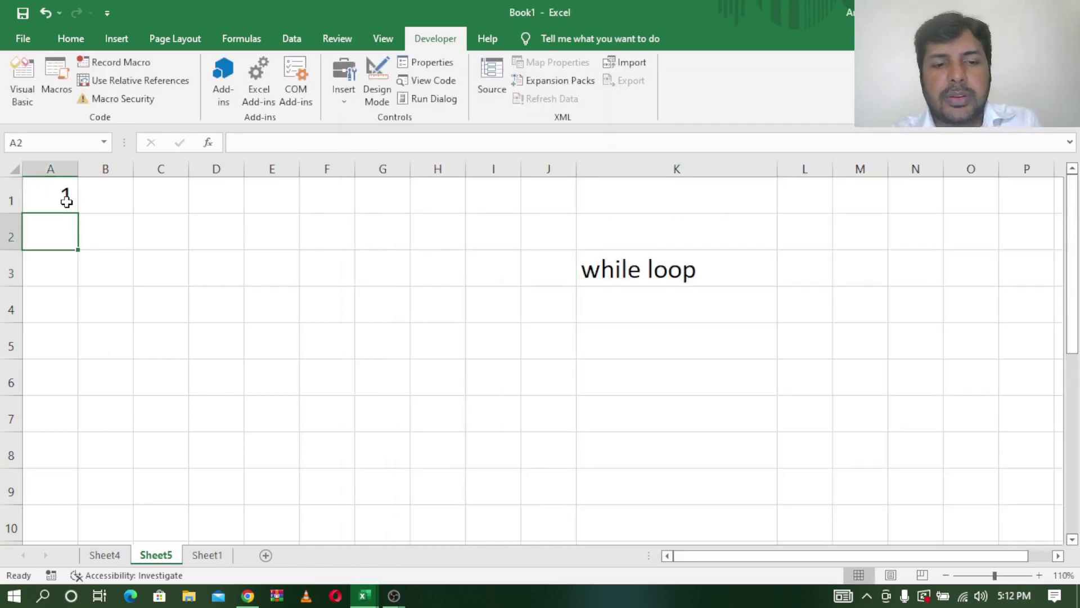
pyautogui.write('2')
pyautogui.press('Return')
pyautogui.write('3')
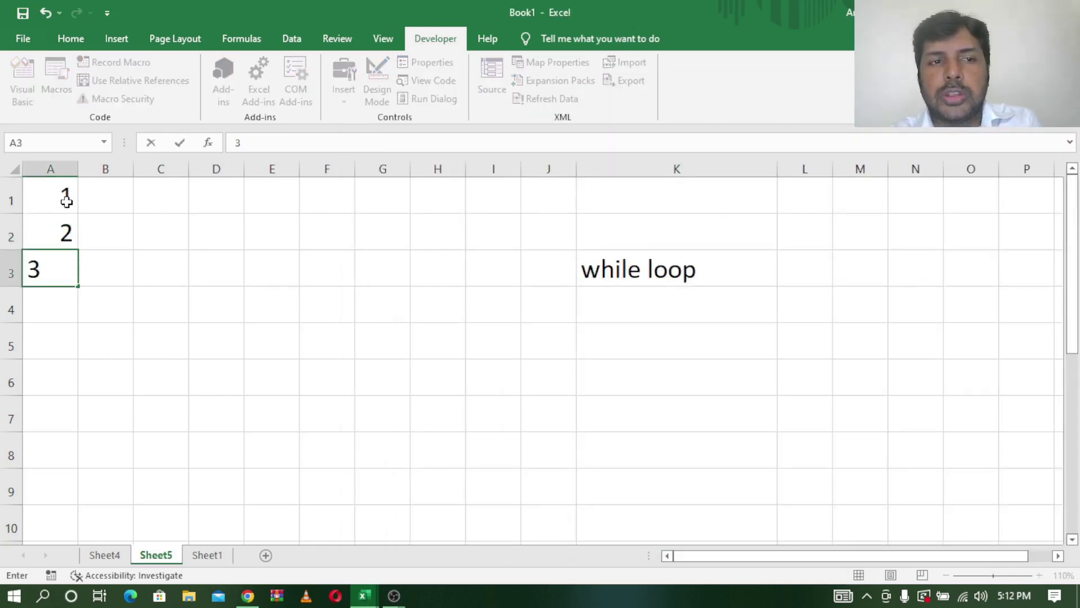
pyautogui.press('Return')
pyautogui.write('4')
pyautogui.press('Return')
pyautogui.write('5')
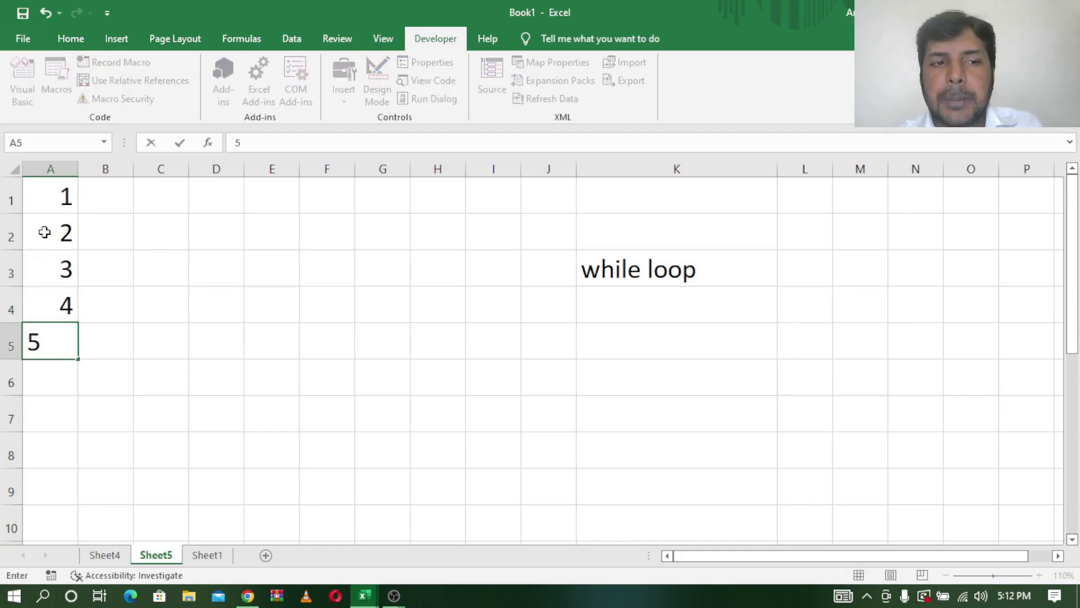
# Step: Clear the numbers from A1:A5, leaving column A empty with D4 selected
pyautogui.moveTo(58, 195); pyautogui.dragTo(73, 351)
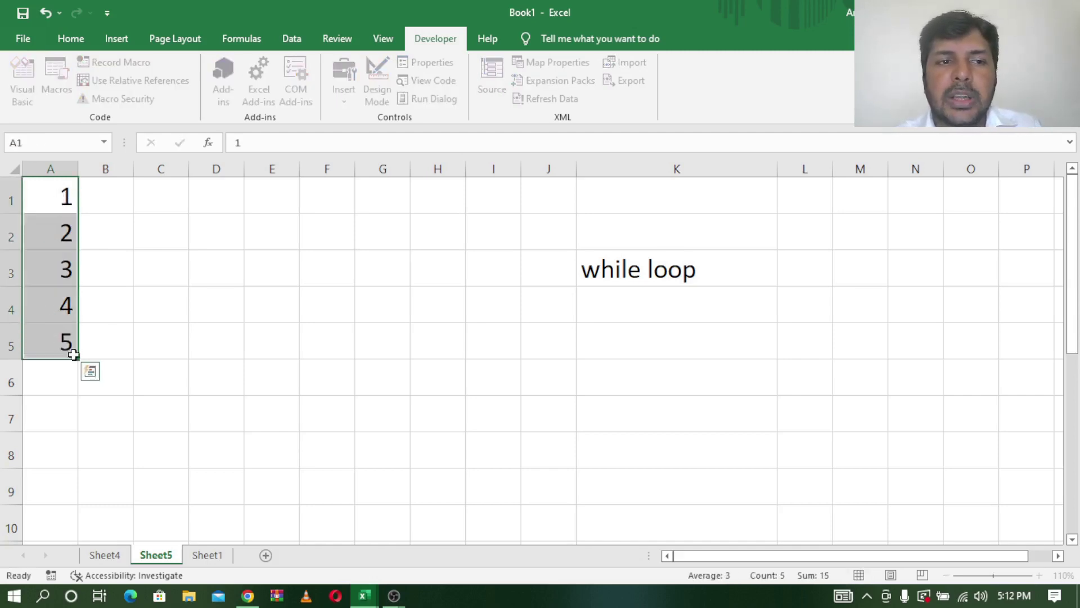
pyautogui.press('Delete')
pyautogui.click(238, 317)
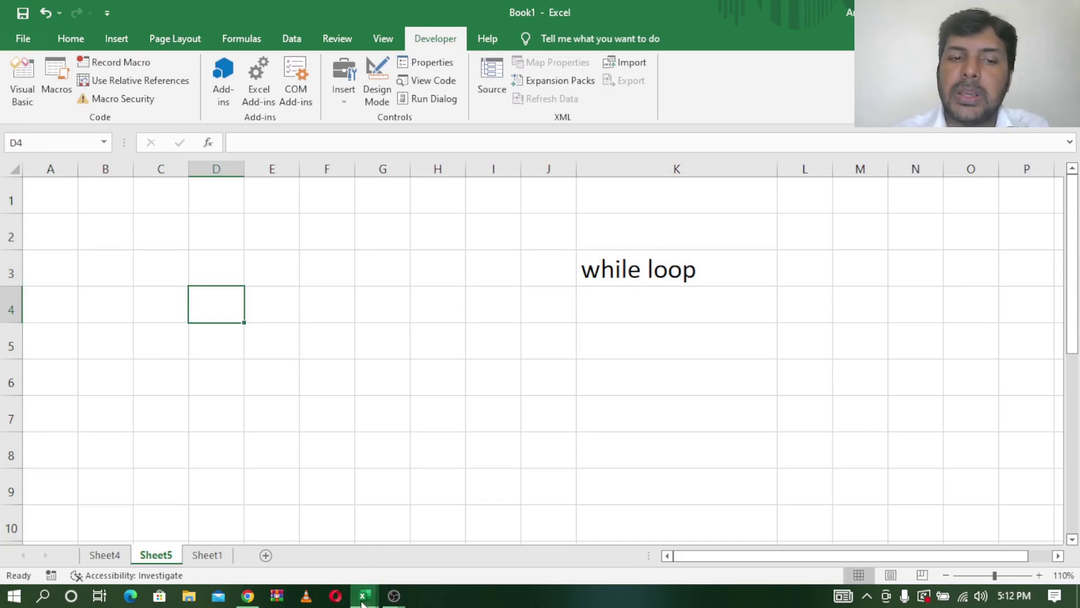
# Step: Add the lines 'Dim i As Integer' and 'i = 1' to the while_wend macro
pyautogui.moveTo(362, 596)
pyautogui.click(423, 512)
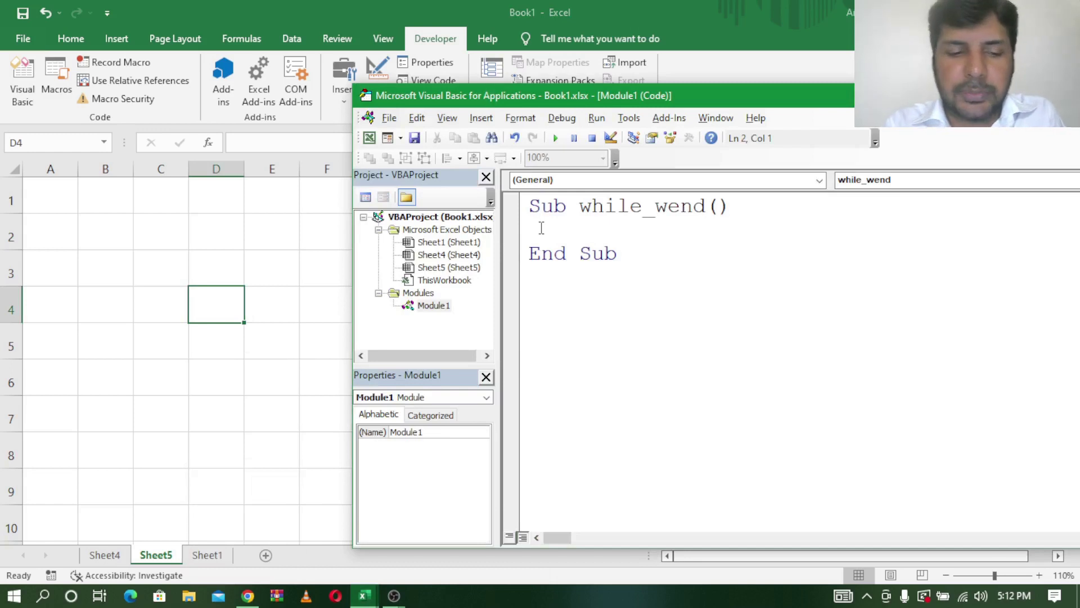
pyautogui.write('dim i ')
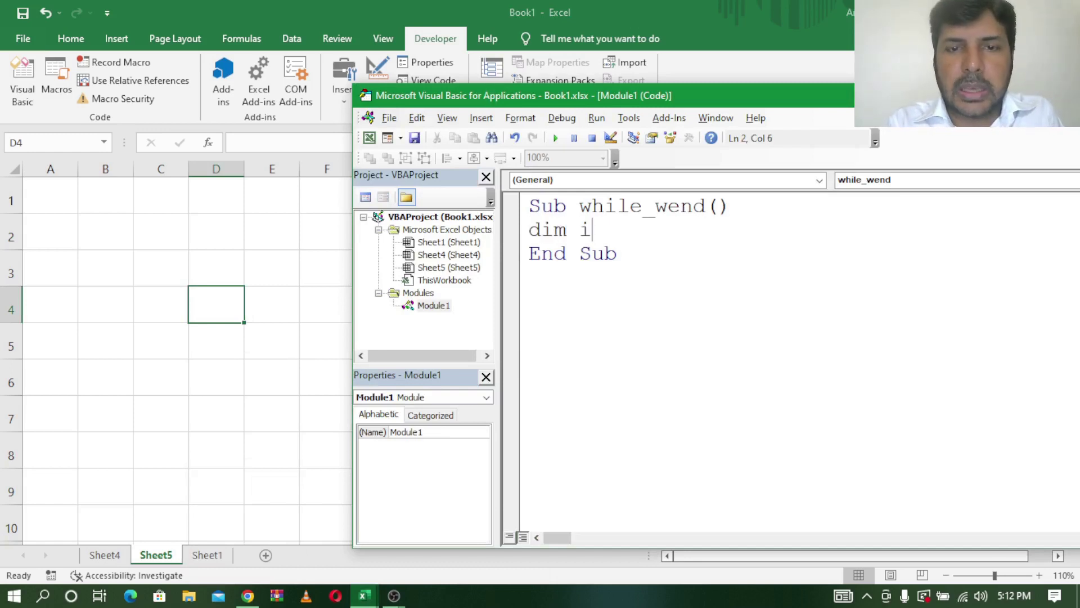
pyautogui.write('a')
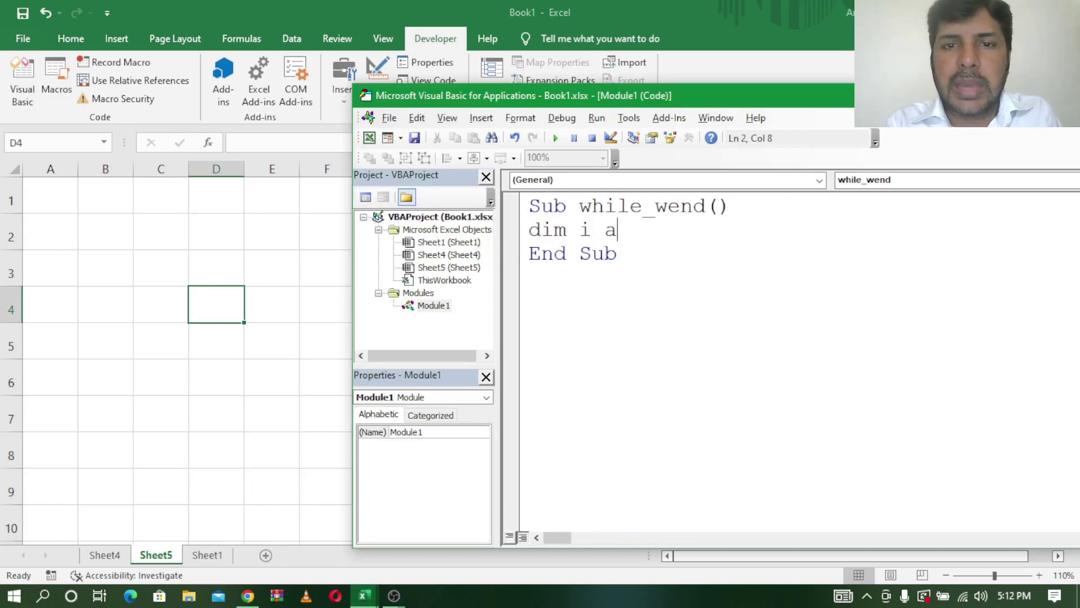
pyautogui.write('s inte')
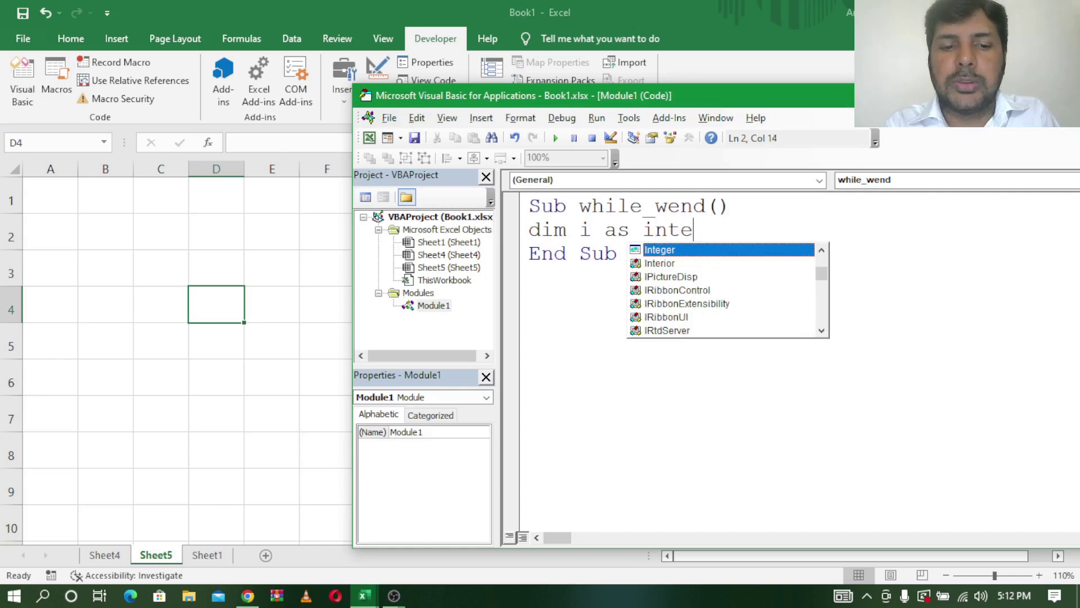
pyautogui.write('r')
pyautogui.press('BackSpace')
pyautogui.press('BackSpace')
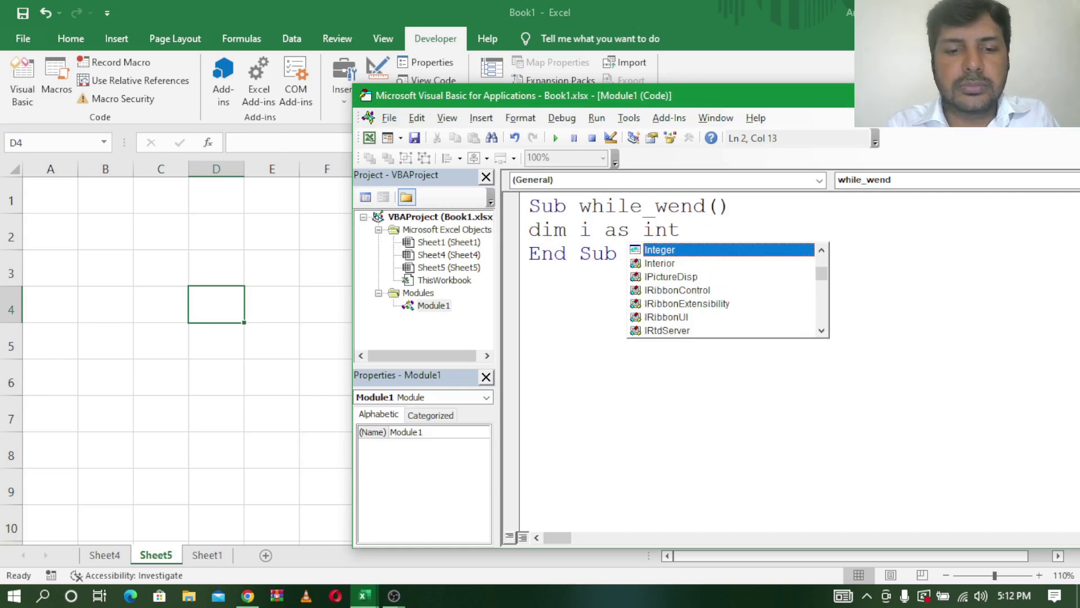
pyautogui.write('ger')
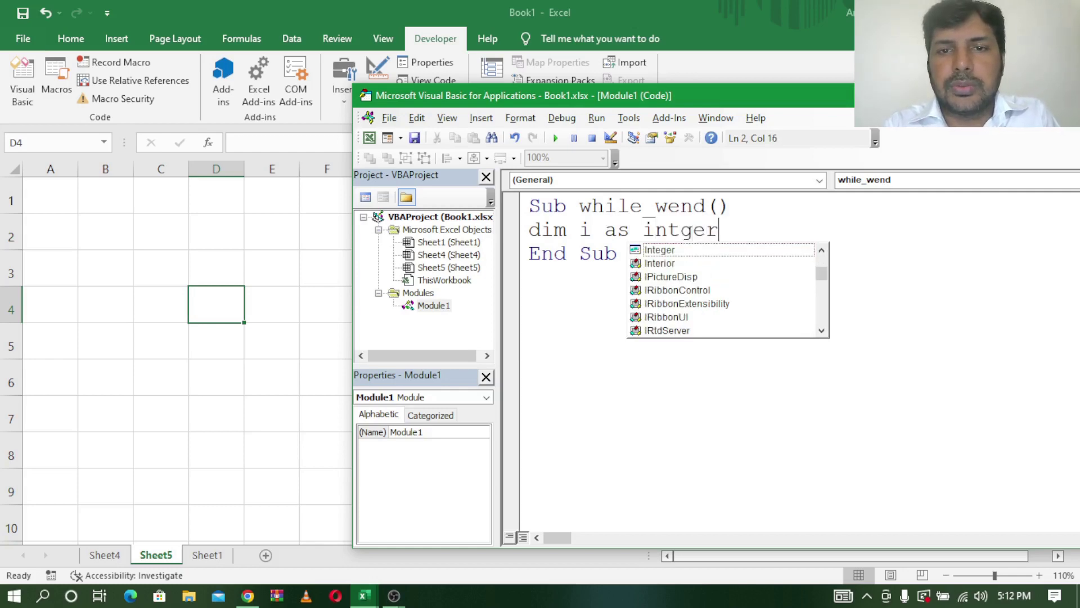
pyautogui.press('Tab')
pyautogui.press('Return')
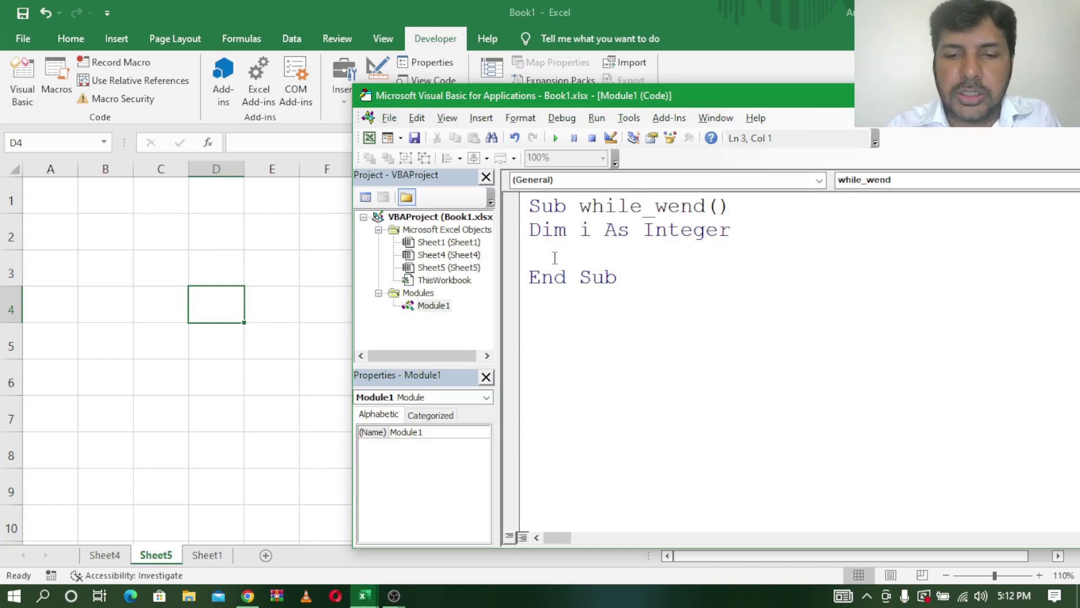
pyautogui.write('i = 1')
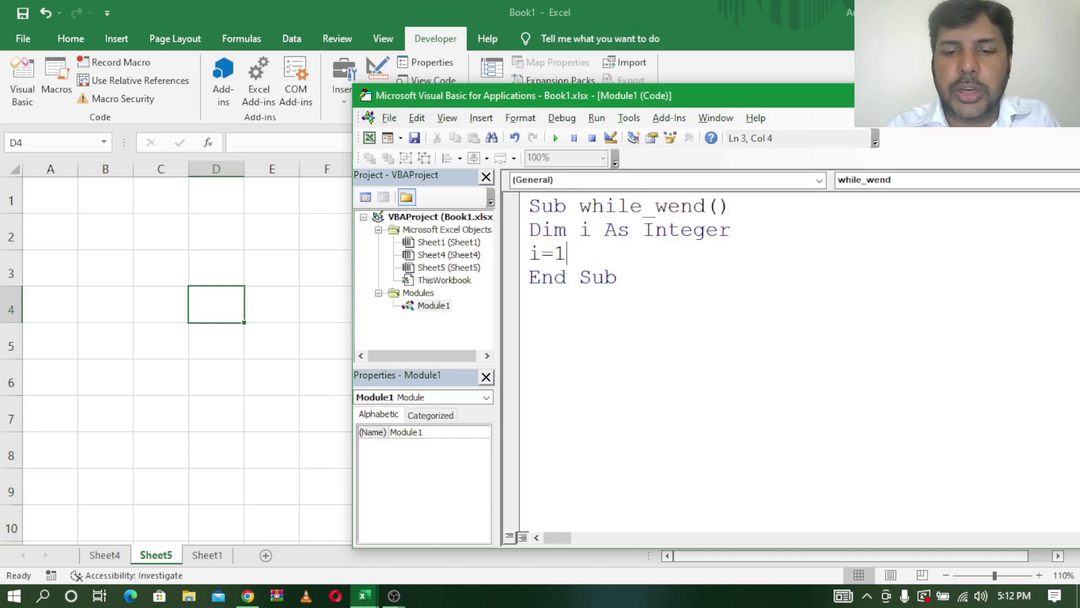
pyautogui.press('Return')
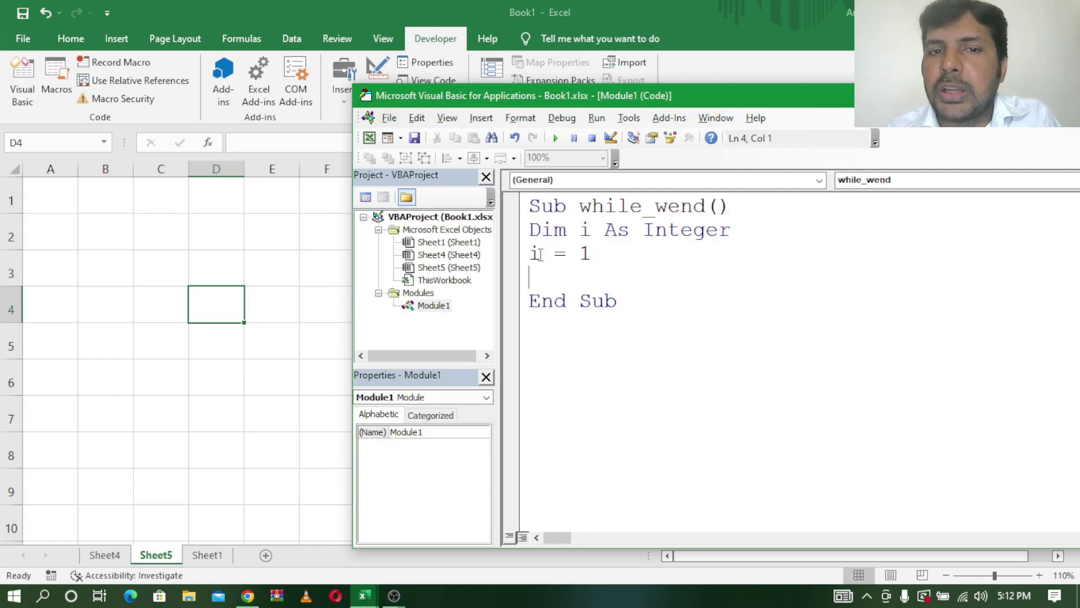
pyautogui.click(539, 279)
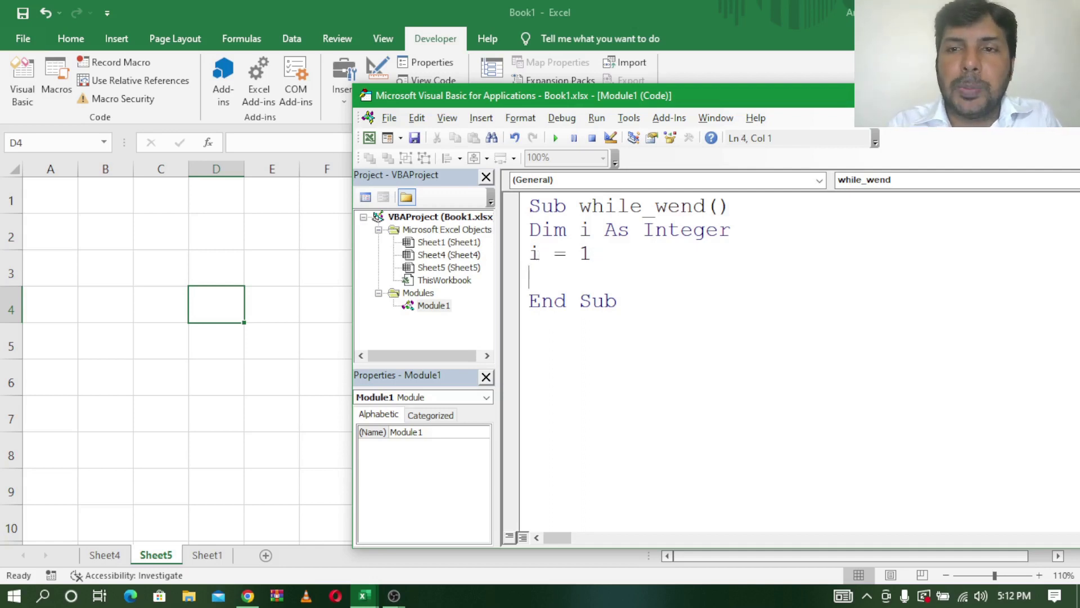
# Step: Write a 'While i < 6' loop closed by 'Wend', leaving an empty body line
pyautogui.write('while ')
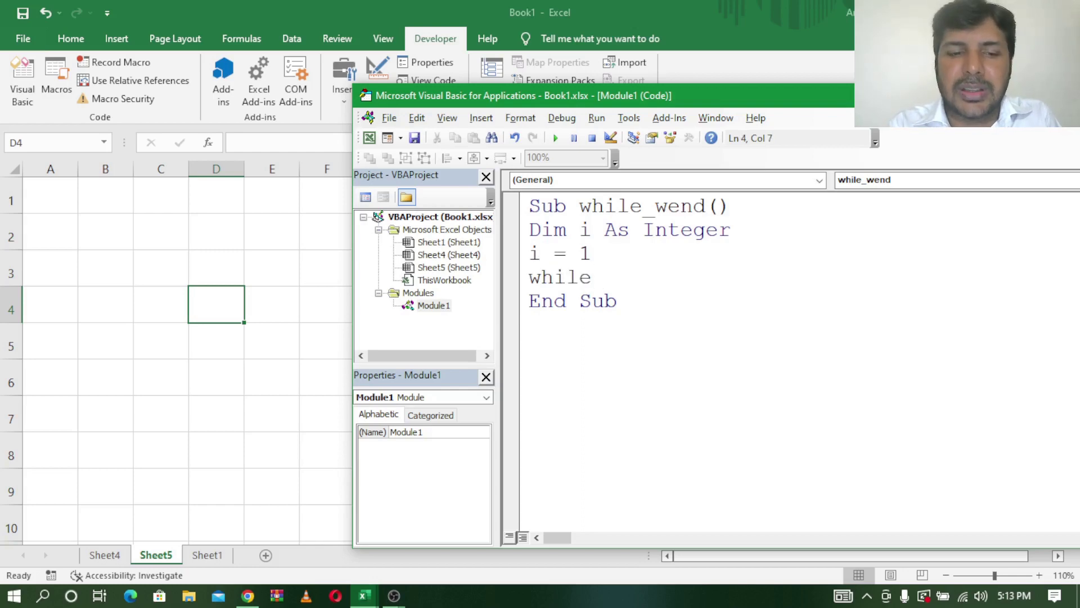
pyautogui.write('1>')
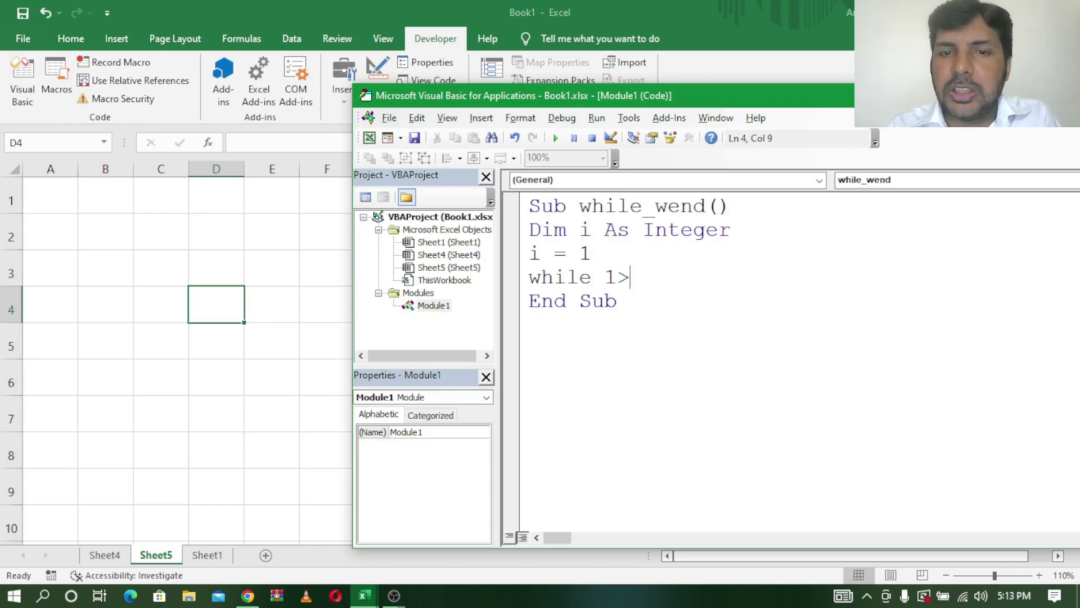
pyautogui.press('BackSpace')
pyautogui.press('BackSpace')
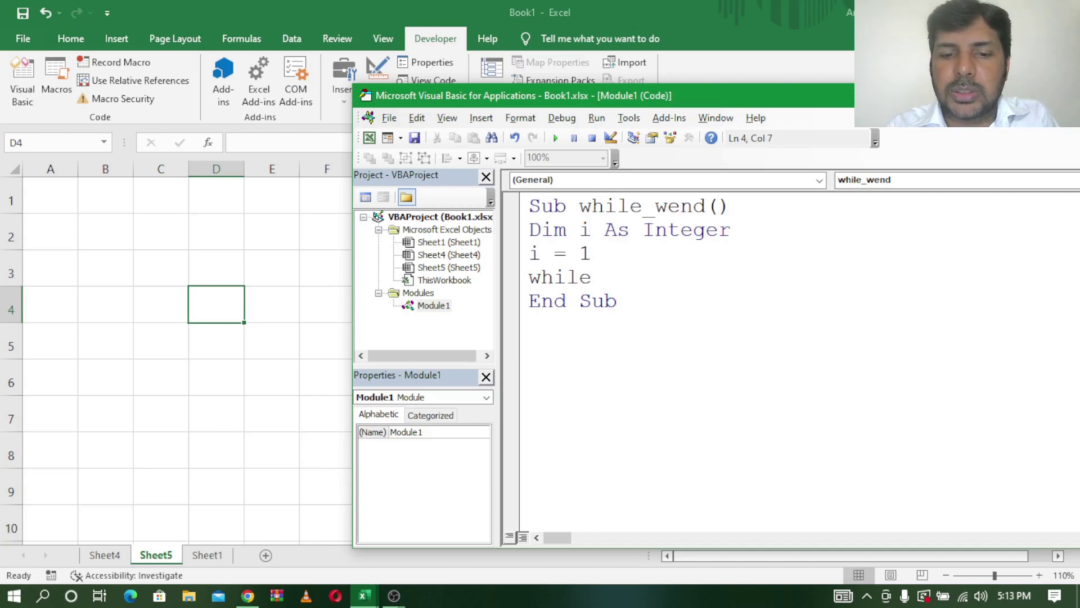
pyautogui.write('i ')
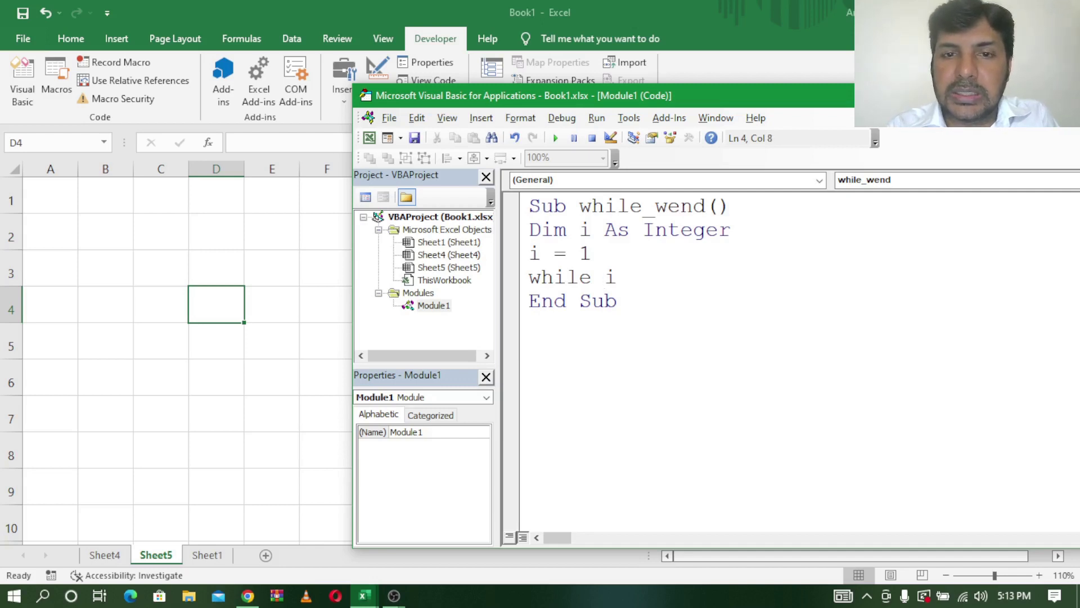
pyautogui.write('< 6')
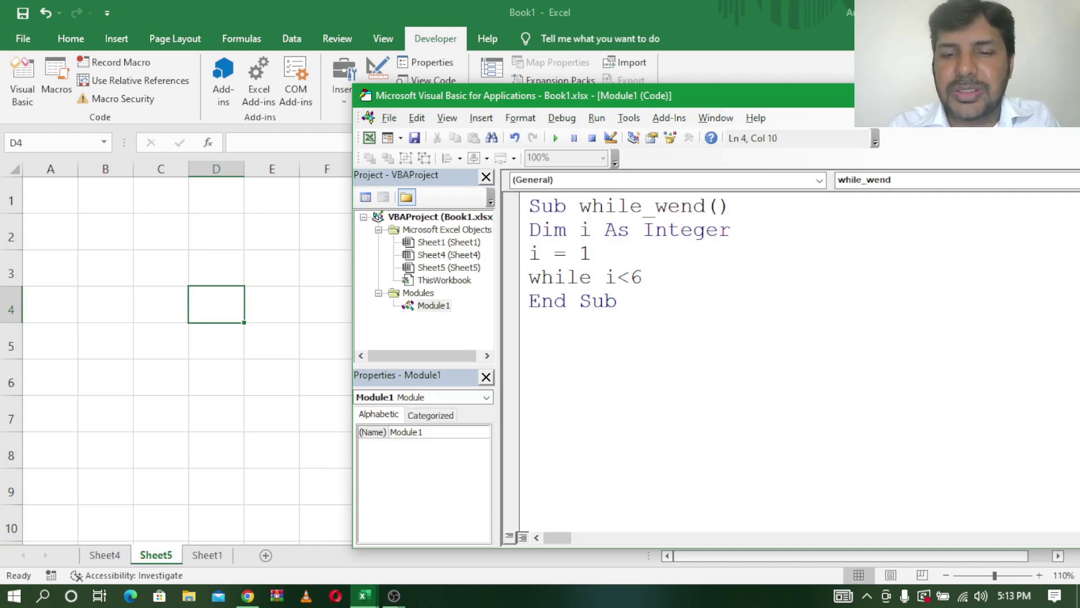
pyautogui.press('Return')
pyautogui.write('w')
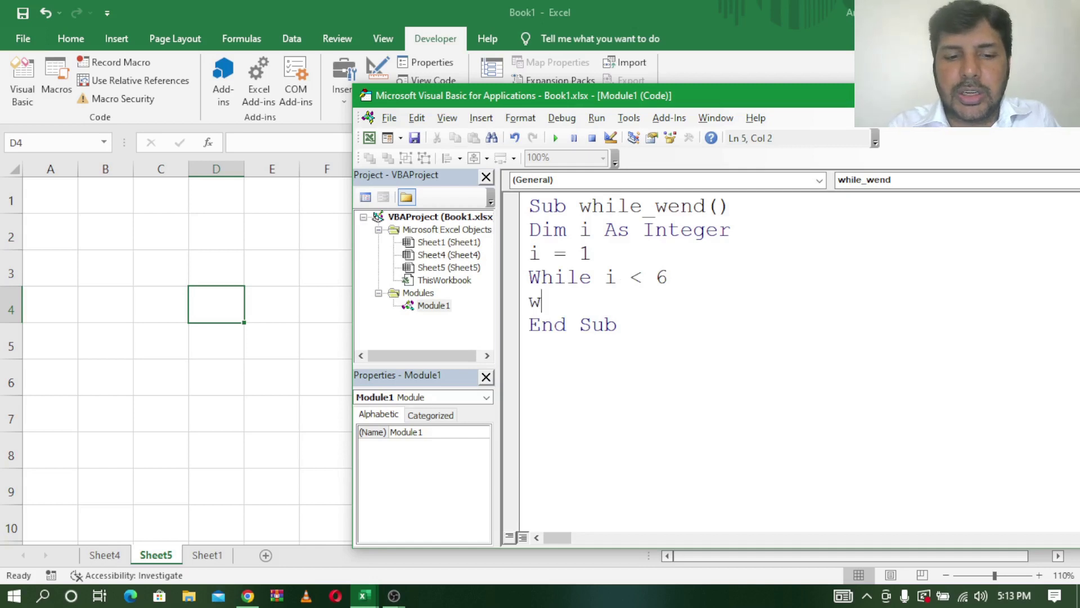
pyautogui.write('end')
pyautogui.press('Return')
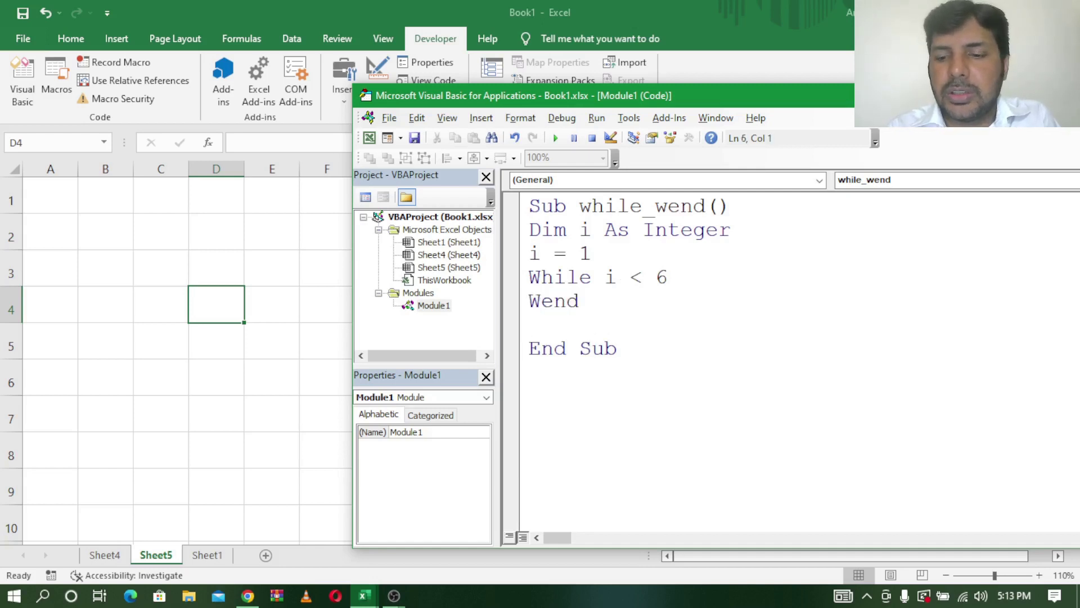
pyautogui.press('Return')
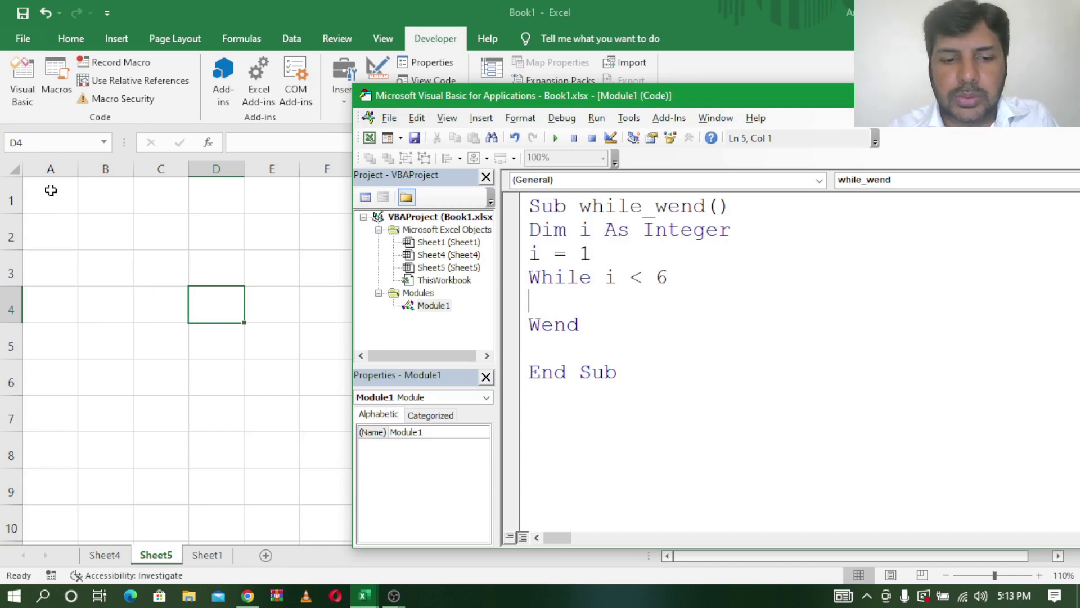
# Step: Fill the loop body with 'Cells(1, 1).Value = i' and 'i = i + 1'
pyautogui.write('cells')
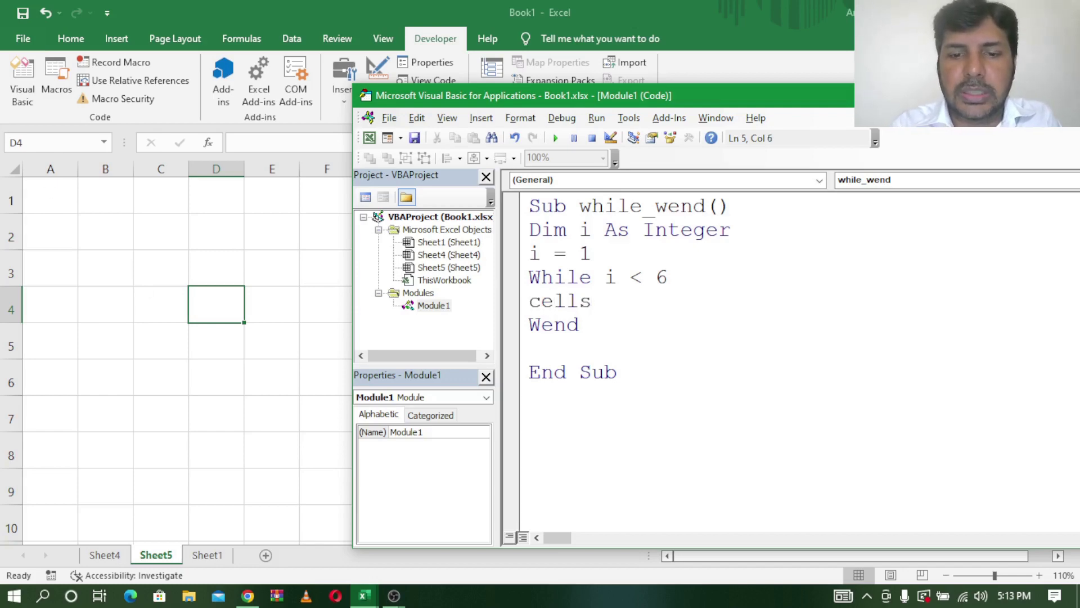
pyautogui.write('(1')
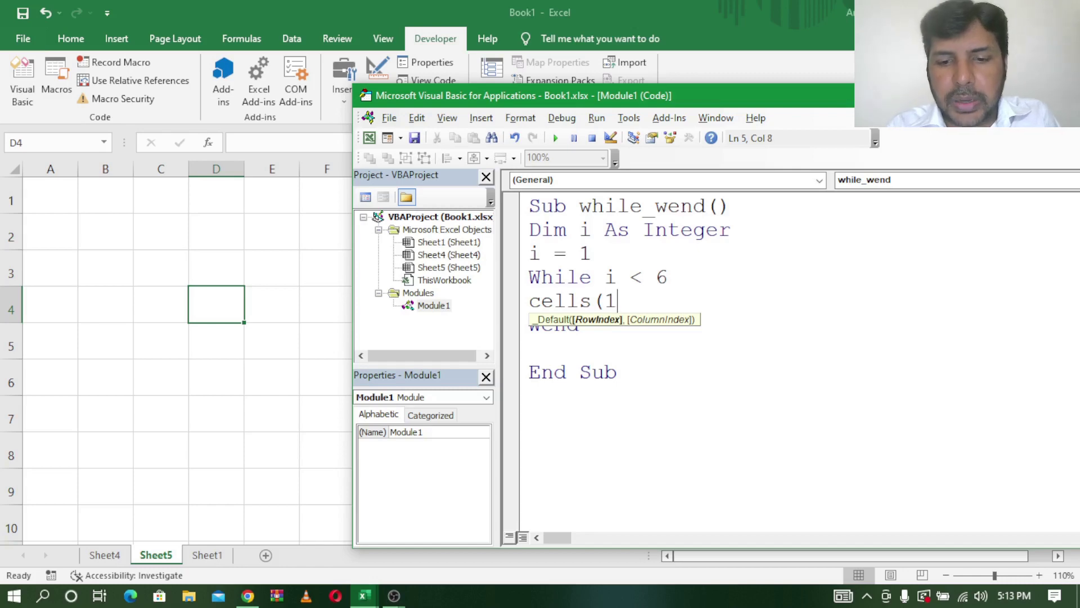
pyautogui.write(',1)')
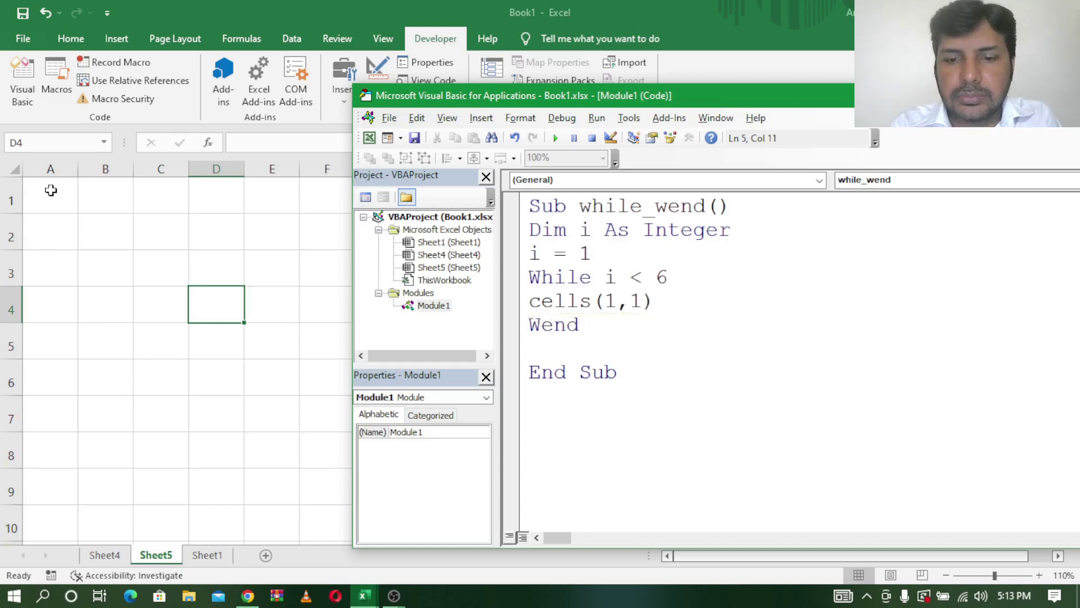
pyautogui.write('.value')
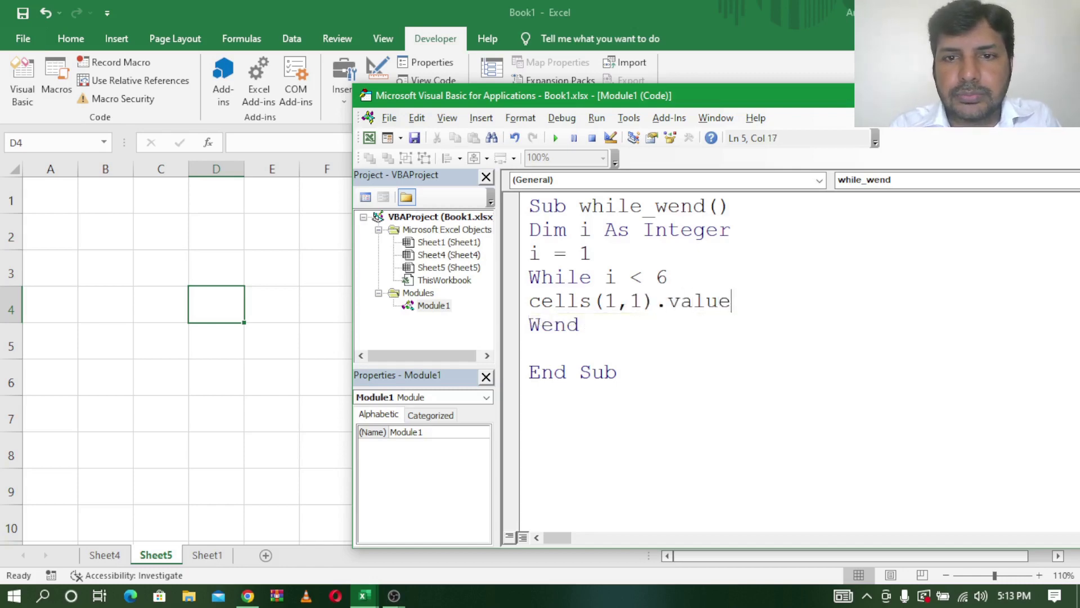
pyautogui.write('=i')
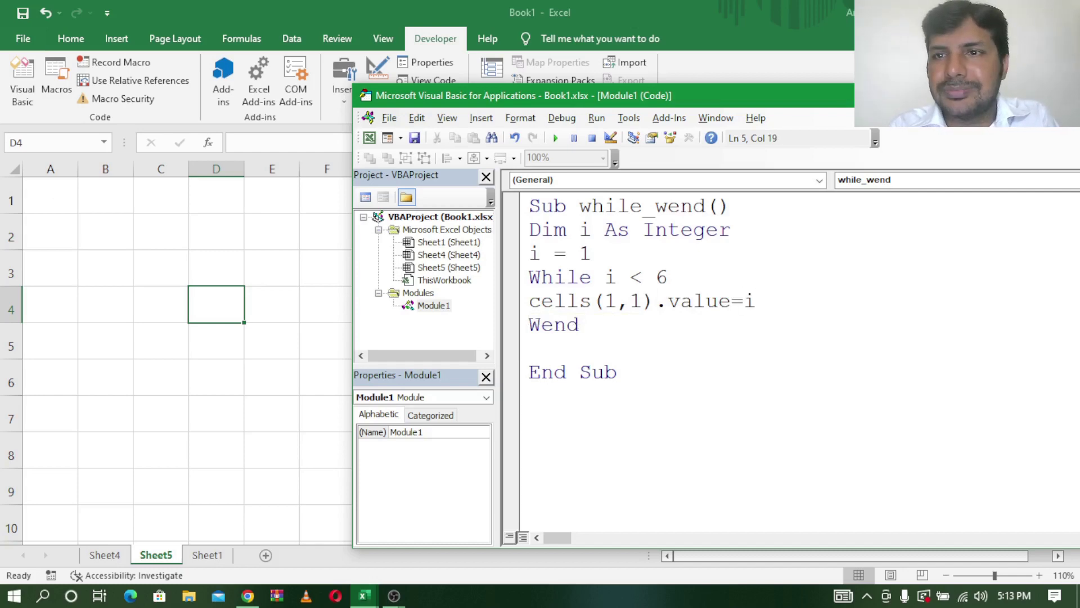
pyautogui.press('Return')
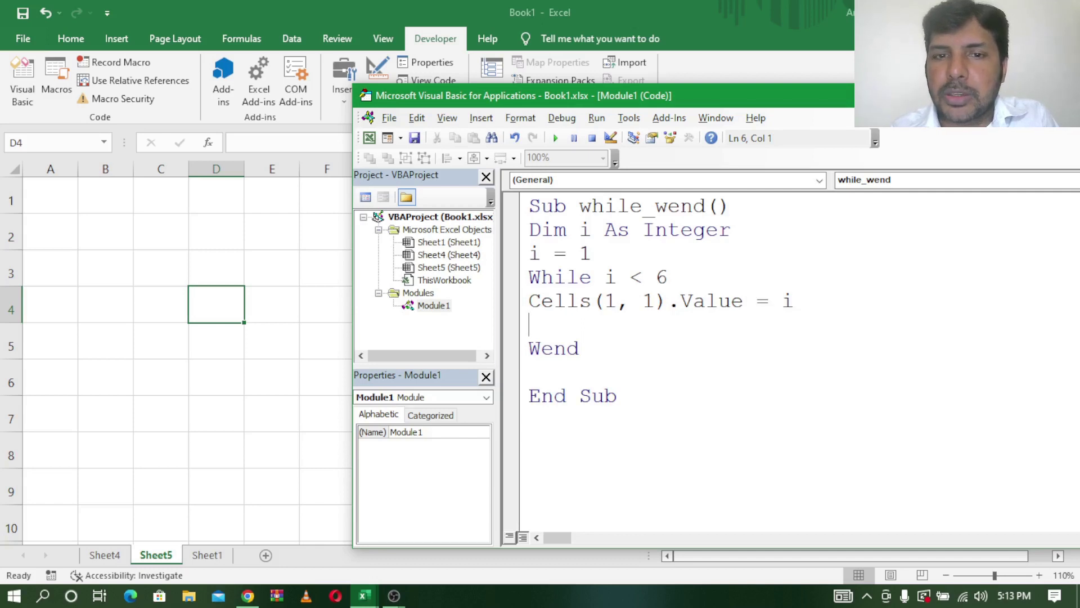
pyautogui.write('i')
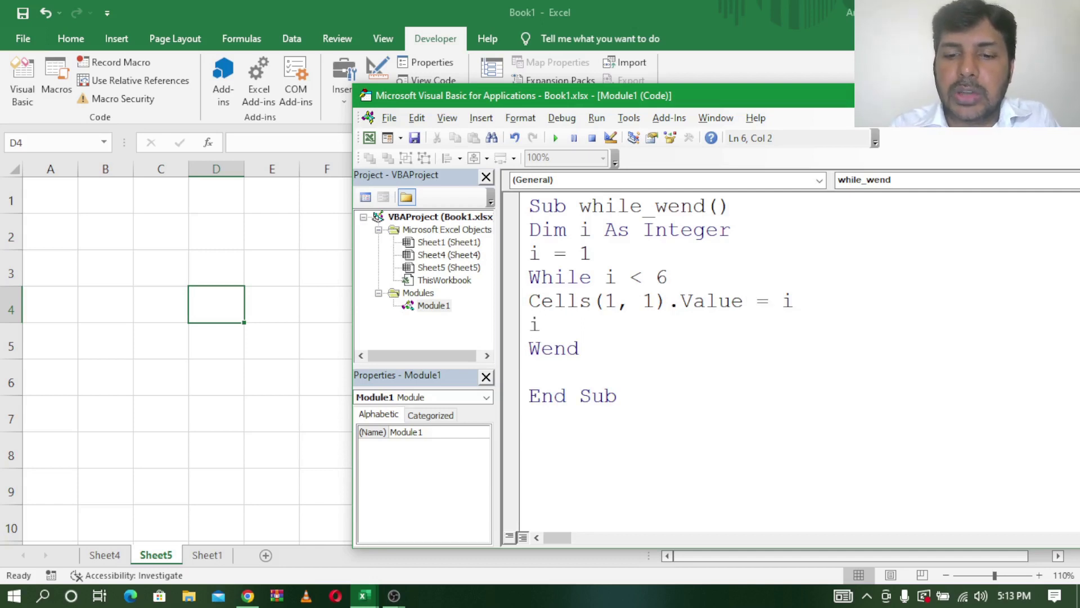
pyautogui.write('=I+')
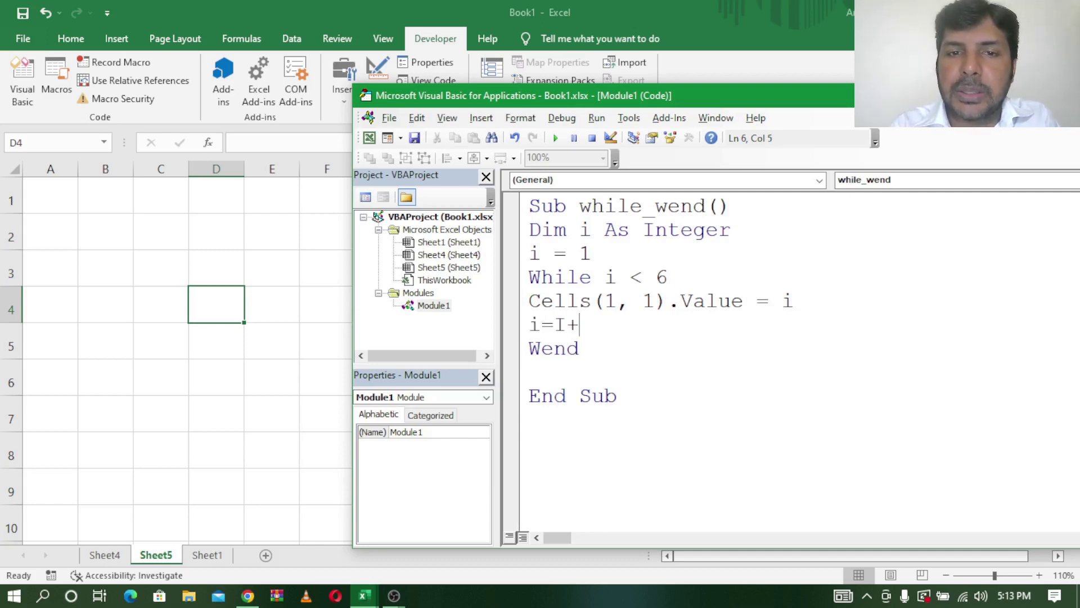
pyautogui.press('BackSpace')
pyautogui.press('BackSpace')
pyautogui.press('BackSpace')
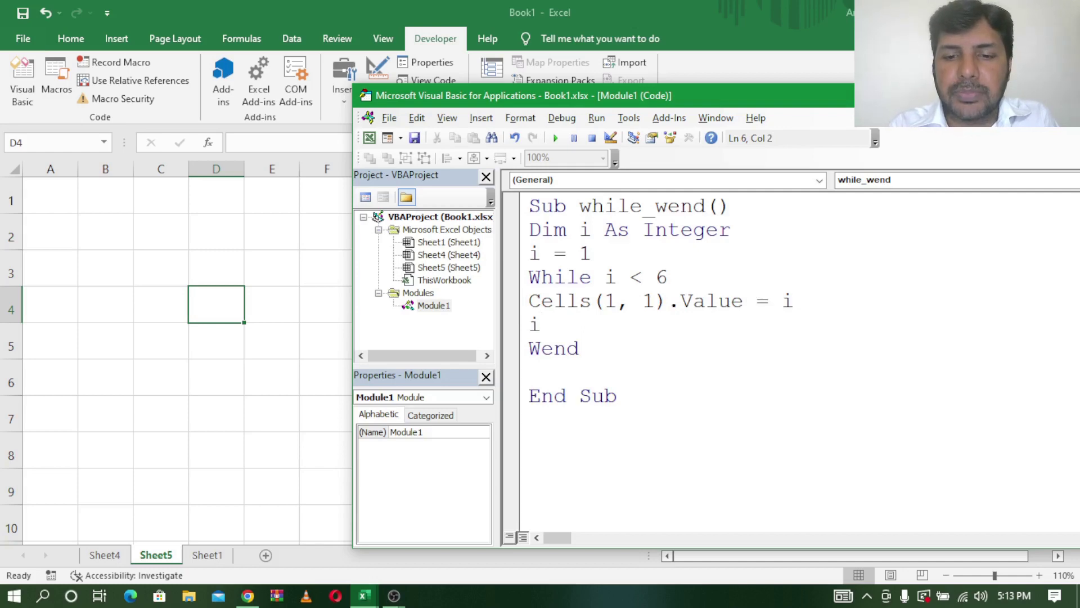
pyautogui.write('=i')
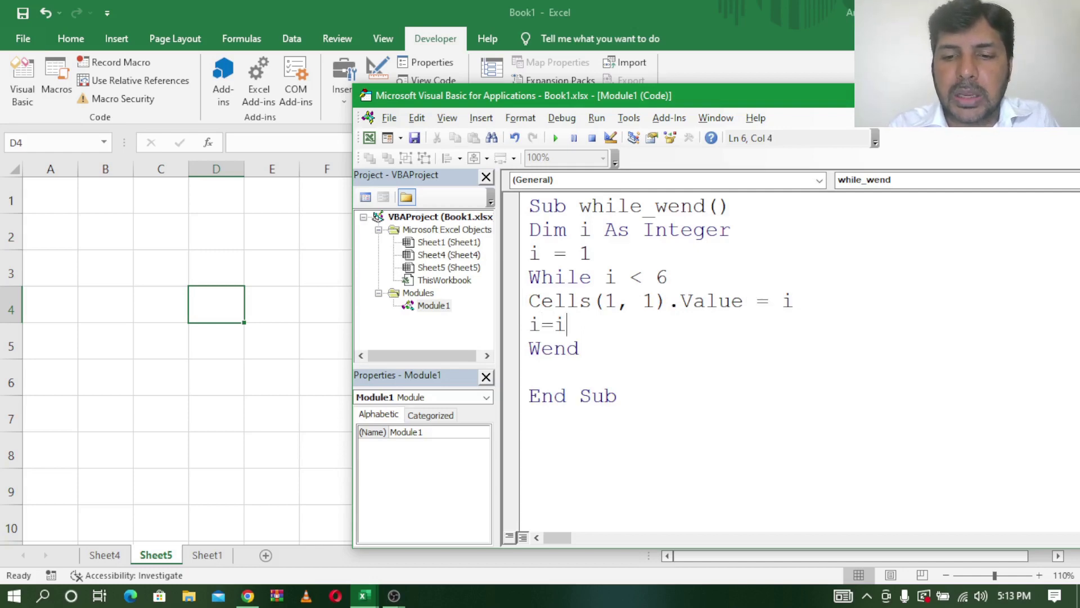
pyautogui.write('+1')
pyautogui.press('Return')
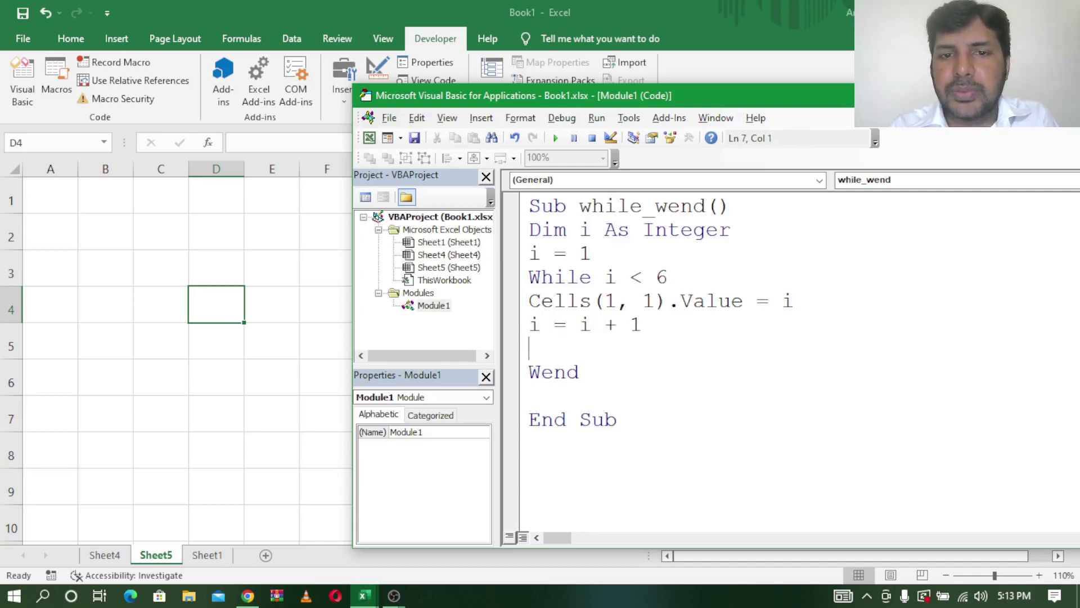
pyautogui.press('Delete')
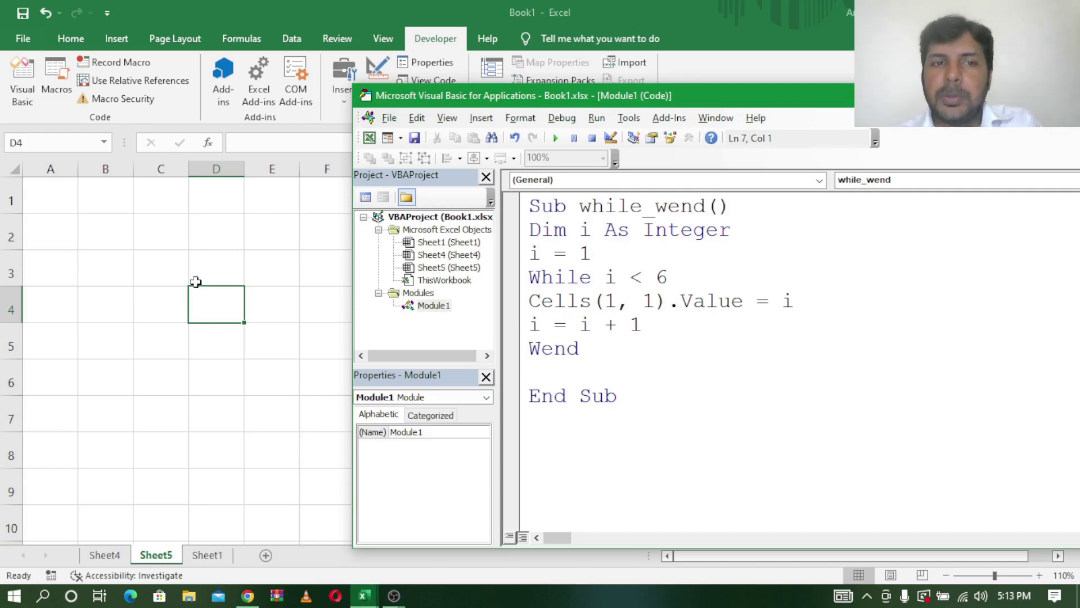
pyautogui.click(646, 363)
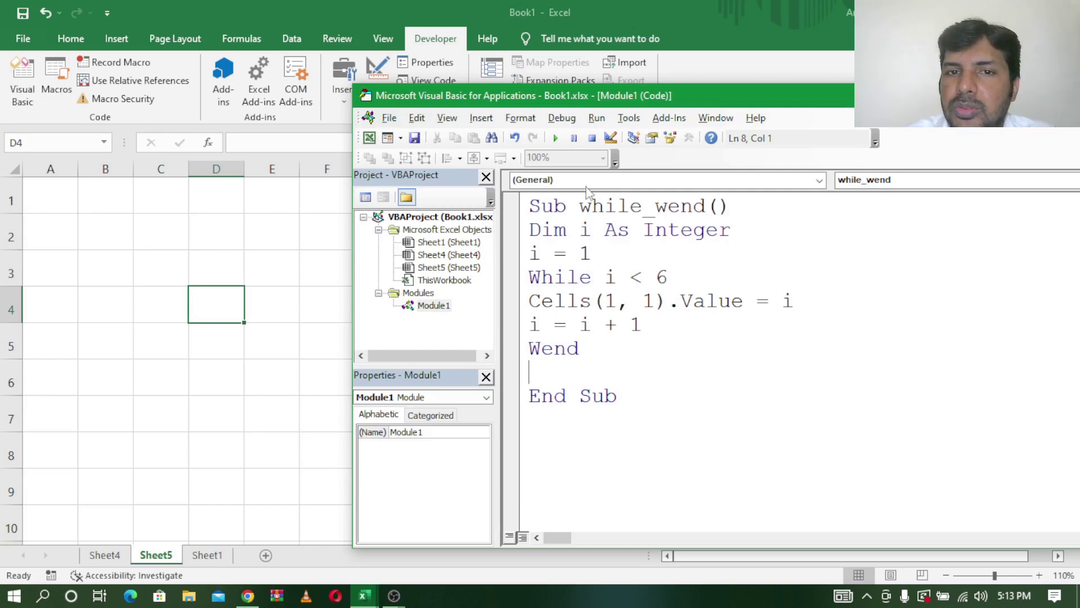
# Step: Show the Debug toolbar and use Step Into to pause the macro at i = 1
pyautogui.click(447, 118)
pyautogui.moveTo(477, 381)
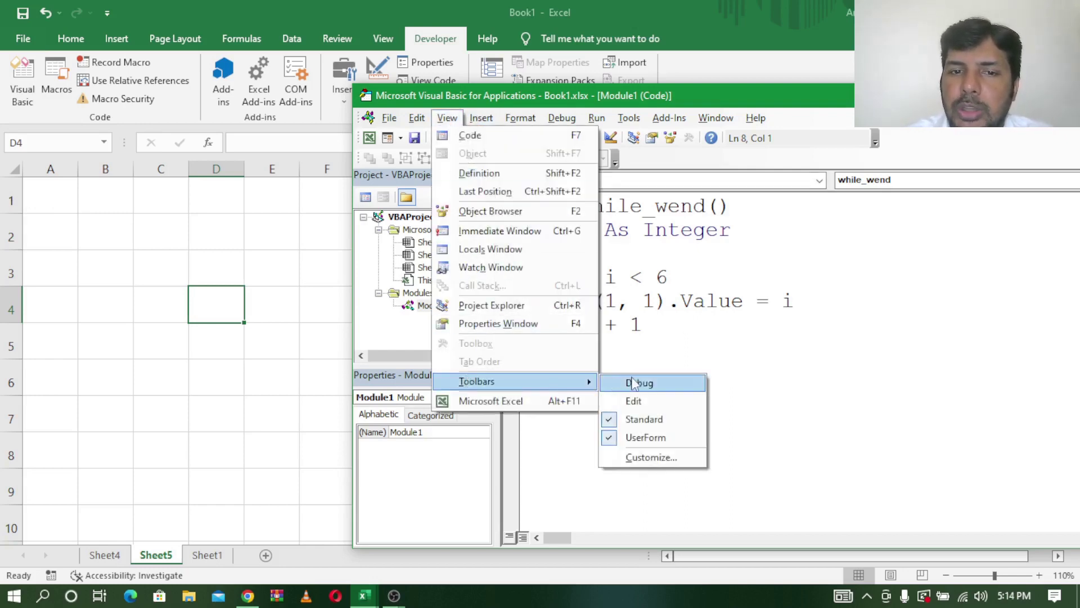
pyautogui.click(636, 382)
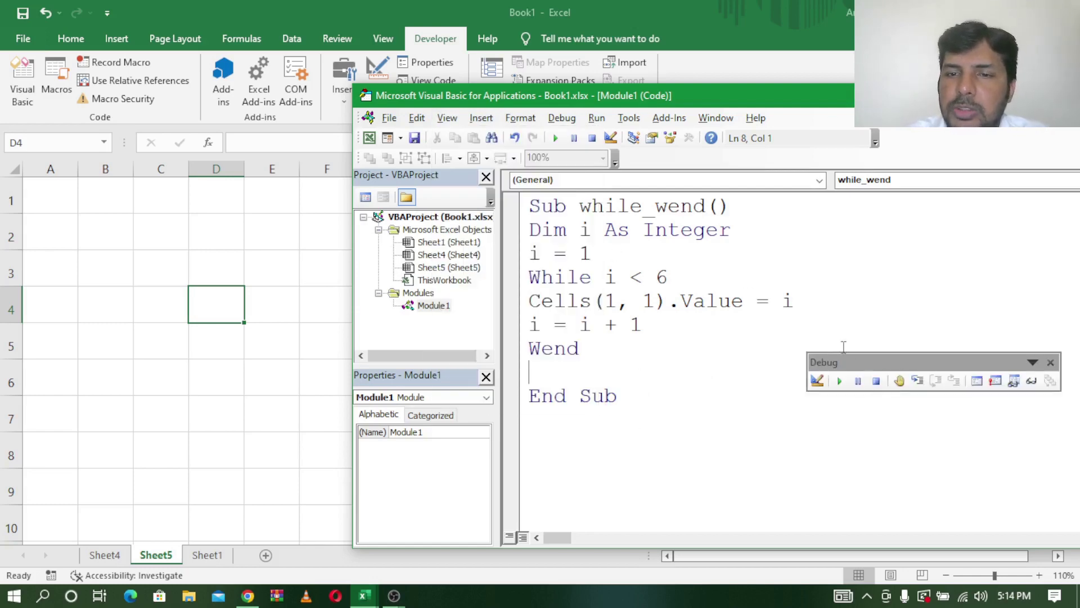
pyautogui.click(918, 381)
pyautogui.click(918, 381)
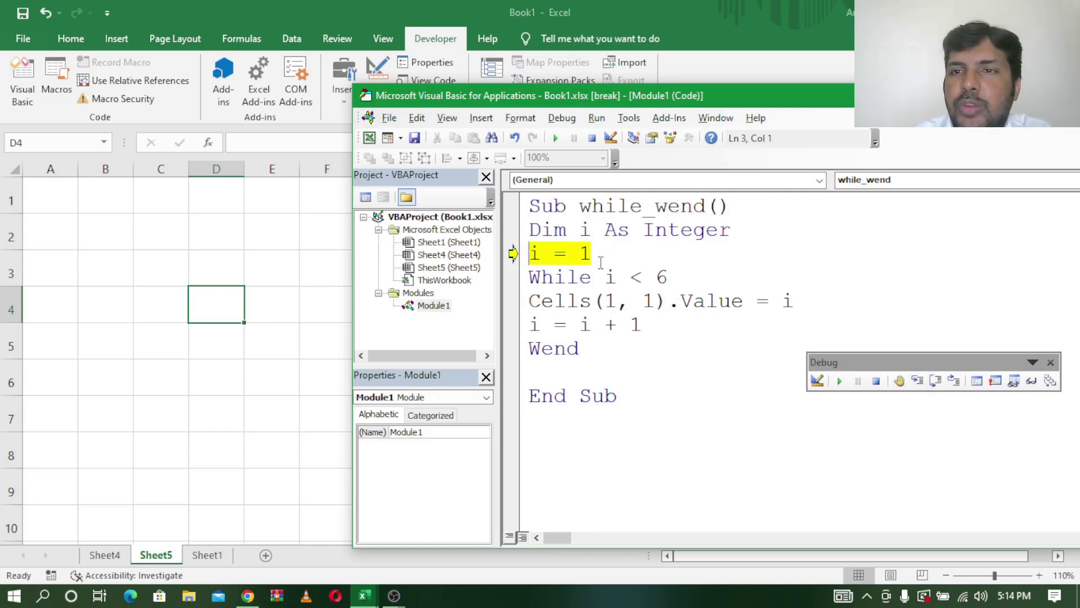
# Step: Step through each loop pass, writing 1, 2, 3, 4 and then 5 into A1 until i reaches 6
pyautogui.click(917, 381)
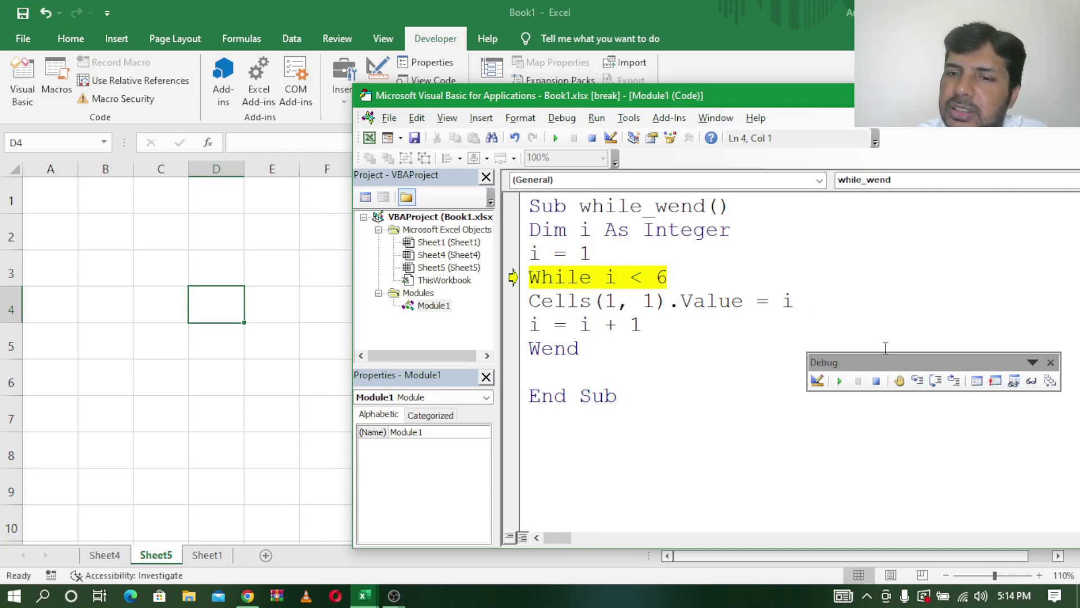
pyautogui.click(918, 380)
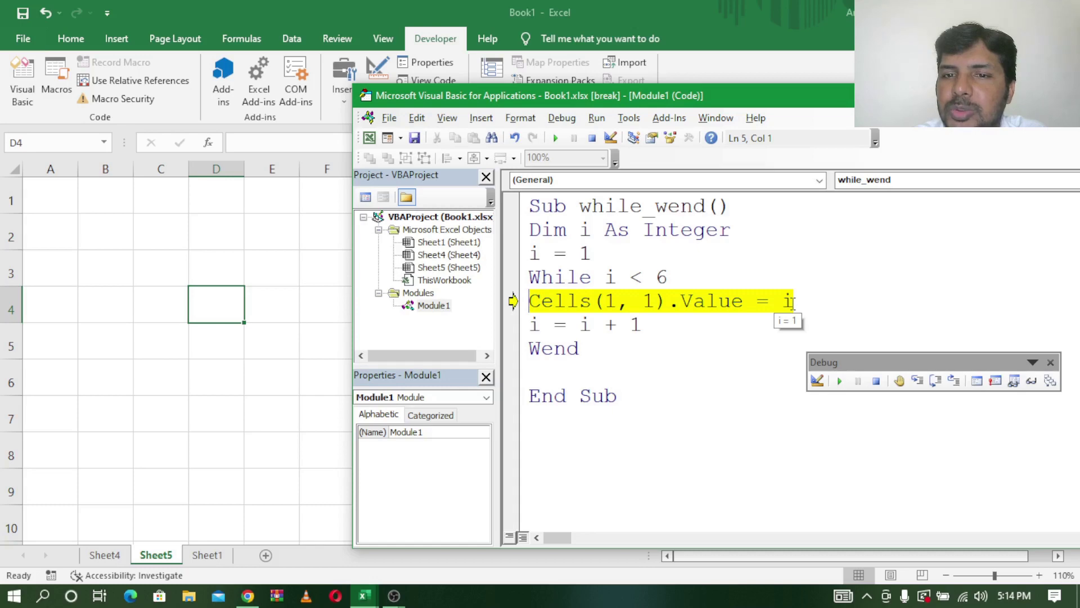
pyautogui.click(917, 380)
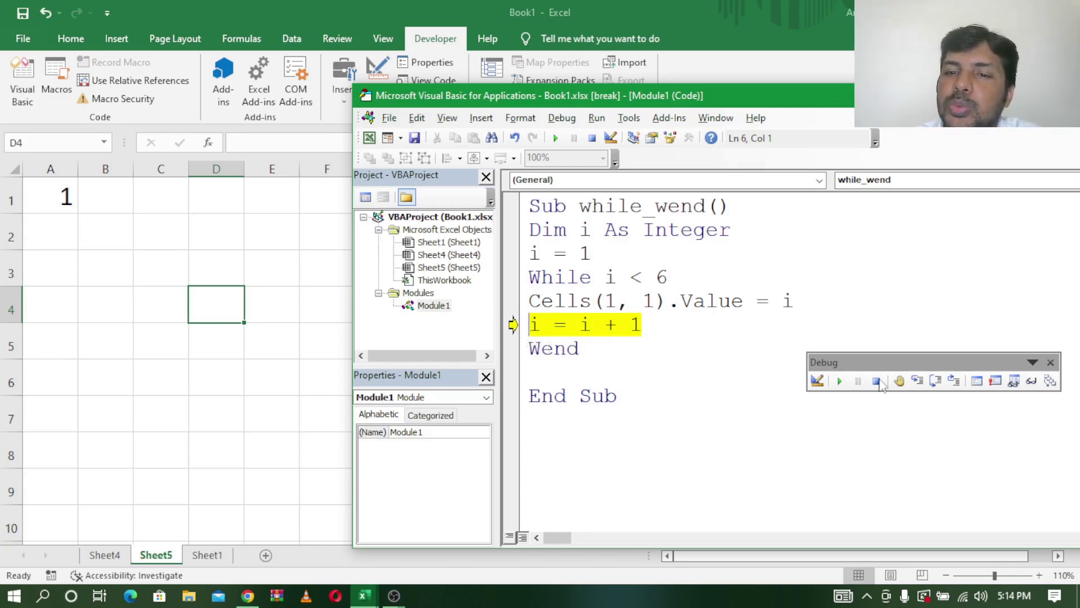
pyautogui.click(918, 381)
pyautogui.click(917, 381)
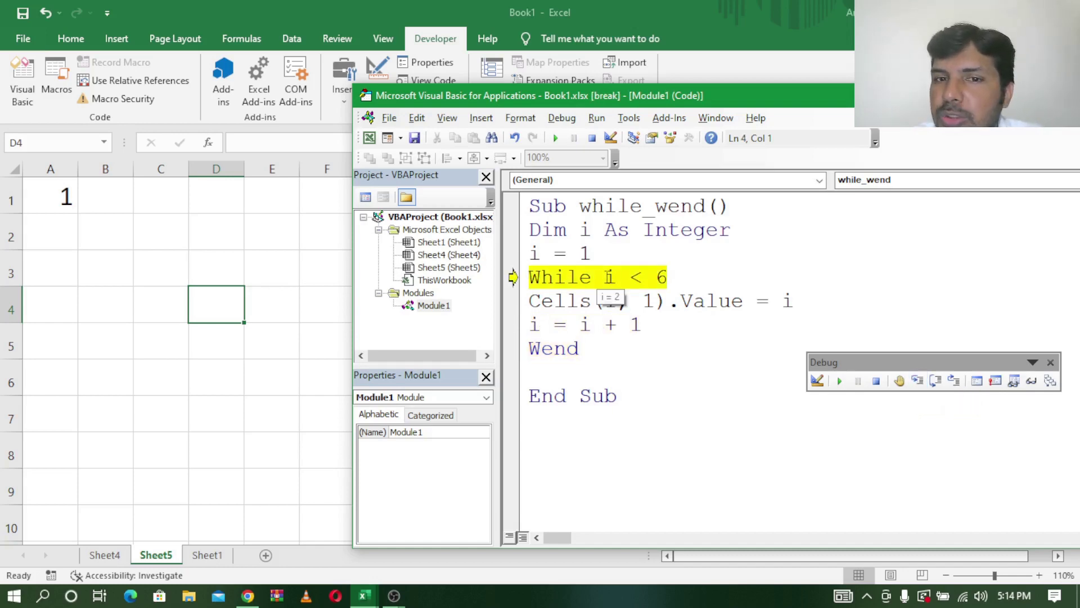
pyautogui.click(917, 382)
pyautogui.click(917, 381)
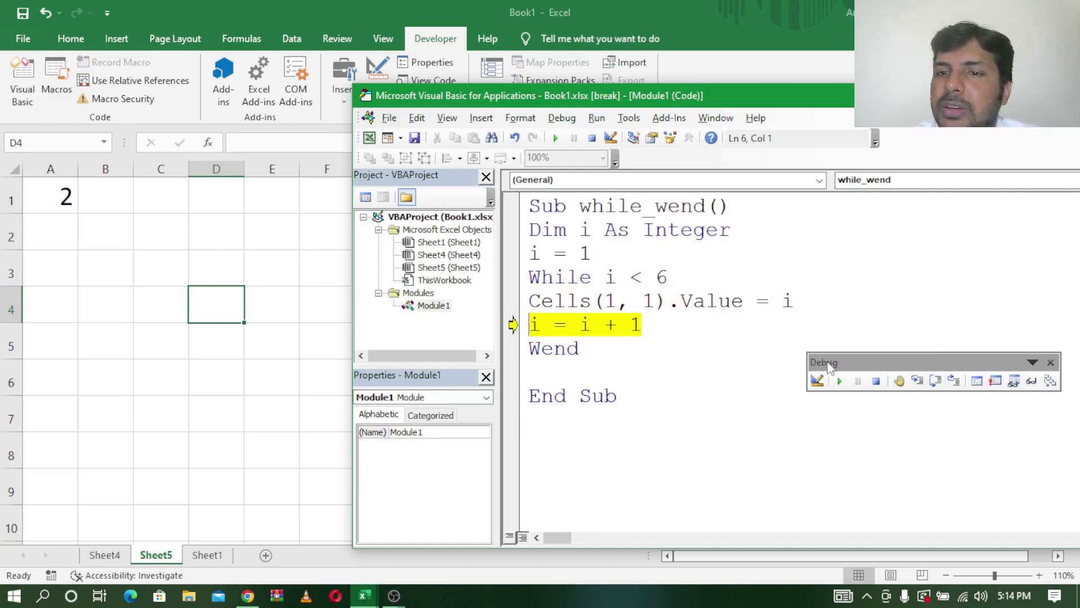
pyautogui.click(917, 382)
pyautogui.click(917, 381)
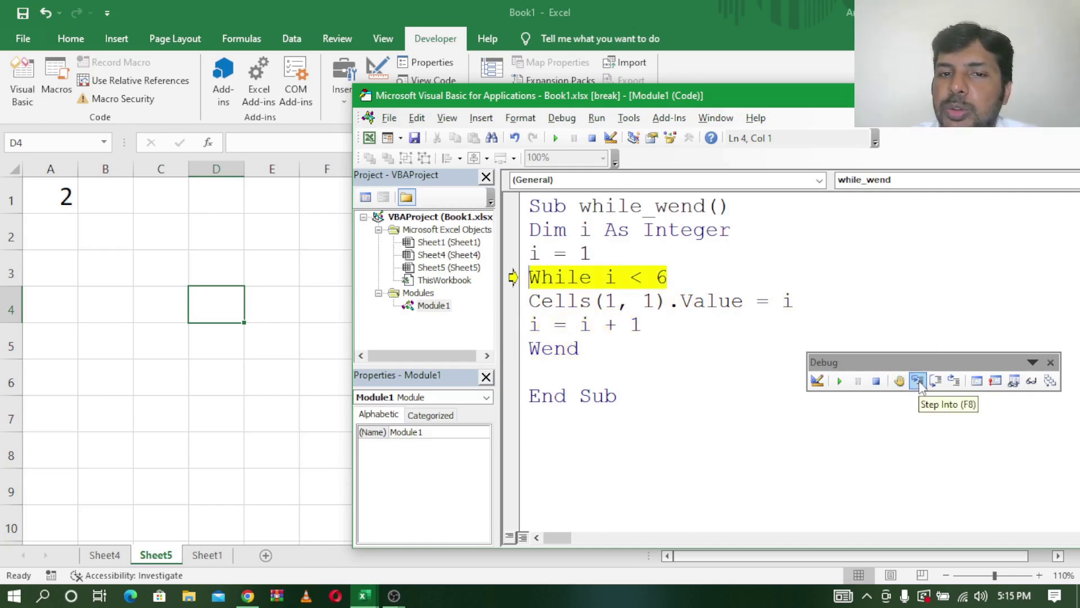
pyautogui.click(917, 381)
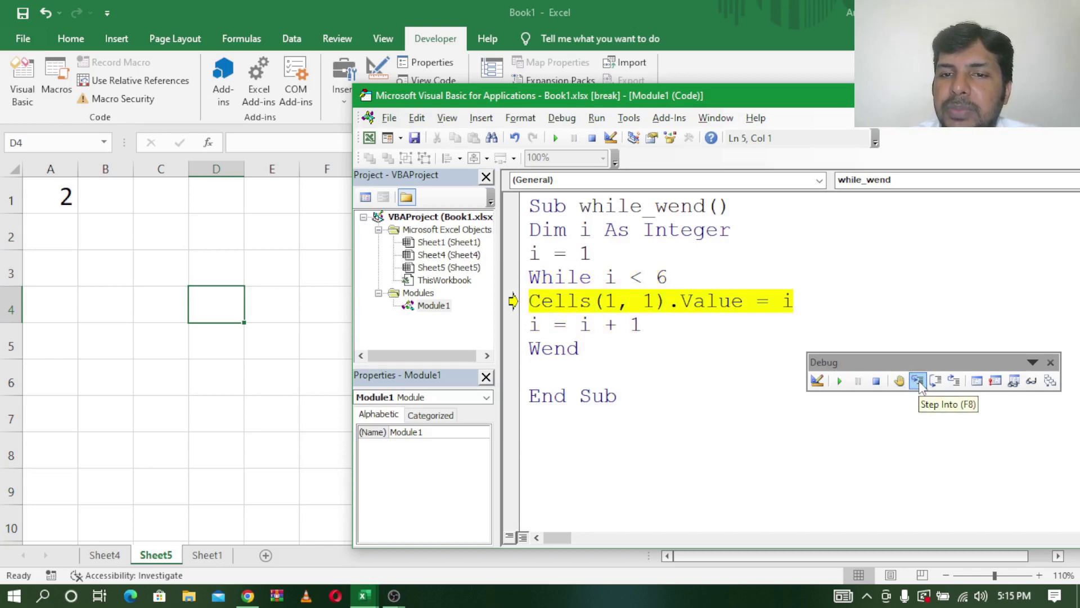
pyautogui.click(917, 381)
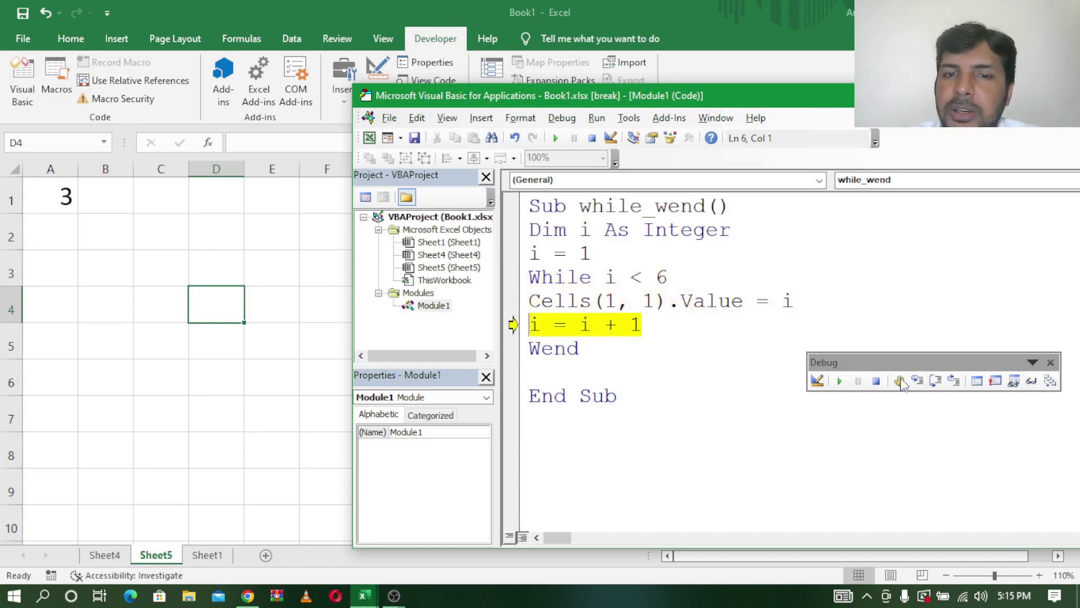
pyautogui.click(918, 381)
pyautogui.click(917, 381)
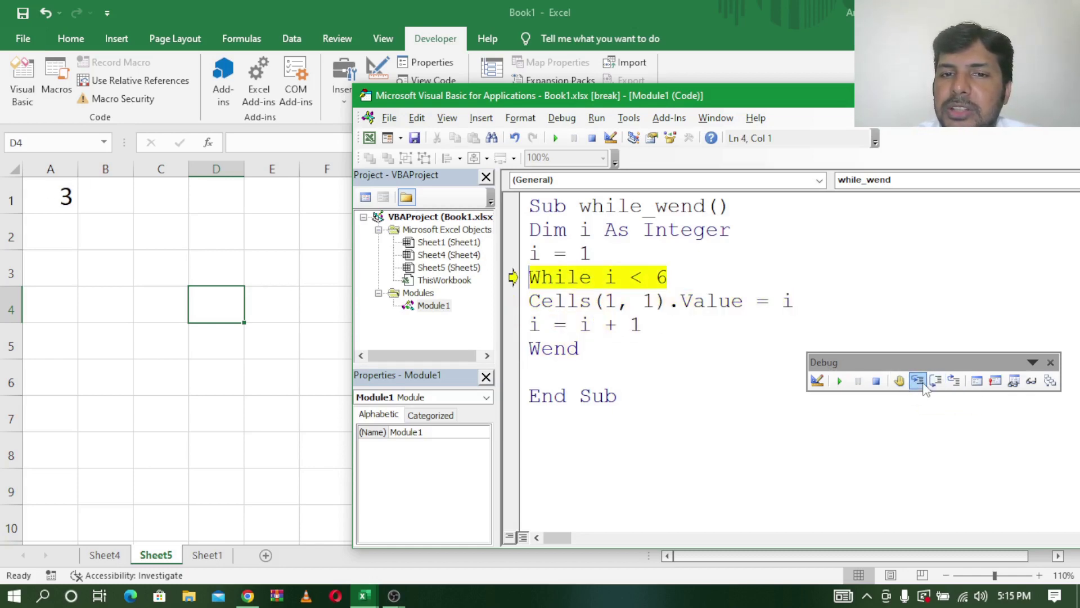
pyautogui.moveTo(610, 278)
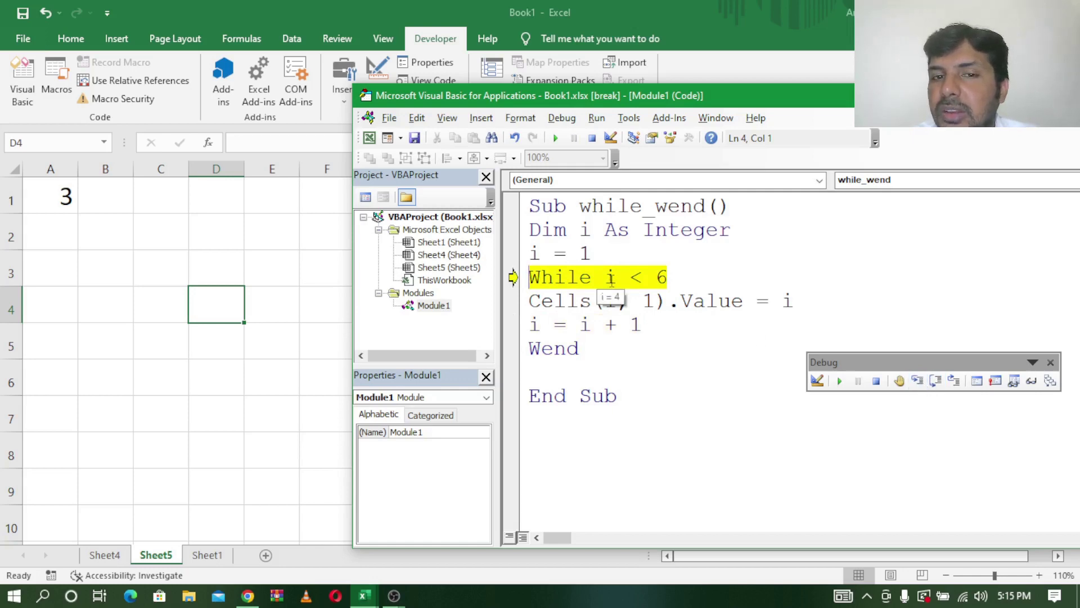
pyautogui.click(919, 382)
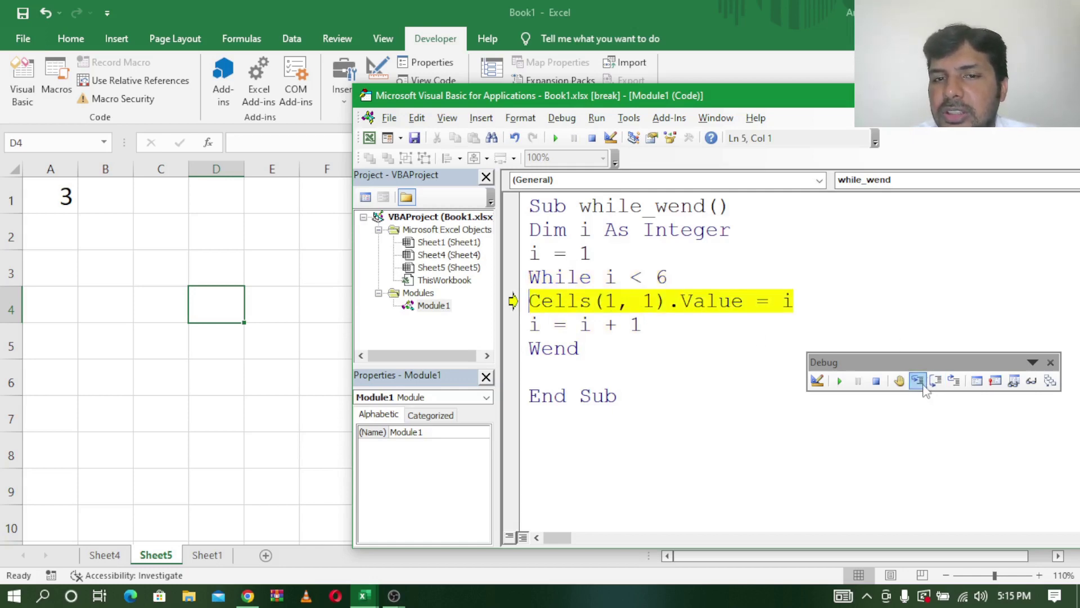
pyautogui.click(923, 386)
pyautogui.click(923, 386)
pyautogui.click(923, 386)
pyautogui.click(923, 386)
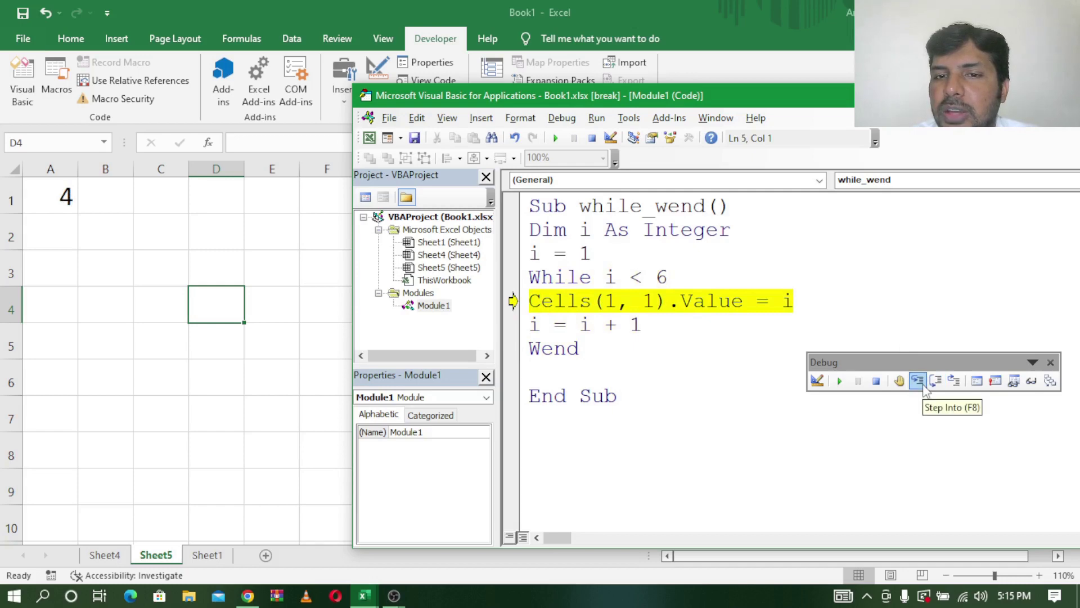
pyautogui.click(918, 382)
pyautogui.click(918, 382)
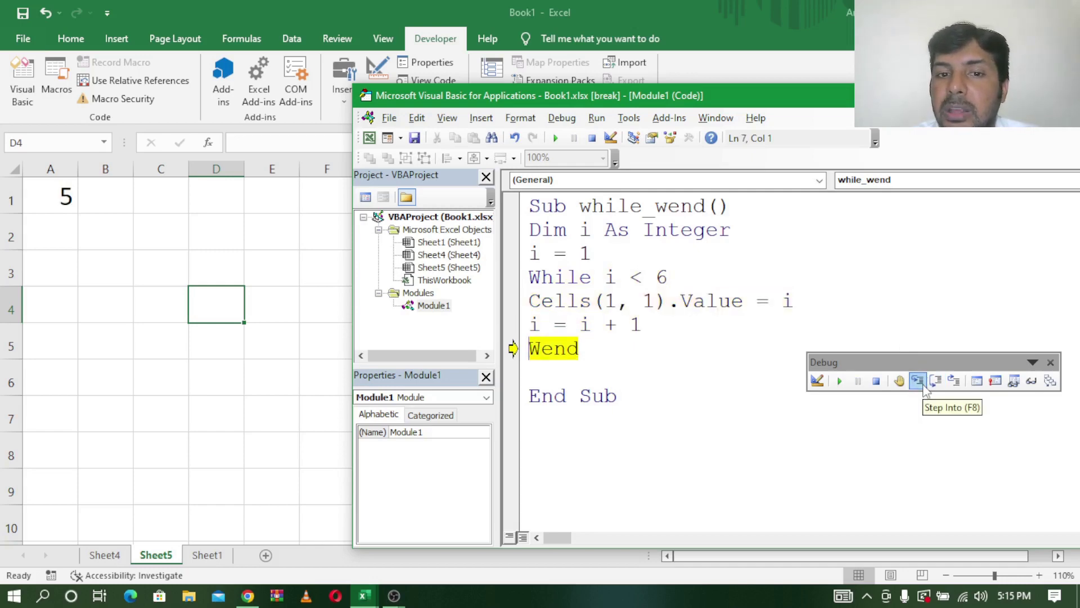
pyautogui.click(917, 382)
pyautogui.moveTo(609, 276)
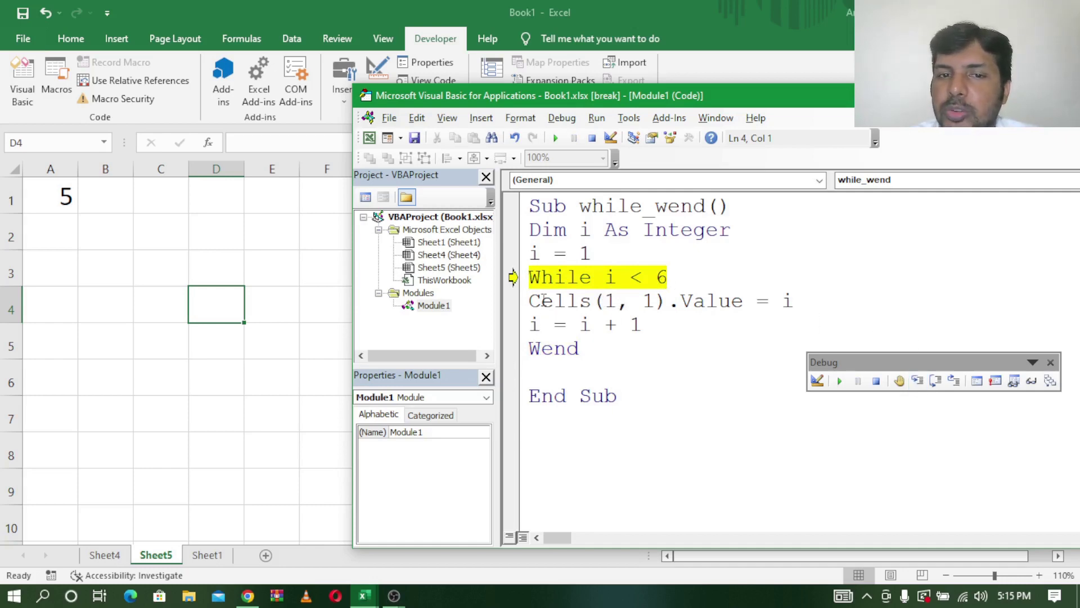
# Step: Highlight the two loop-body statements, then step past End Sub to finish the macro
pyautogui.moveTo(544, 307); pyautogui.dragTo(651, 327)
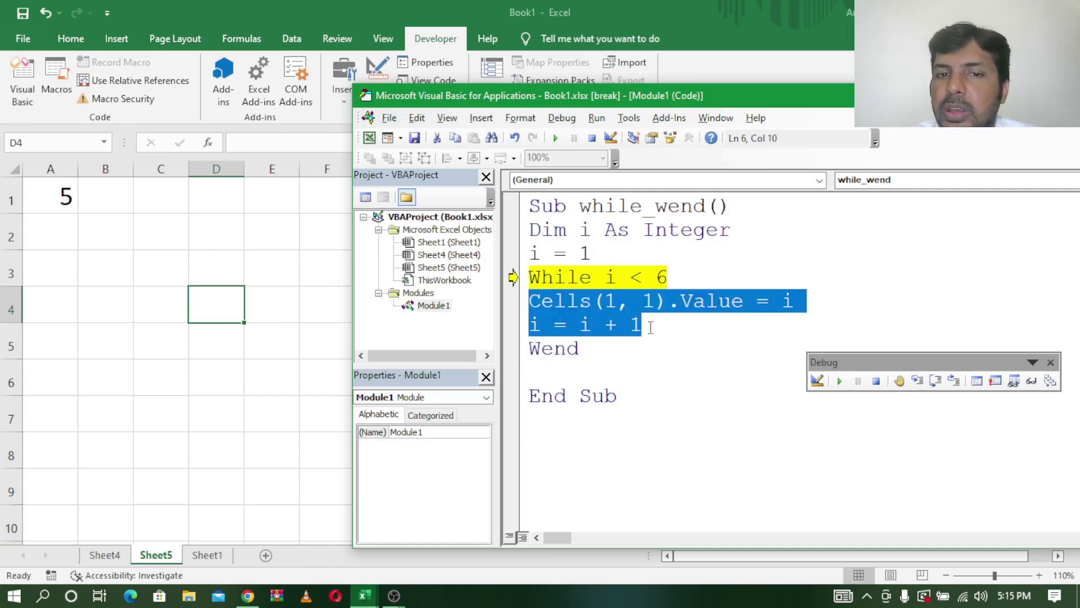
pyautogui.click(676, 355)
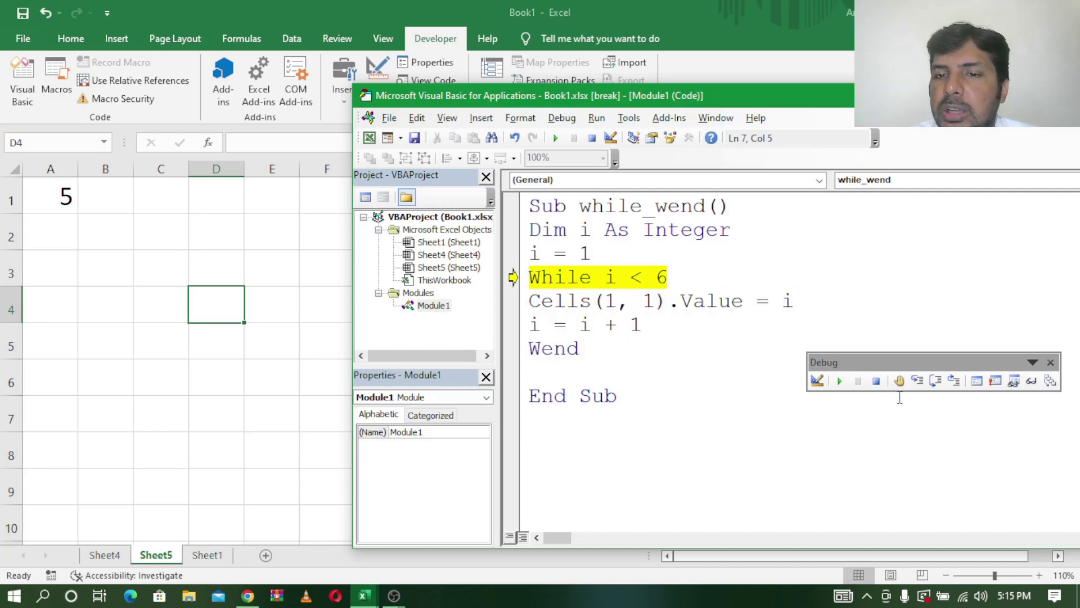
pyautogui.click(918, 381)
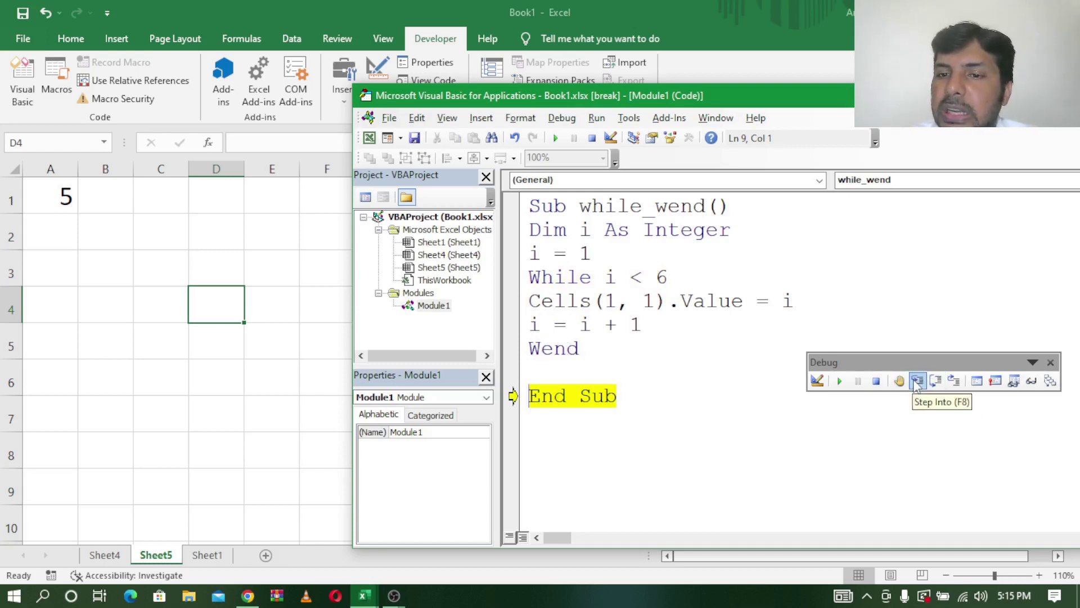
pyautogui.click(918, 382)
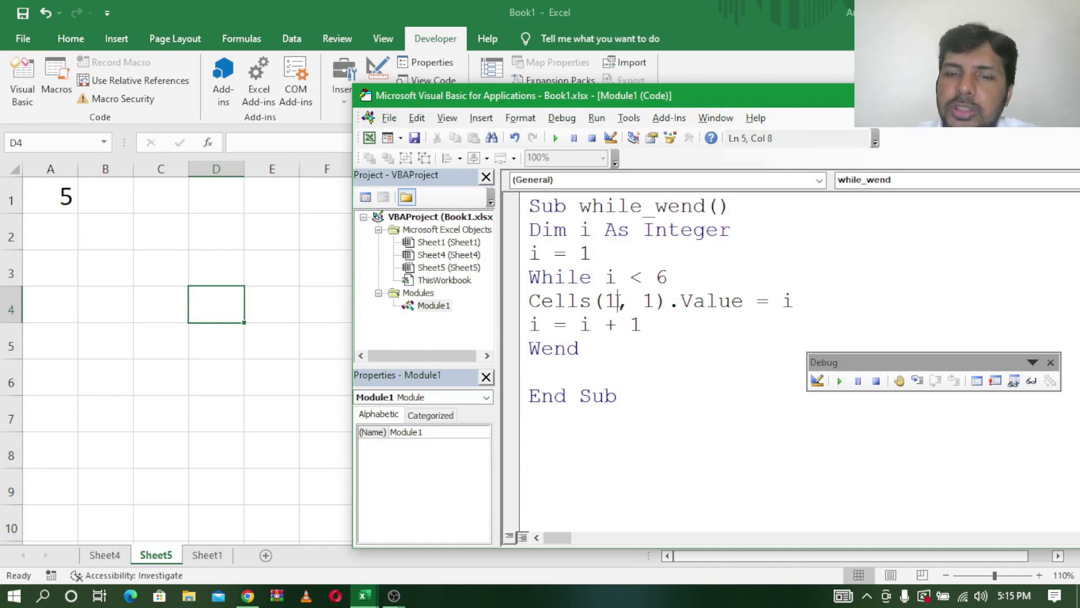
# Step: Change Cells(1, 1) to Cells(i, 1) in the loop and delete the 5 from A1
pyautogui.press('BackSpace')
pyautogui.write('i')
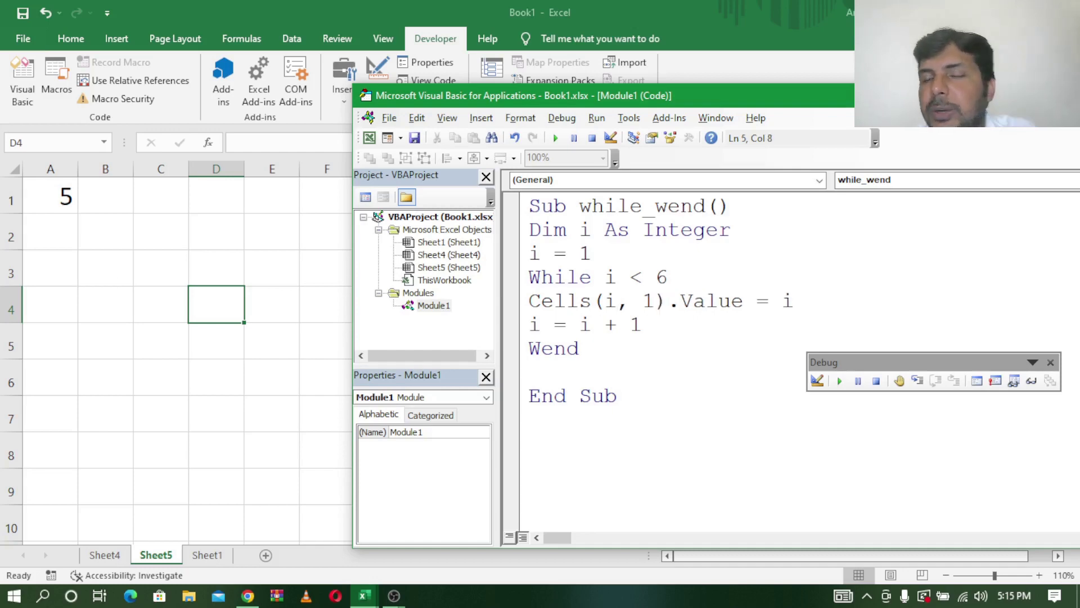
pyautogui.click(64, 191)
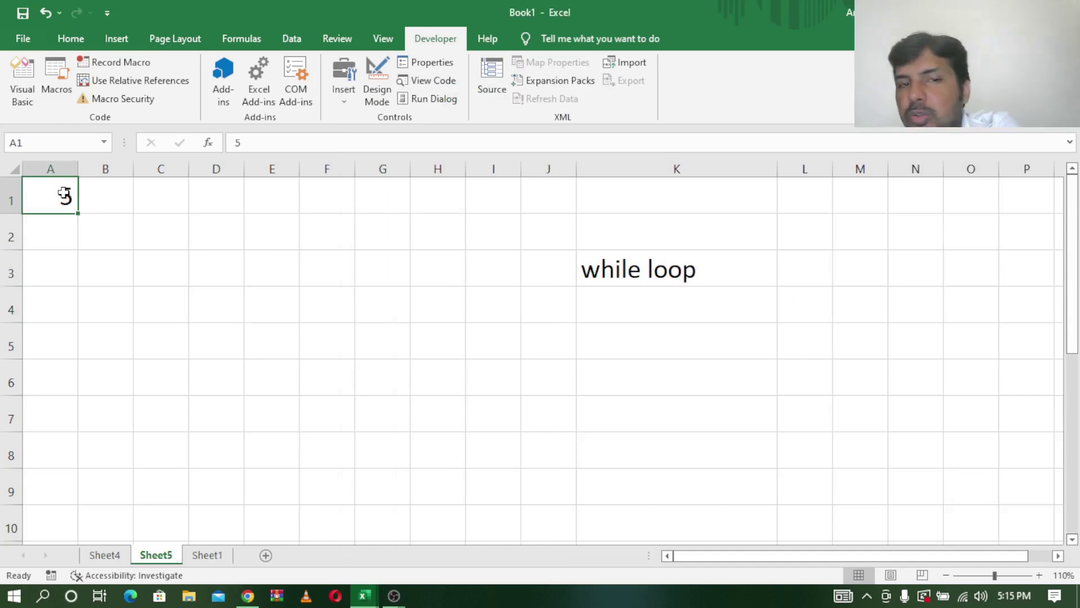
pyautogui.press('Delete')
pyautogui.click(197, 328)
pyautogui.moveTo(363, 596)
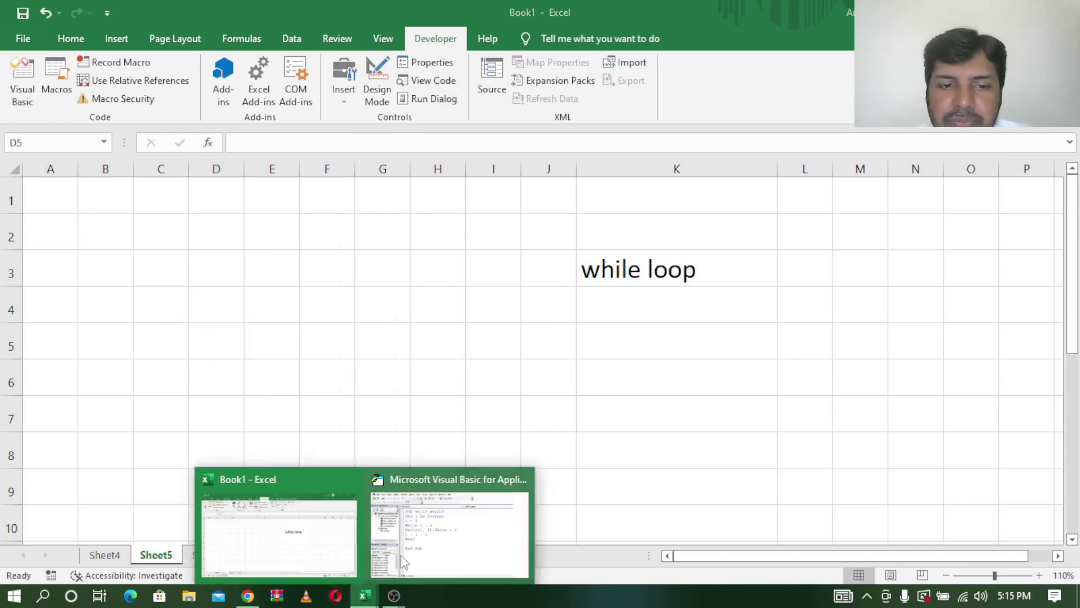
pyautogui.click(404, 563)
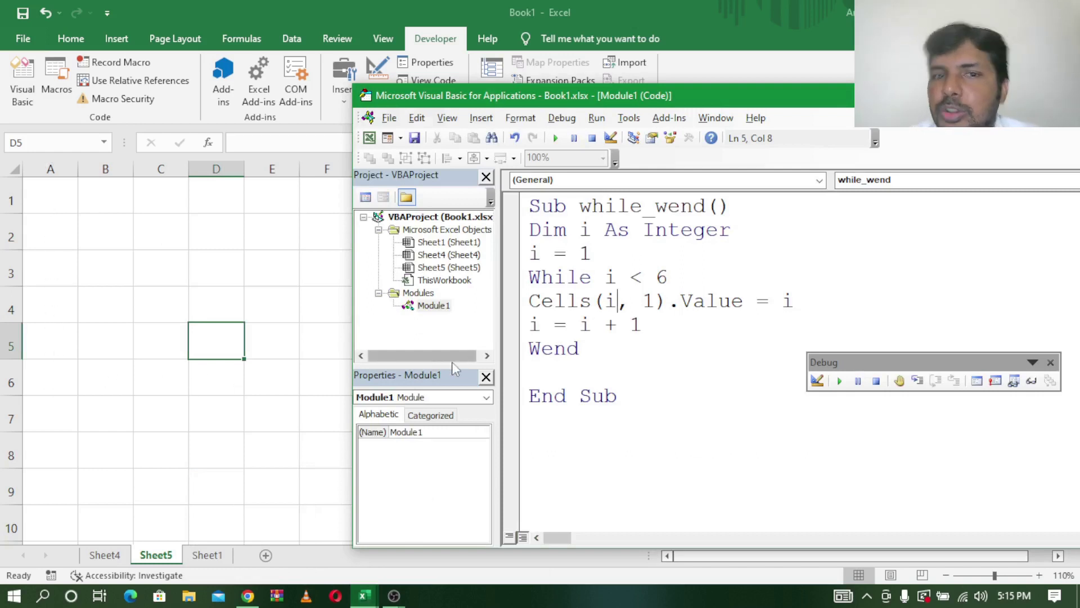
# Step: Step through the corrected macro with F8 until A1:A5 hold 1 to 5
pyautogui.click(917, 380)
pyautogui.click(917, 380)
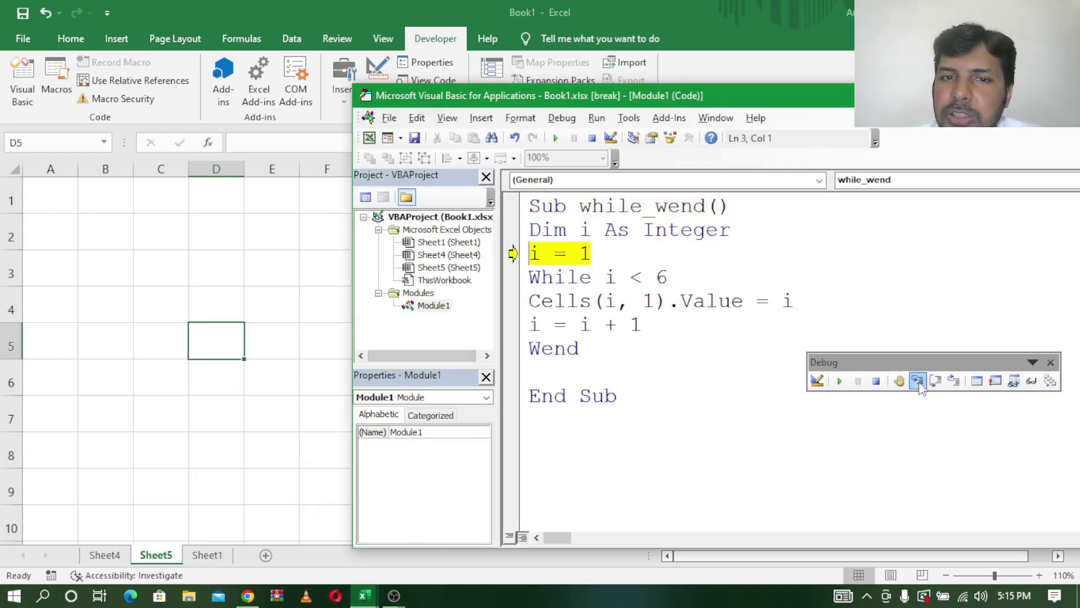
pyautogui.click(917, 381)
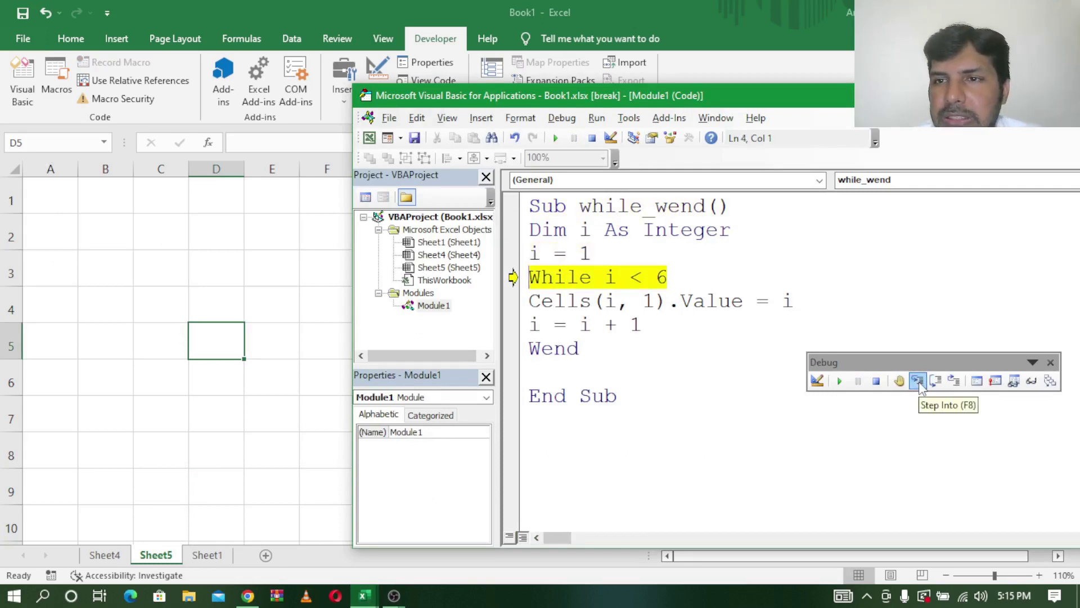
pyautogui.click(918, 381)
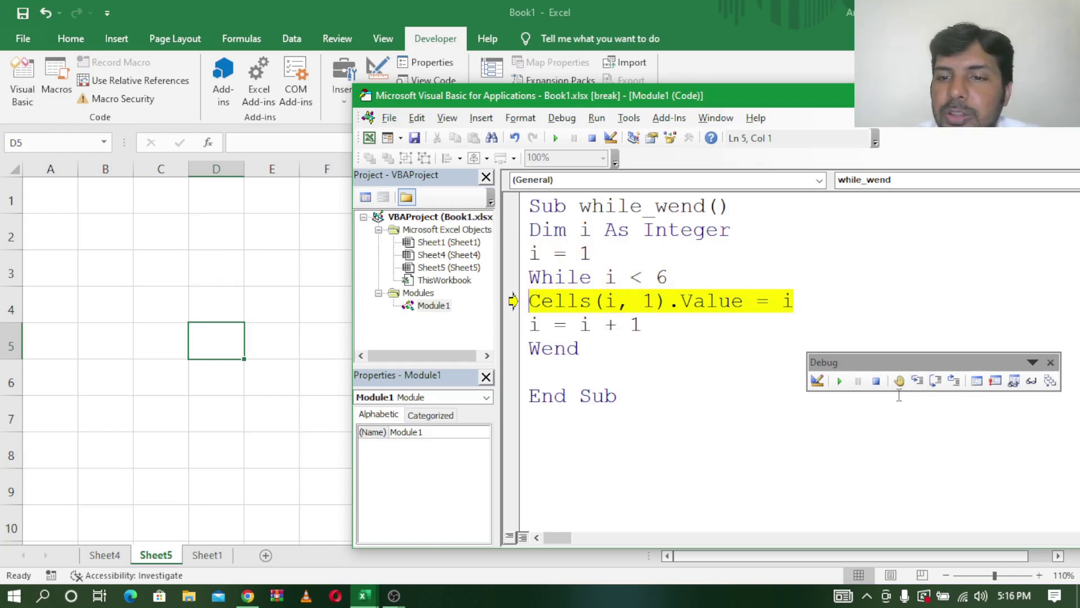
pyautogui.click(918, 381)
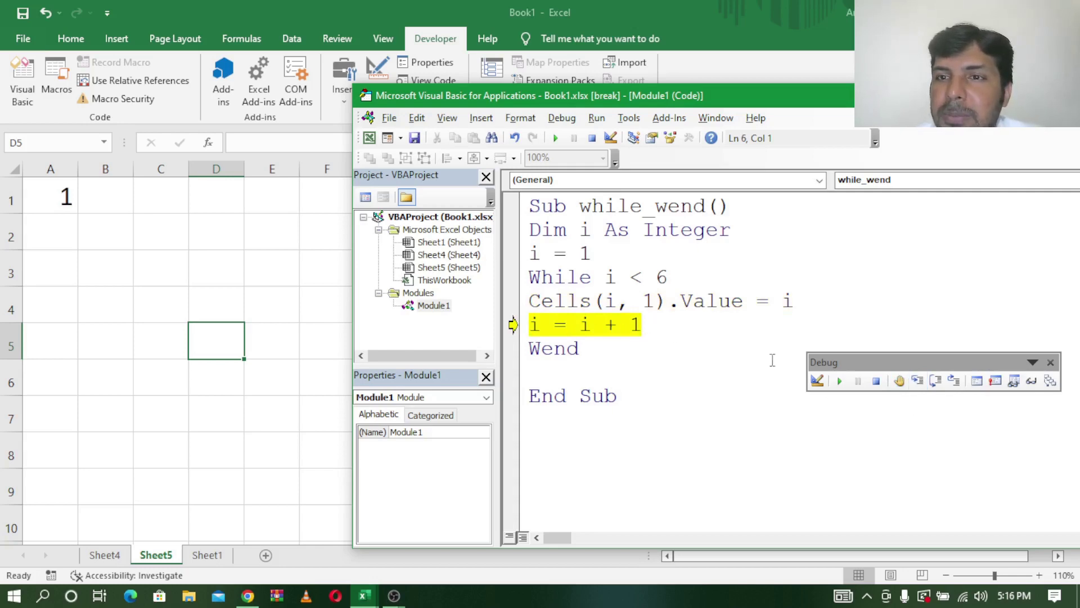
pyautogui.click(918, 382)
pyautogui.click(918, 383)
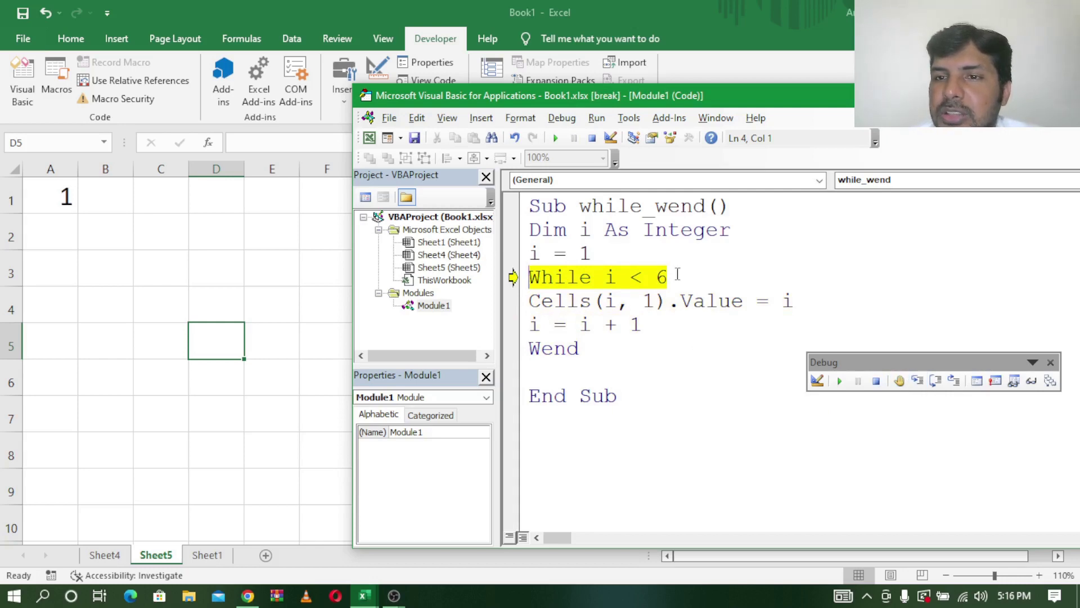
pyautogui.click(917, 381)
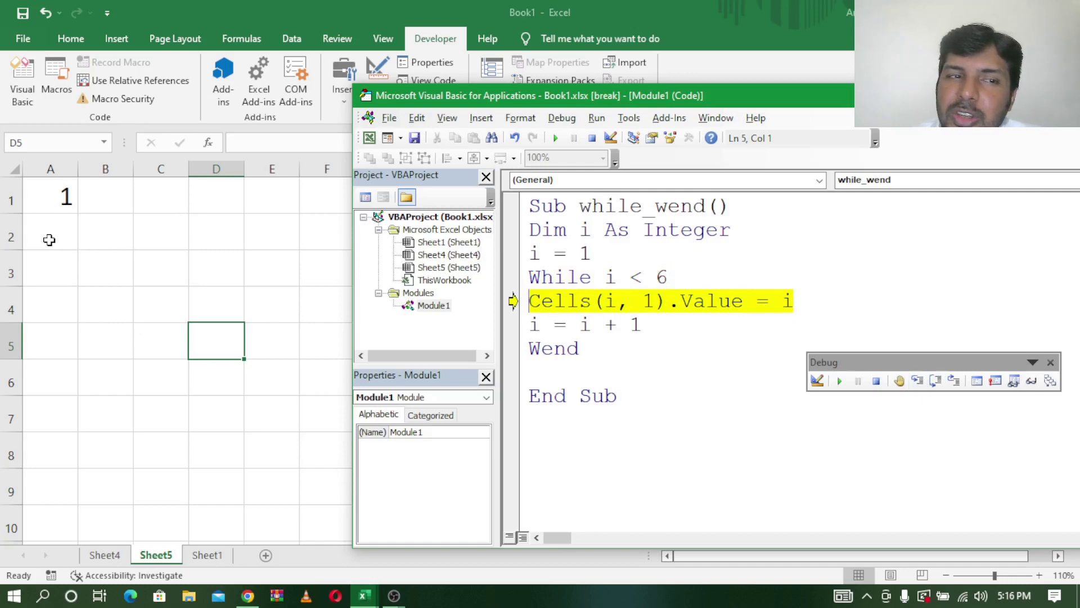
pyautogui.click(917, 381)
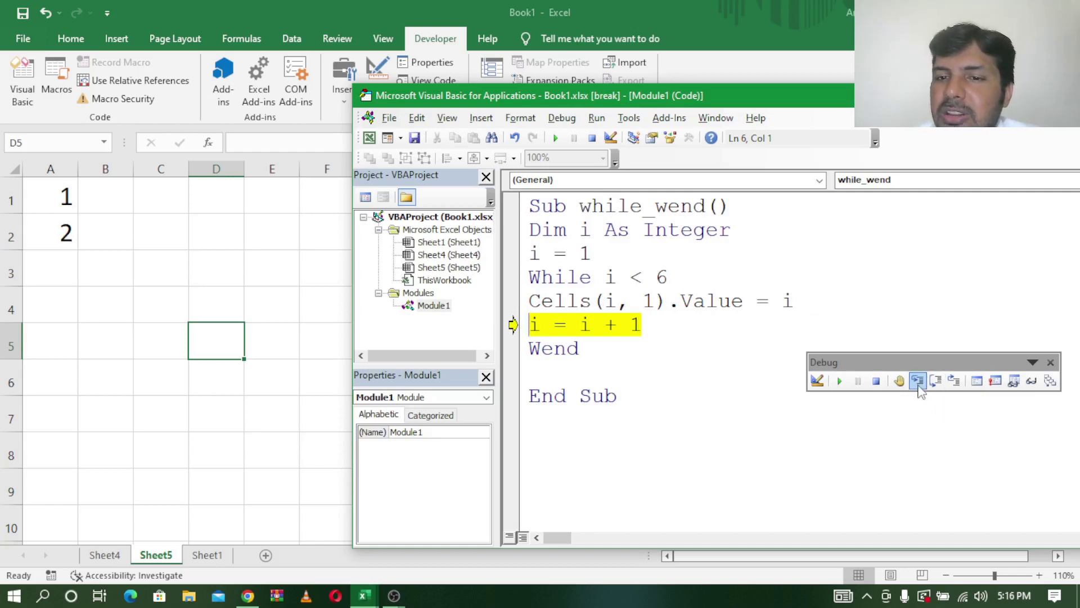
pyautogui.click(918, 381)
pyautogui.click(917, 381)
pyautogui.click(918, 387)
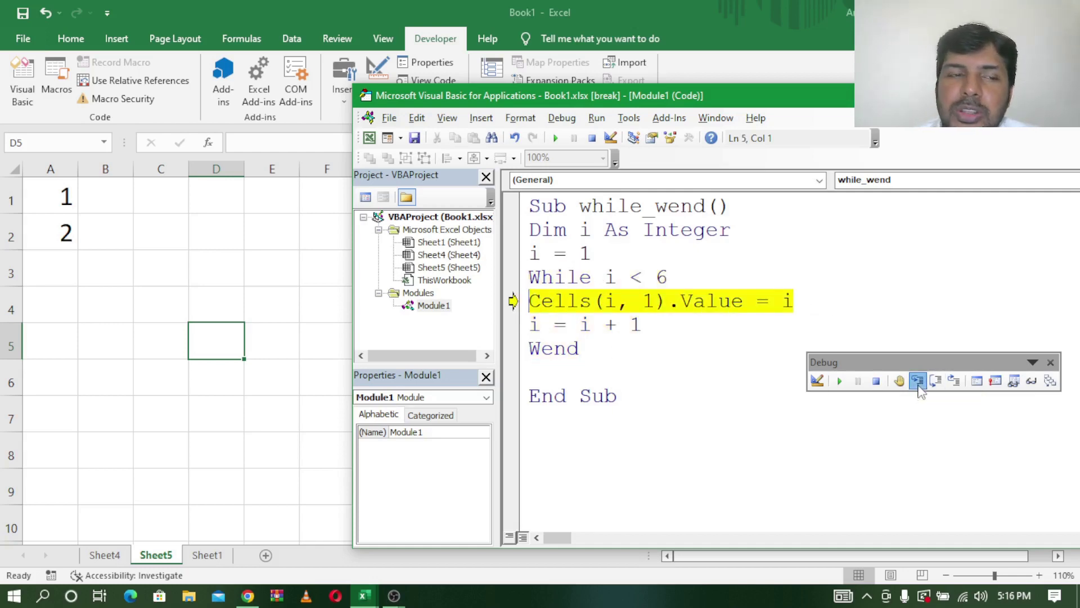
pyautogui.click(918, 387)
pyautogui.click(919, 387)
pyautogui.press('F8')
pyautogui.press('F8')
pyautogui.press('F8')
pyautogui.press('F8')
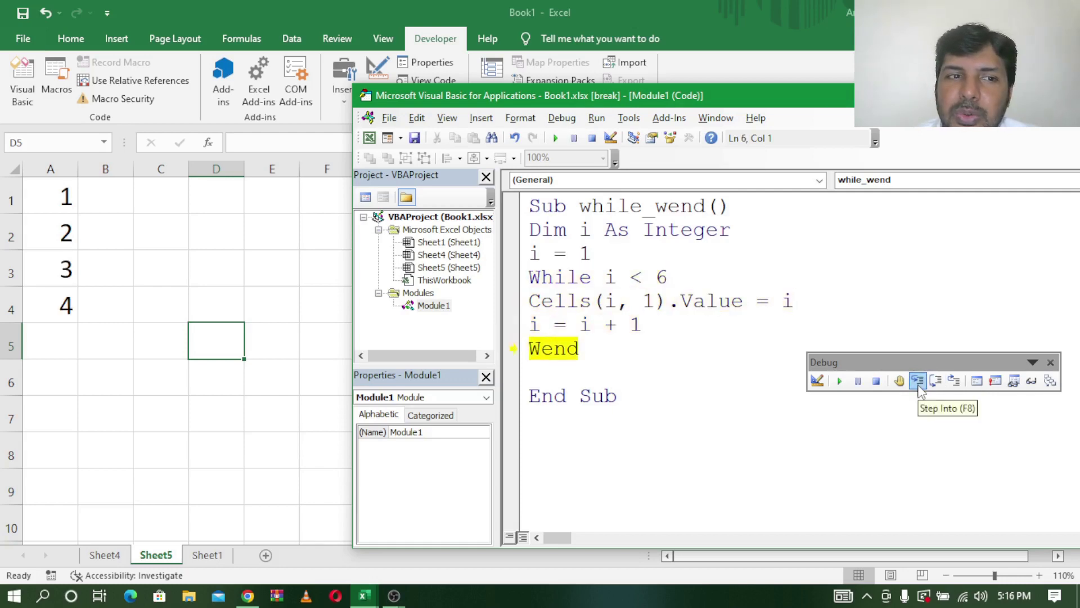
pyautogui.press('F8')
pyautogui.press('F8')
pyautogui.press('F8')
pyautogui.press('F8')
pyautogui.press('F8')
pyautogui.press('F8')
pyautogui.press('F8')
pyautogui.press('F8')
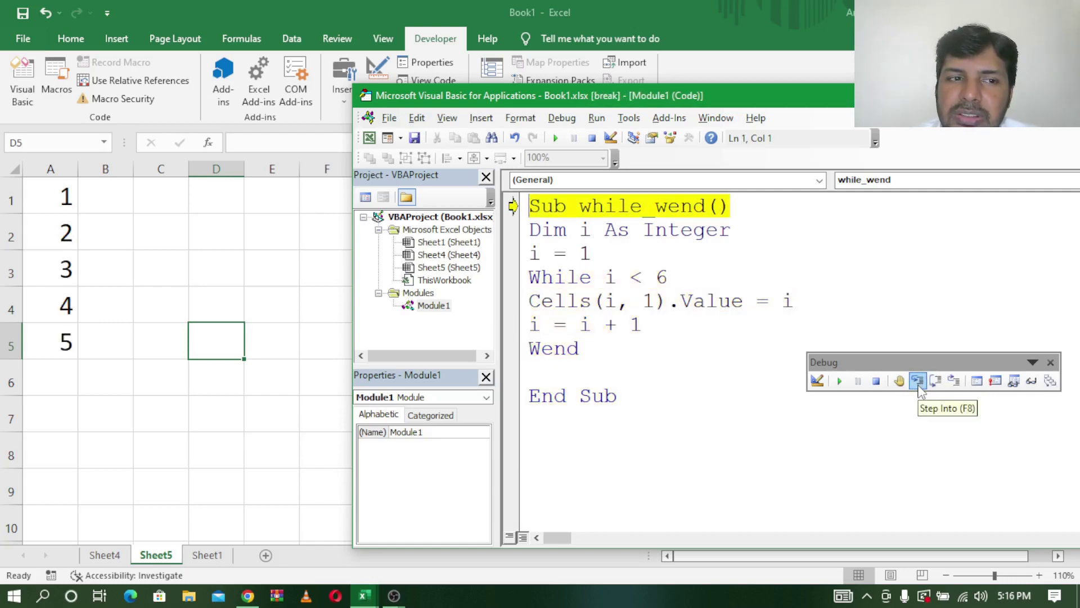
pyautogui.press('F8')
pyautogui.press('F8')
pyautogui.press('F8')
pyautogui.click(919, 387)
pyautogui.click(918, 387)
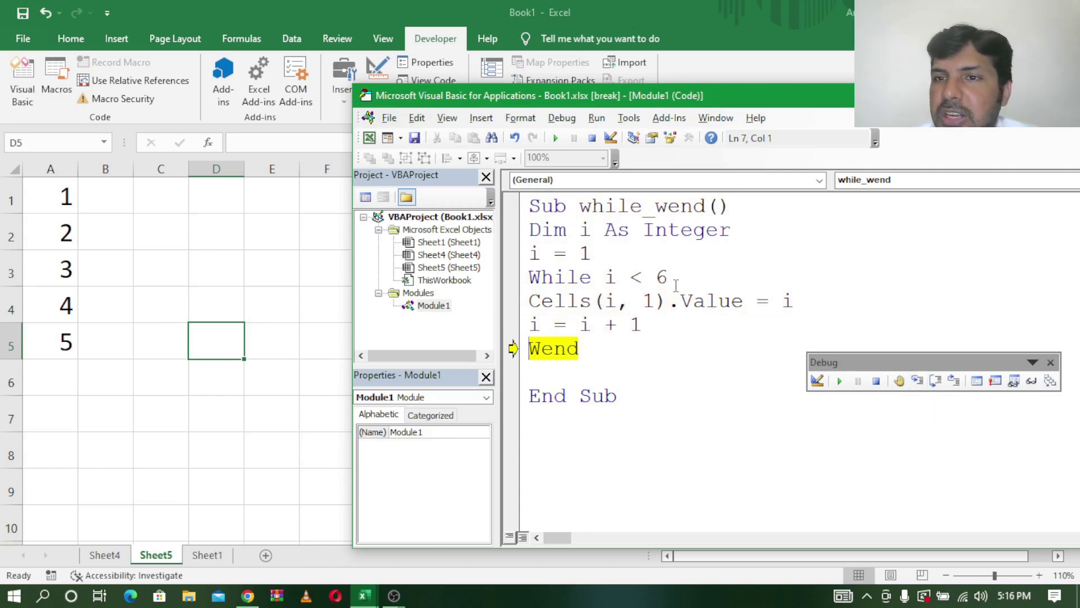
pyautogui.click(918, 382)
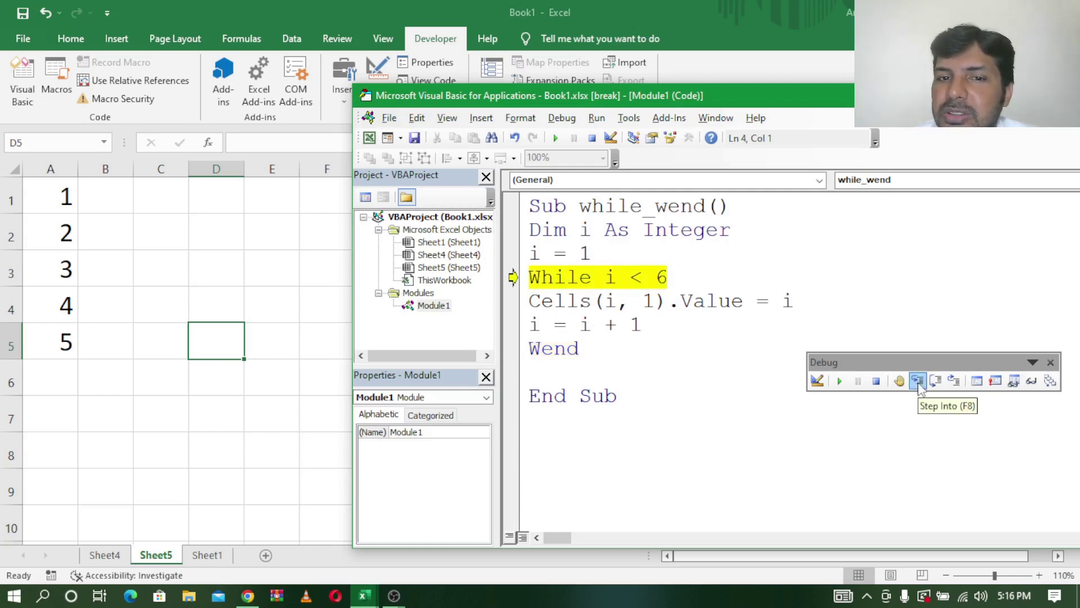
pyautogui.click(918, 383)
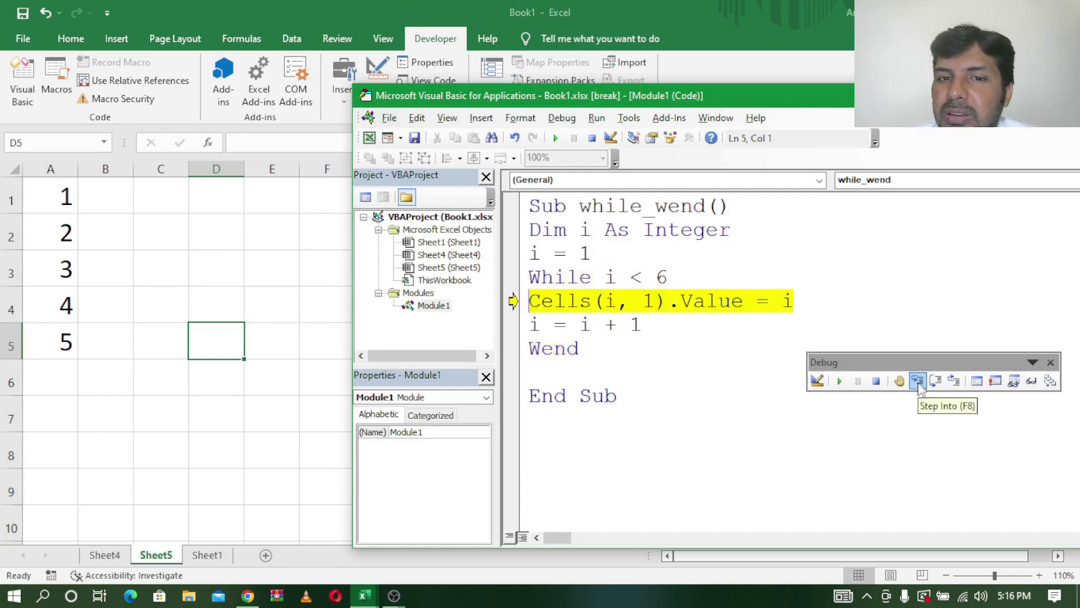
pyautogui.click(918, 382)
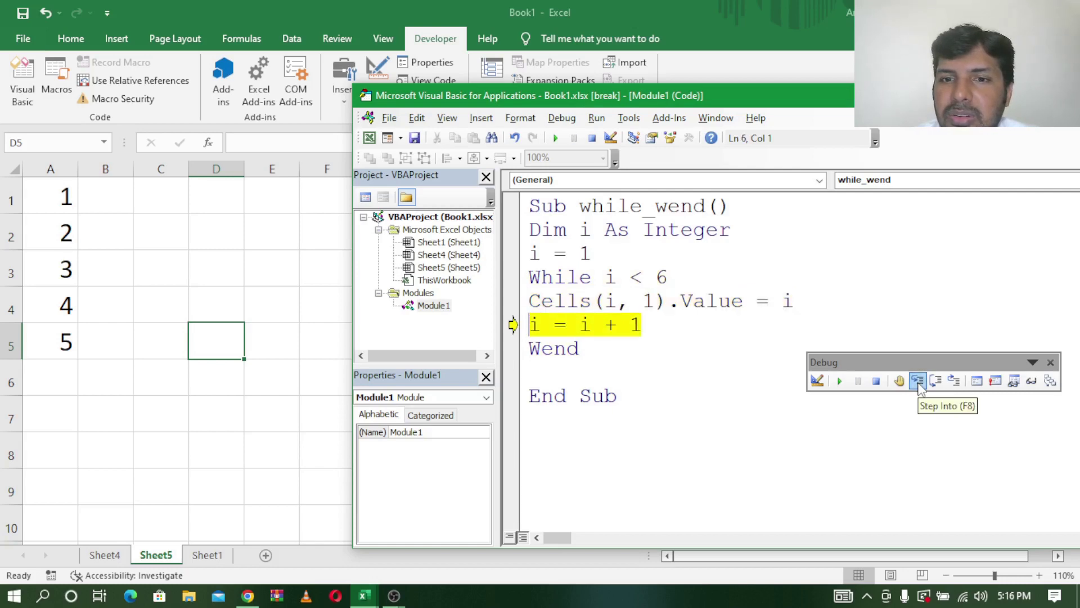
# Step: Reset the running macro and clear the values from A1:A5
pyautogui.click(875, 381)
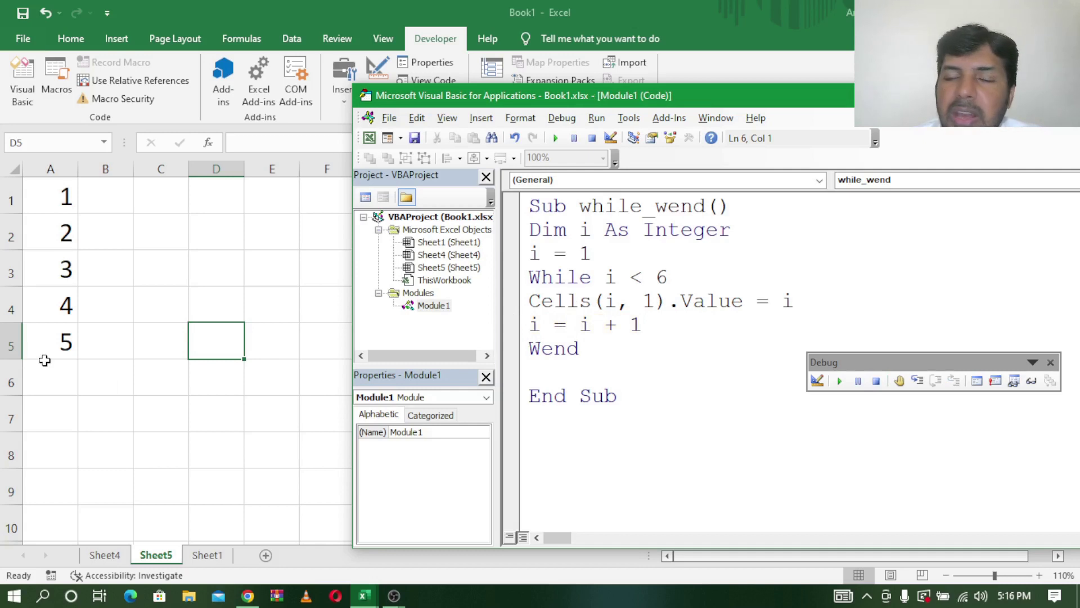
pyautogui.click(58, 197)
pyautogui.moveTo(58, 202); pyautogui.dragTo(61, 332)
pyautogui.press('Delete')
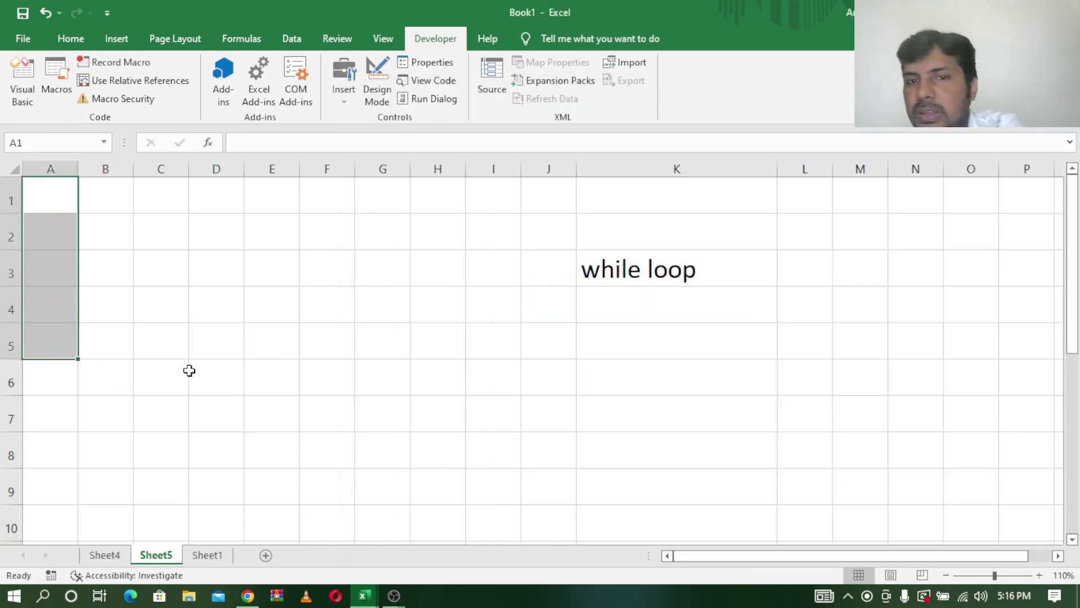
pyautogui.click(460, 516)
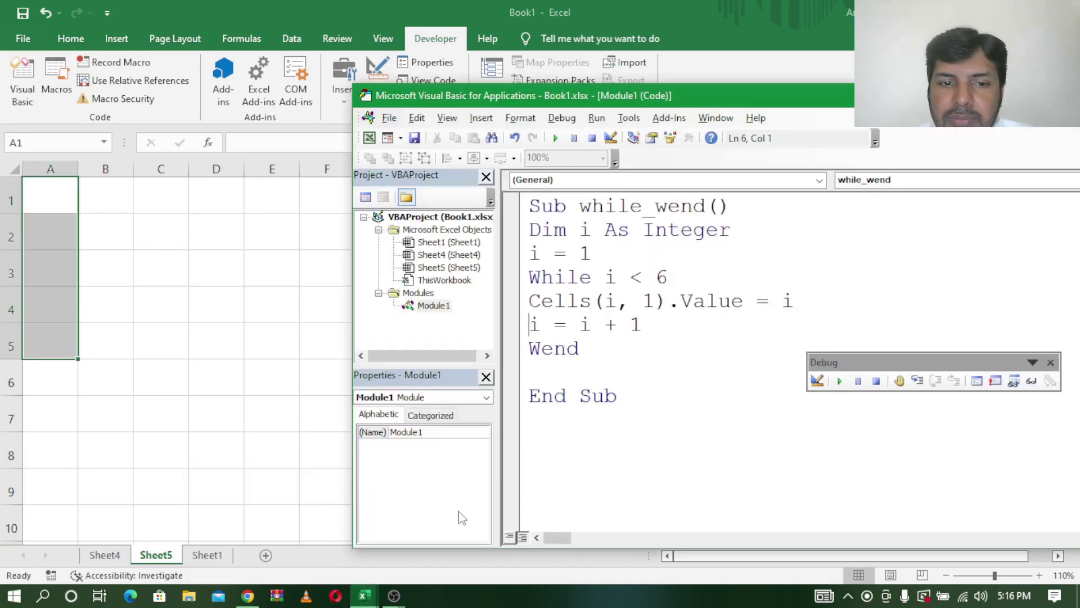
# Step: Step through while_wend again, refilling A1:A5 with 1 to 5 until the macro ends
pyautogui.click(161, 358)
pyautogui.moveTo(363, 596)
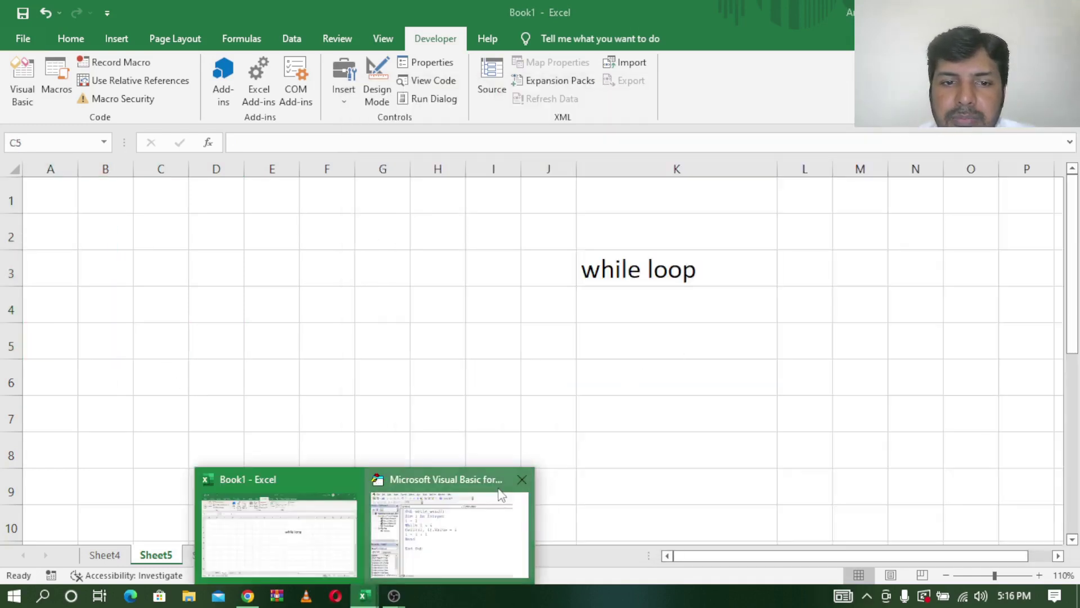
pyautogui.click(460, 516)
pyautogui.click(923, 385)
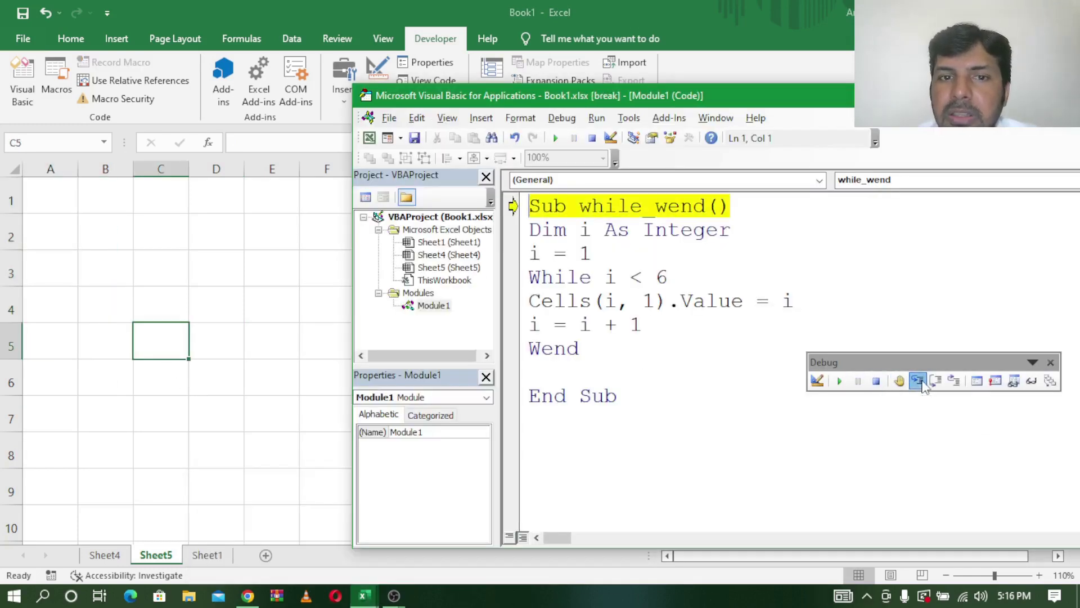
pyautogui.click(923, 385)
pyautogui.click(923, 385)
pyautogui.click(923, 385)
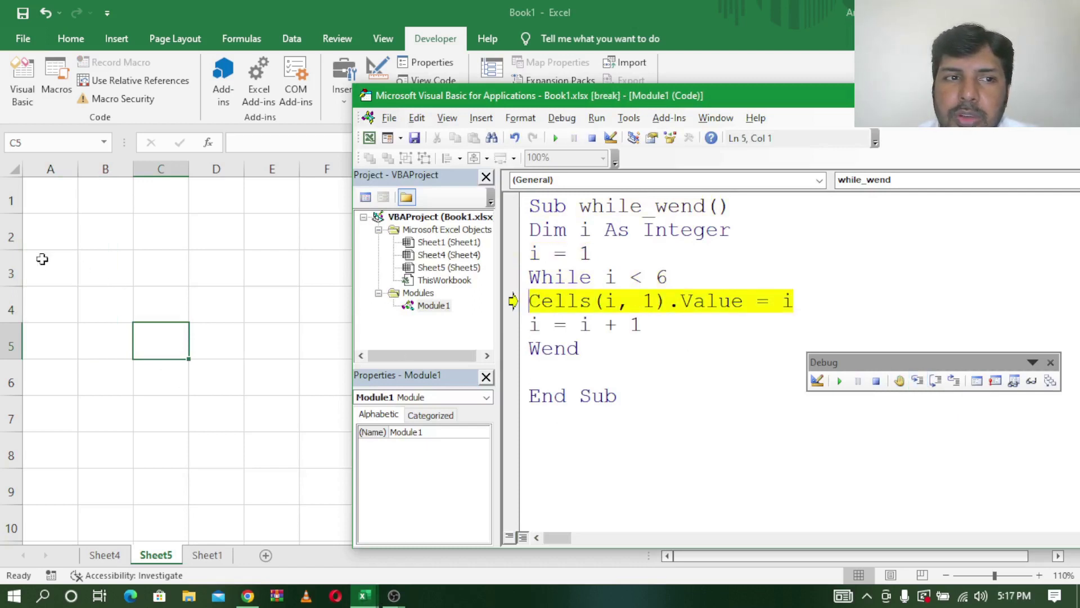
pyautogui.click(918, 382)
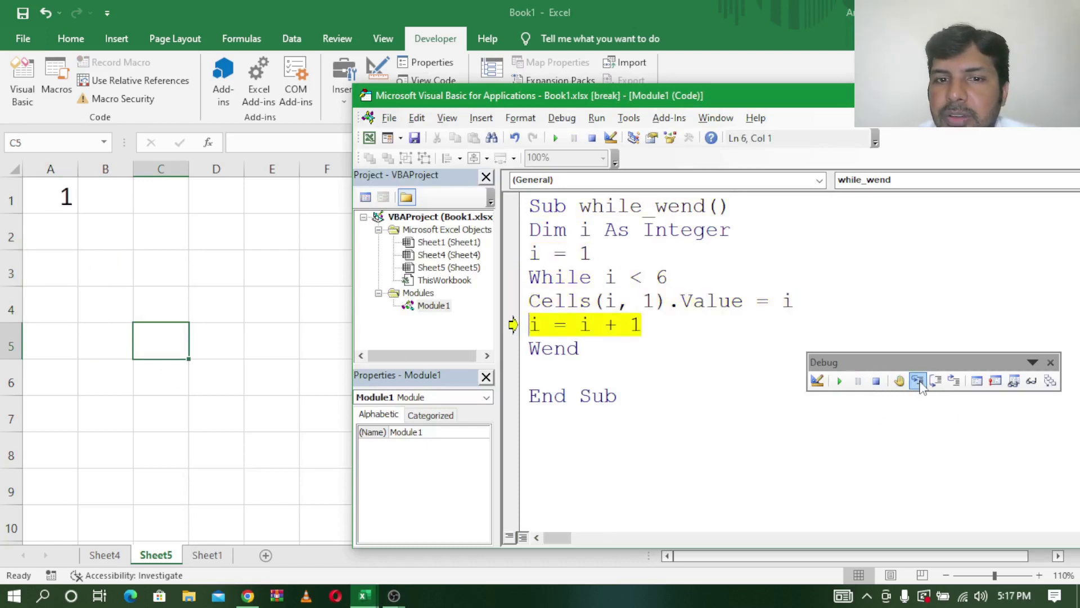
pyautogui.click(918, 382)
pyautogui.click(917, 382)
pyautogui.click(918, 382)
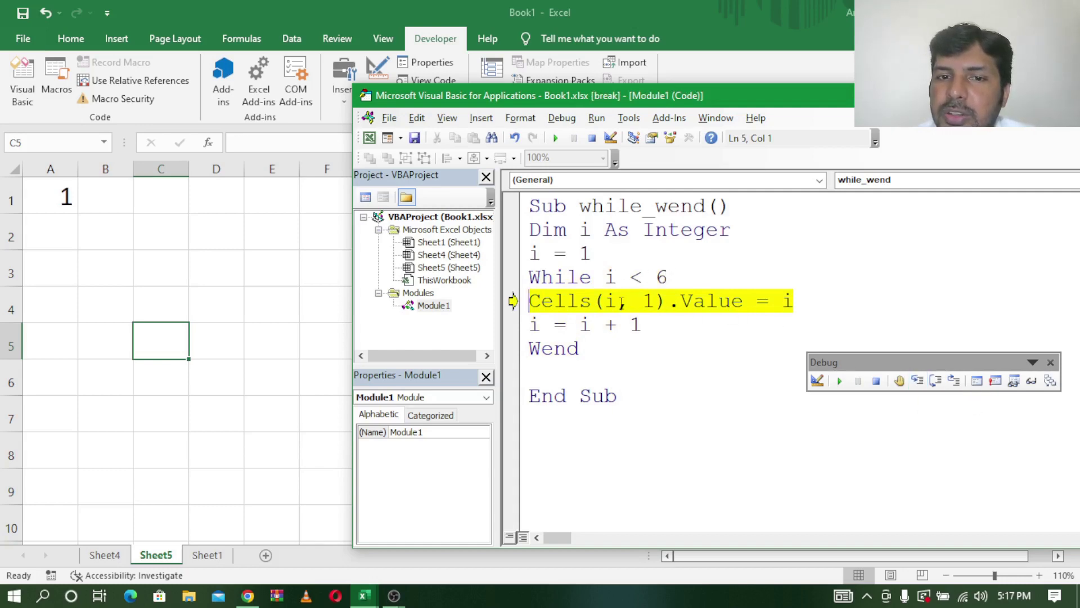
pyautogui.click(918, 382)
pyautogui.click(918, 382)
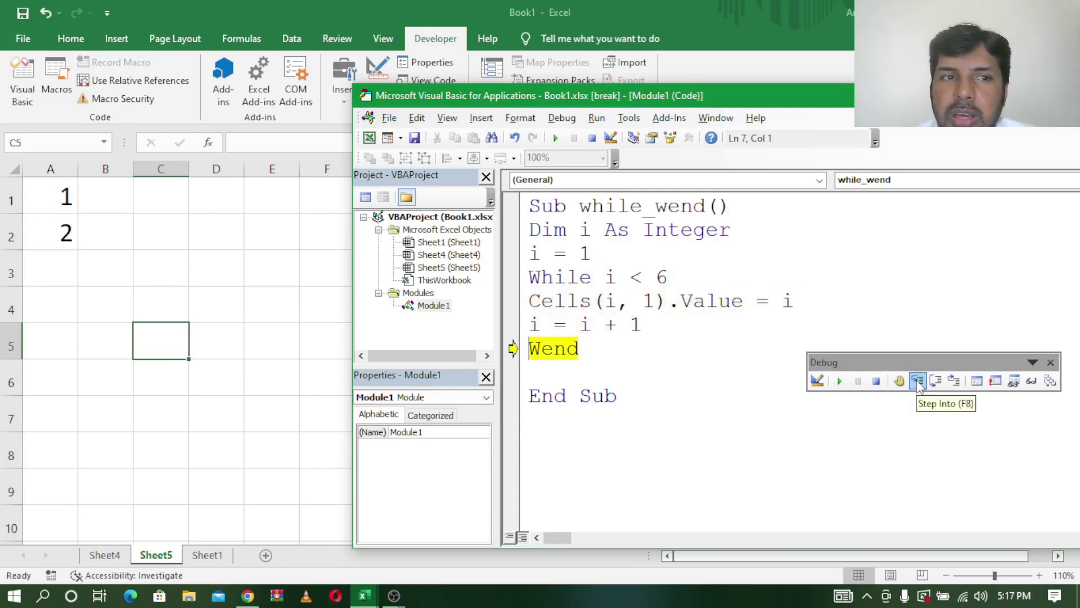
pyautogui.click(918, 382)
pyautogui.click(917, 382)
pyautogui.click(918, 382)
pyautogui.doubleClick(918, 381)
pyautogui.doubleClick(917, 382)
pyautogui.click(918, 382)
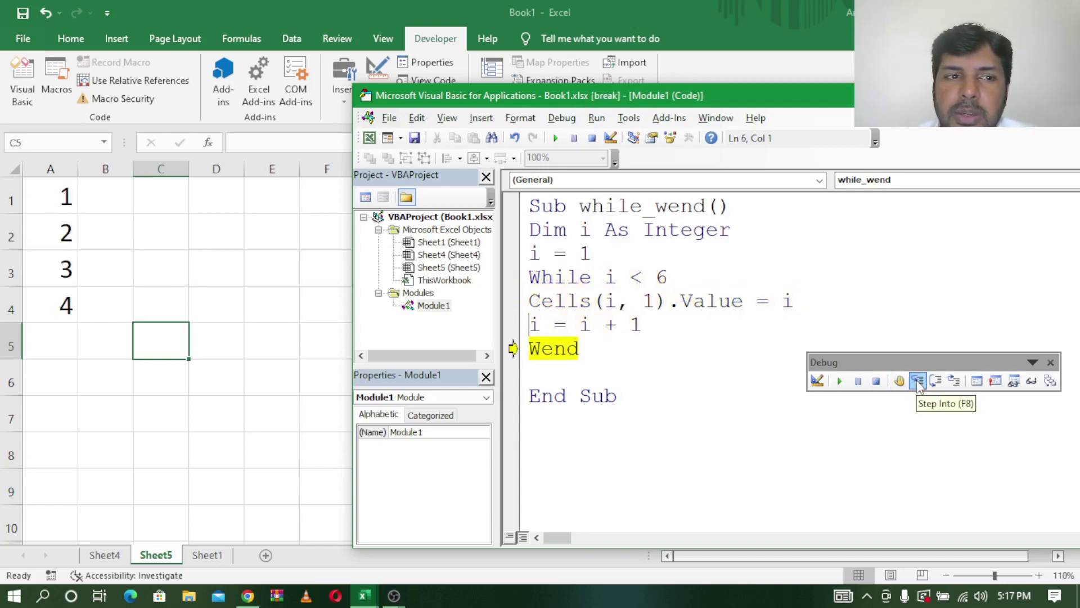
pyautogui.click(917, 382)
pyautogui.doubleClick(917, 382)
pyautogui.click(918, 382)
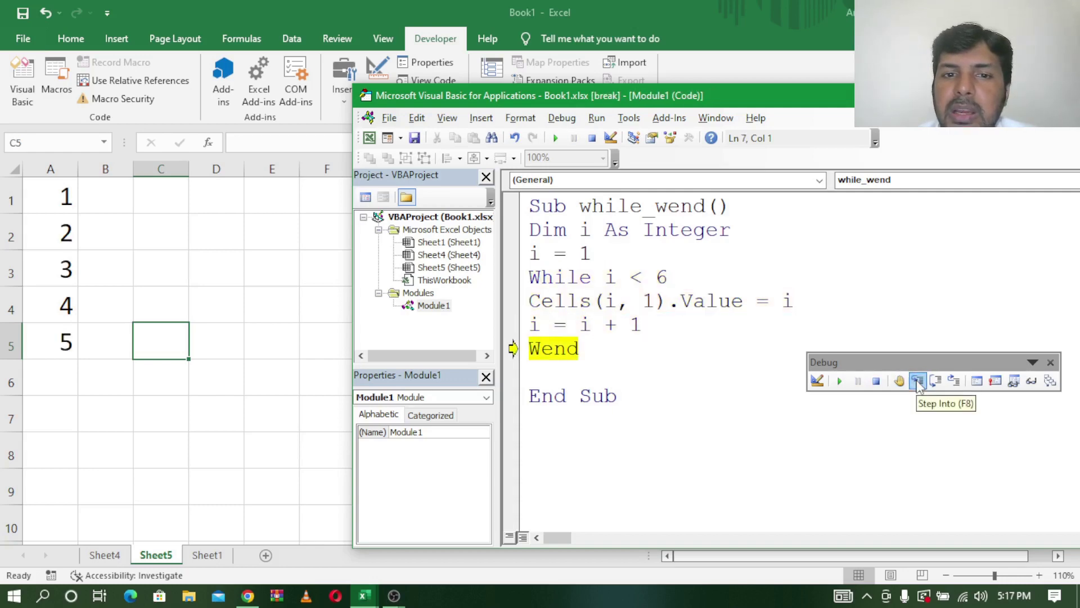
pyautogui.click(917, 382)
pyautogui.moveTo(610, 279)
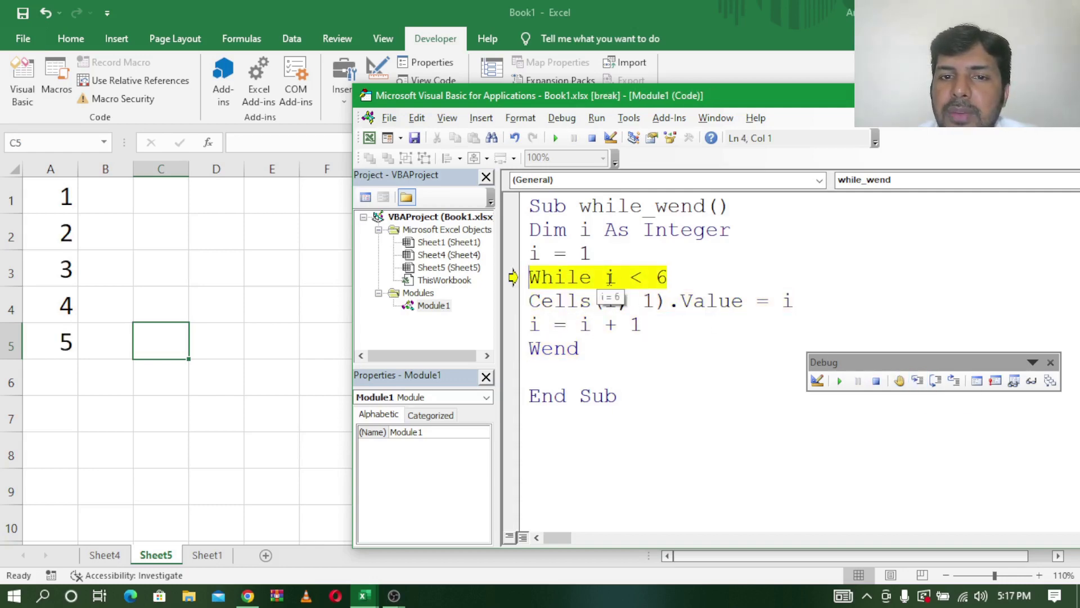
pyautogui.click(917, 382)
pyautogui.click(918, 382)
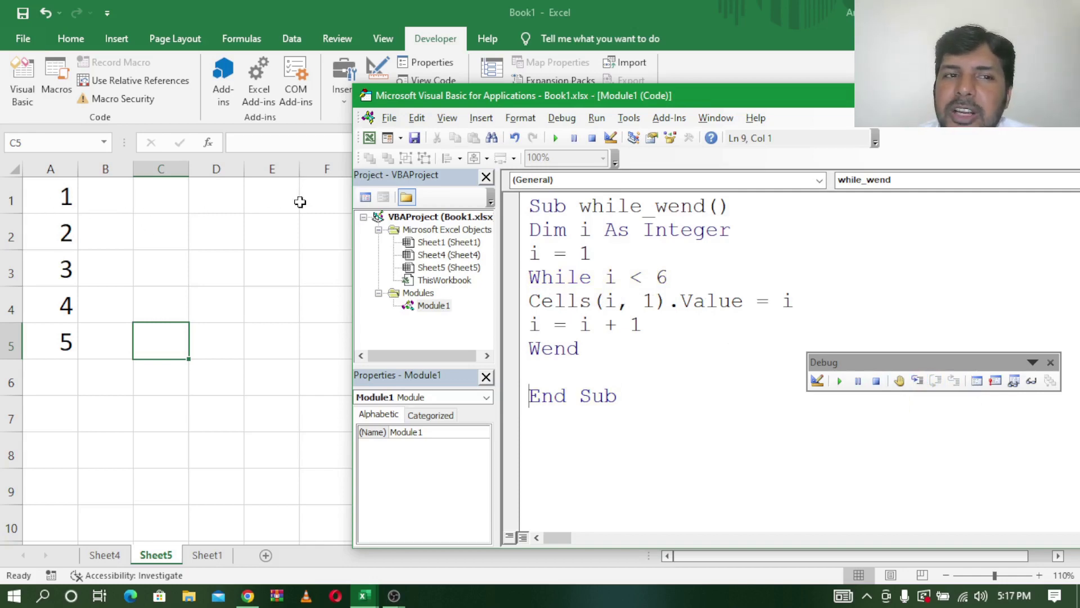
# Step: Edit the loop line to 'Cells(1, i).Value = i' and return to Excel with Alt+F11
pyautogui.click(618, 301)
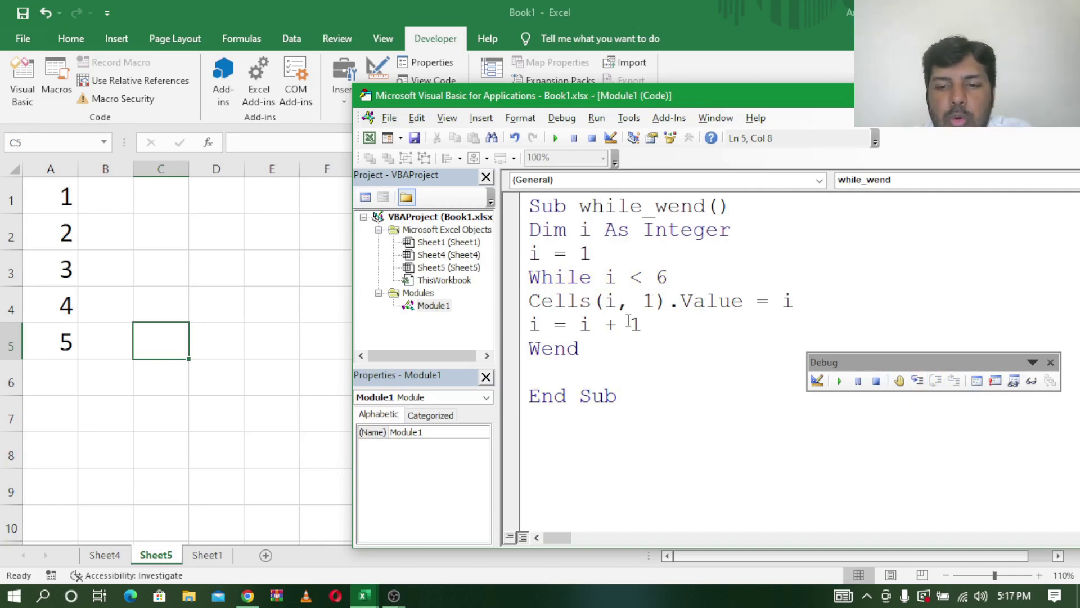
pyautogui.press('BackSpace')
pyautogui.write('1')
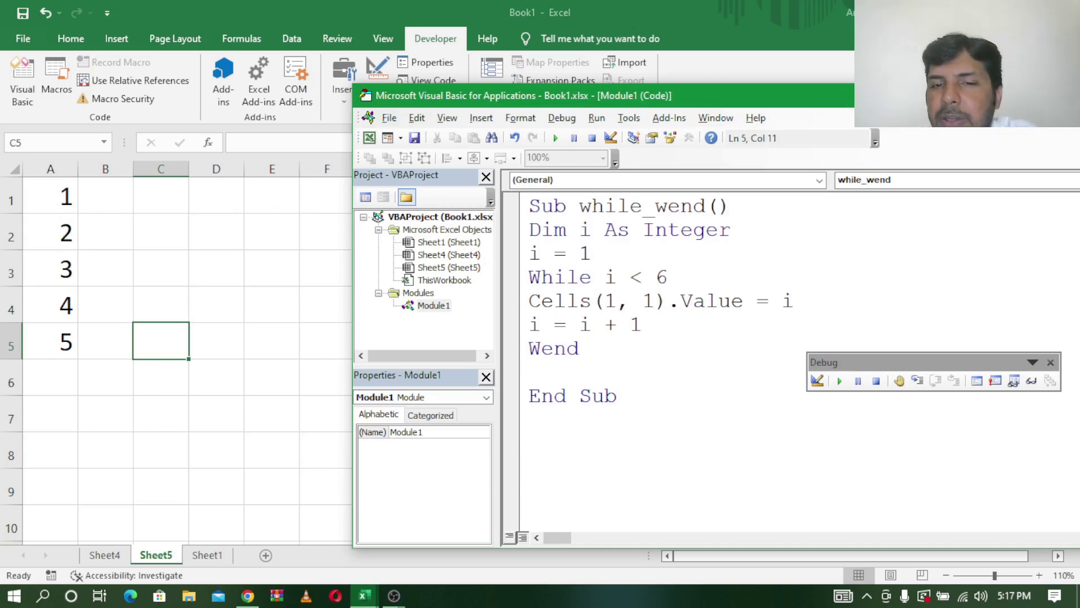
pyautogui.press('BackSpace')
pyautogui.write('i')
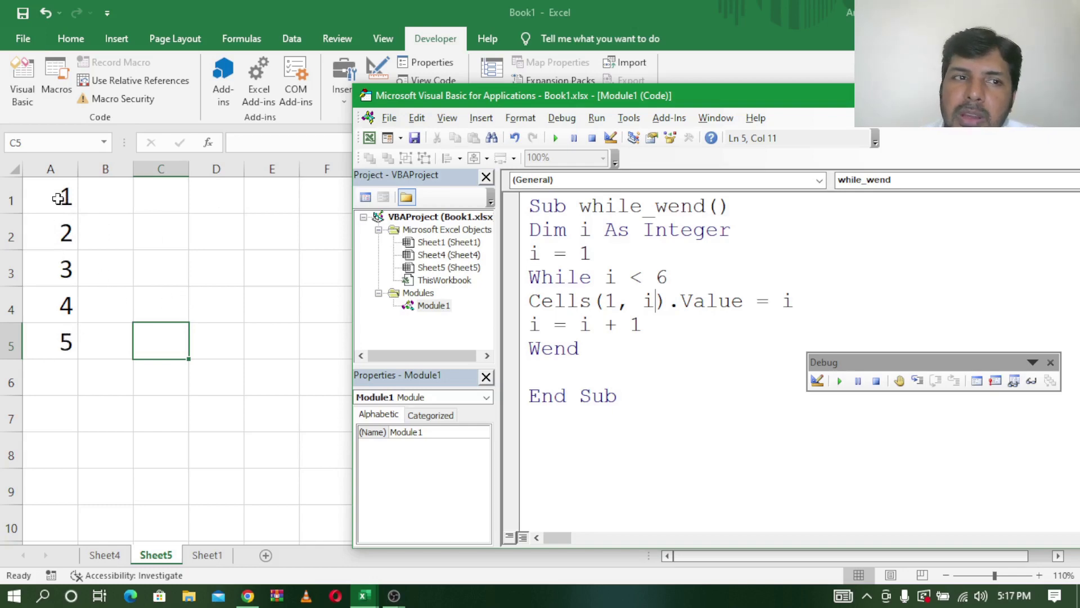
pyautogui.hotkey('alt', 'F11')
# Step: Clear the old values 1–5 from A1:A5 and return to the VBA editor
pyautogui.moveTo(53, 295)
pyautogui.mouseDown()
pyautogui.moveTo(53, 193)
pyautogui.moveTo(56, 333)
pyautogui.mouseUp()
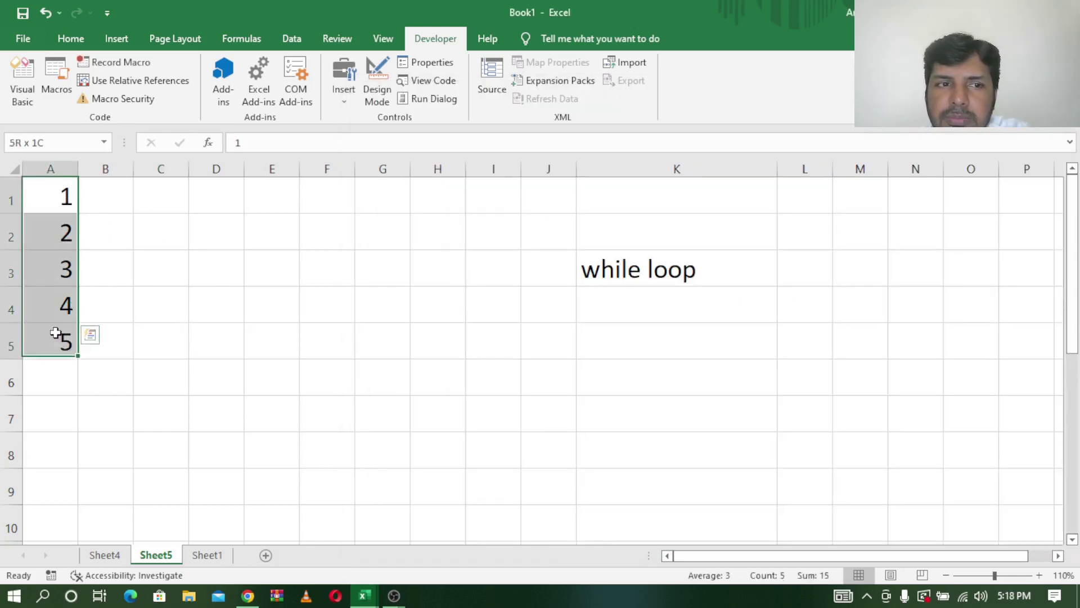
pyautogui.press('Delete')
pyautogui.click(365, 596)
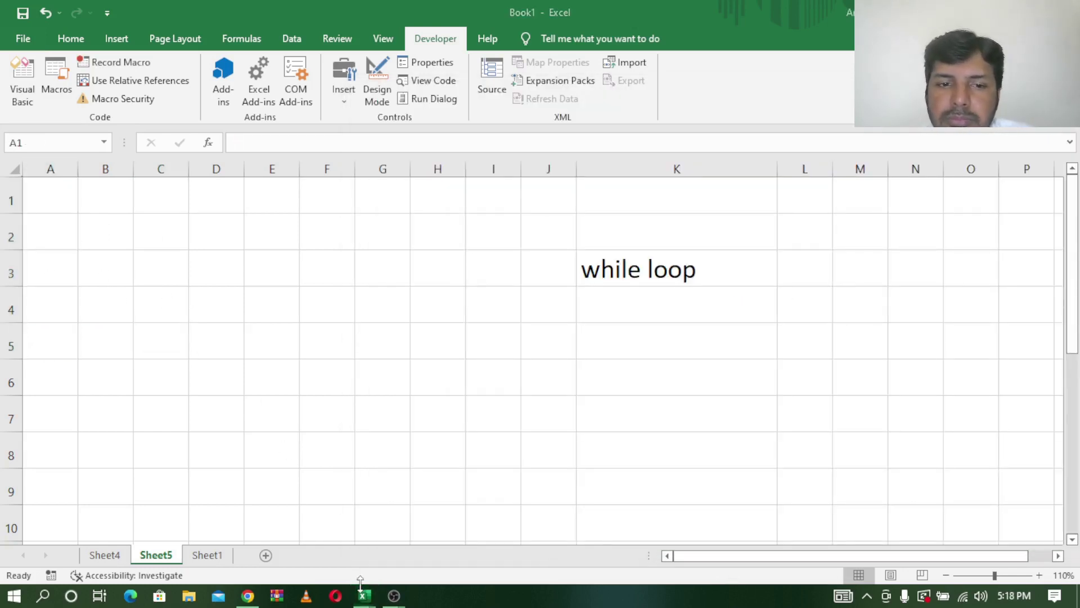
pyautogui.click(407, 486)
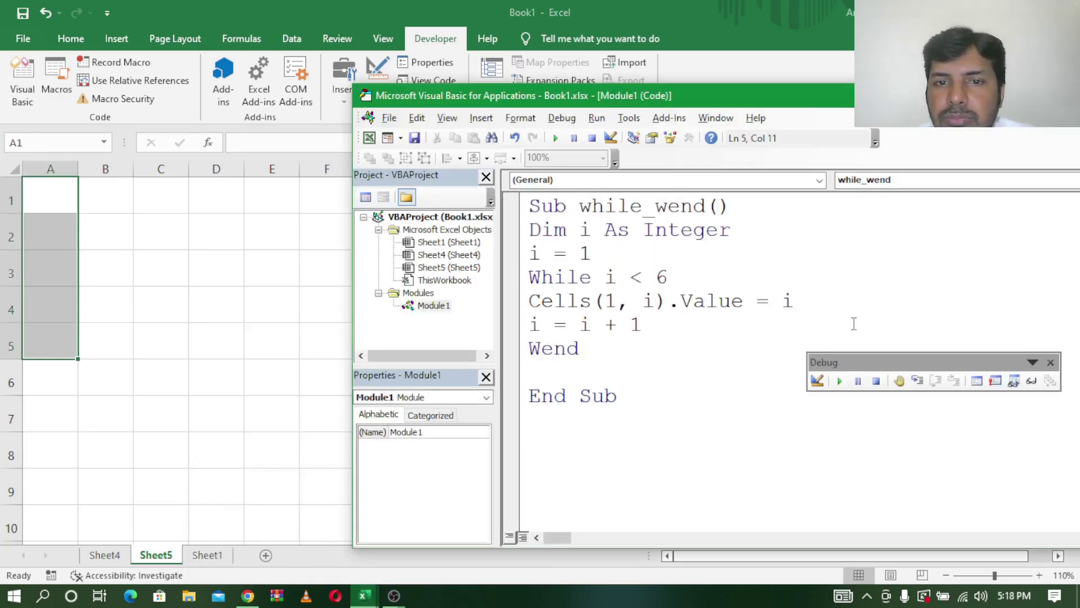
pyautogui.click(221, 301)
pyautogui.moveTo(363, 595)
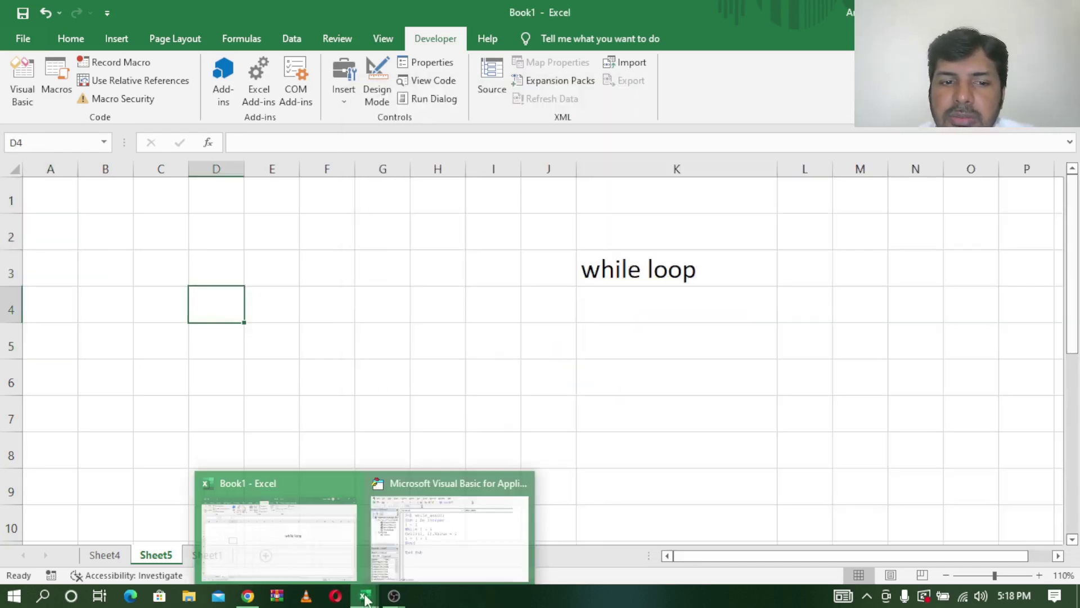
pyautogui.click(472, 520)
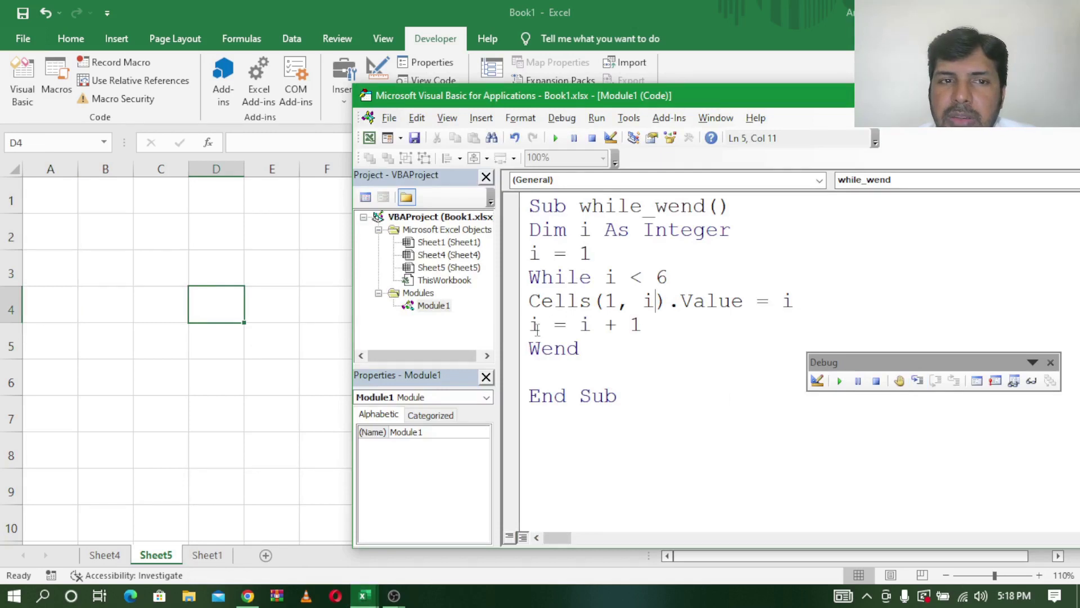
# Step: Step into the revised macro until its first loop pass writes 1 into A1
pyautogui.click(917, 380)
pyautogui.click(917, 381)
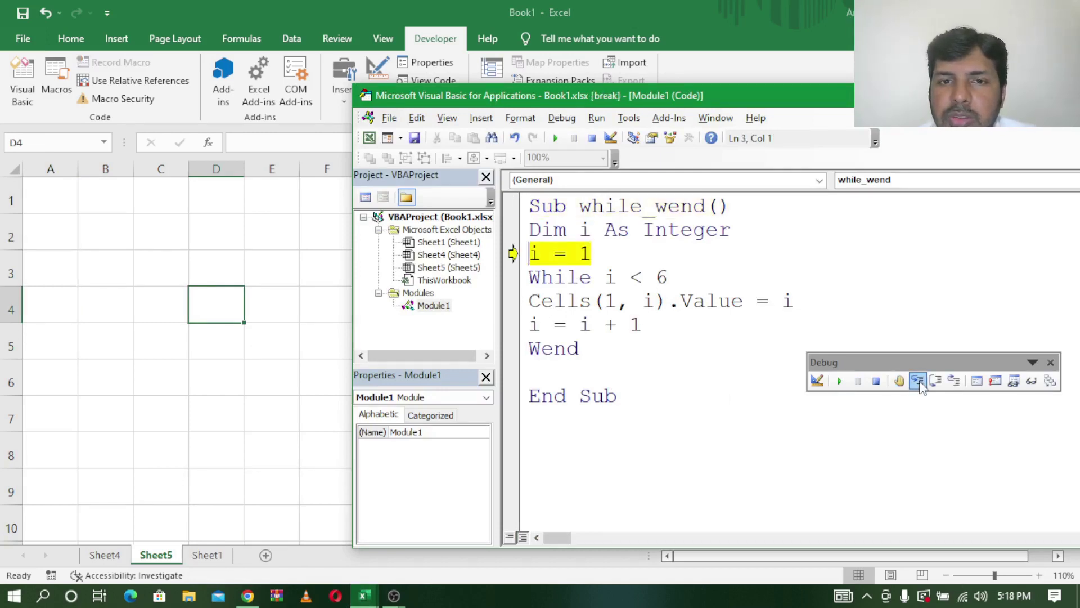
pyautogui.click(917, 380)
pyautogui.click(917, 381)
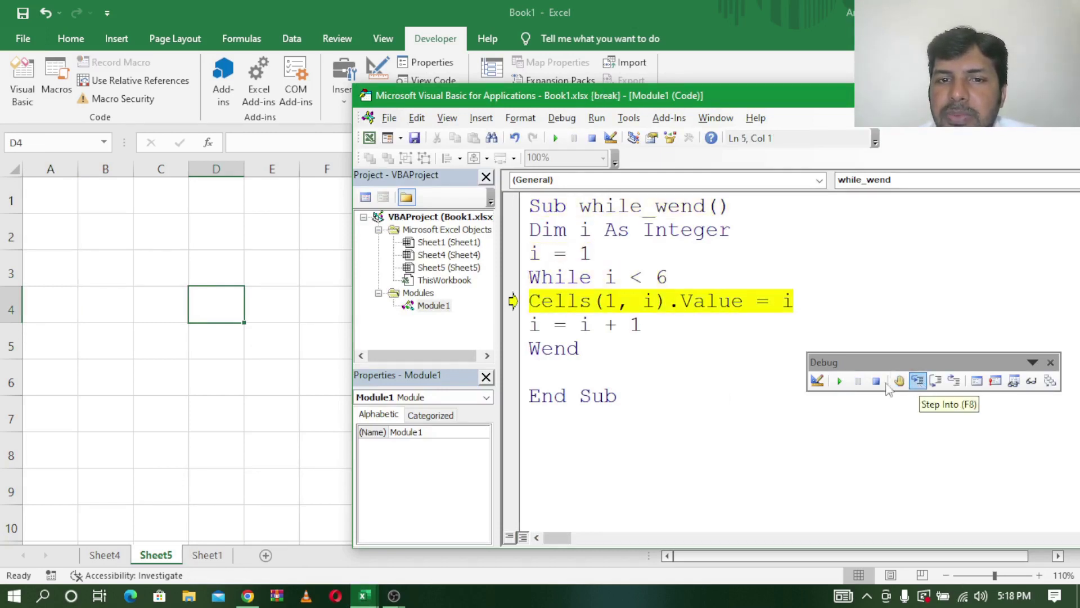
pyautogui.click(917, 381)
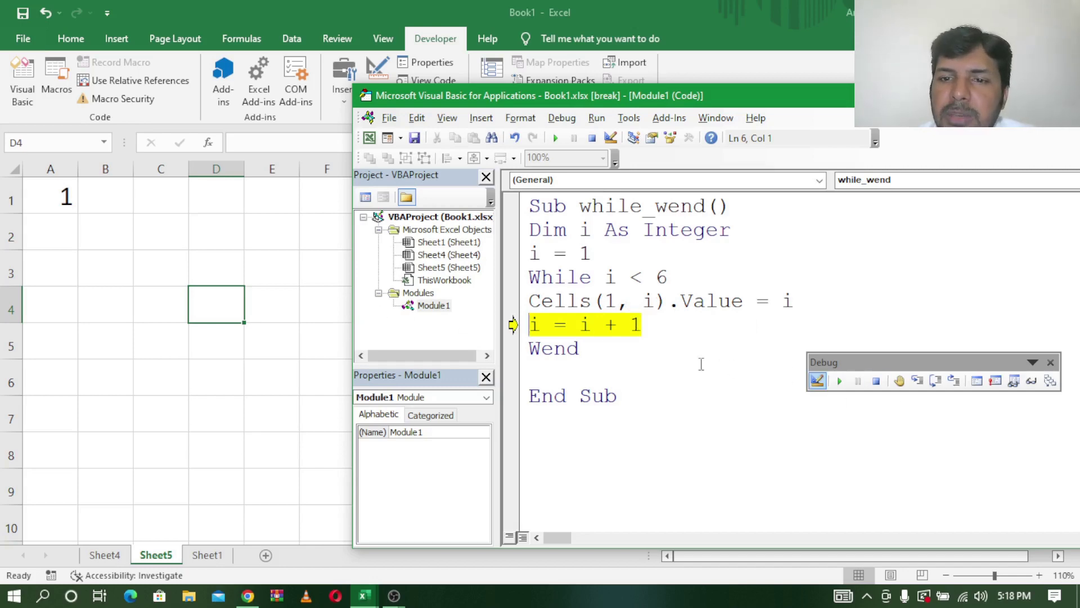
pyautogui.click(916, 381)
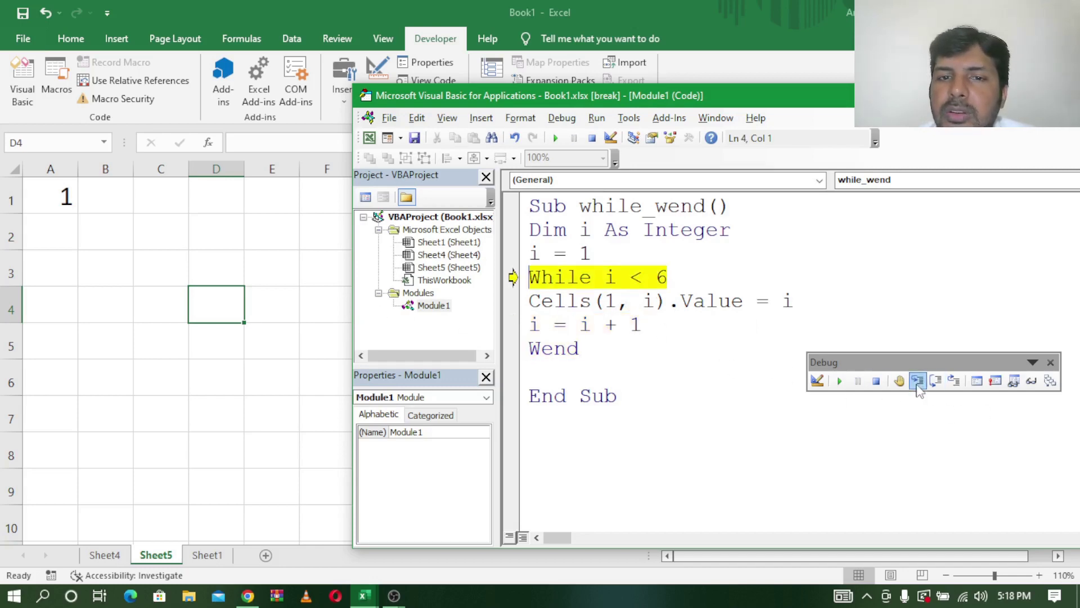
pyautogui.click(917, 381)
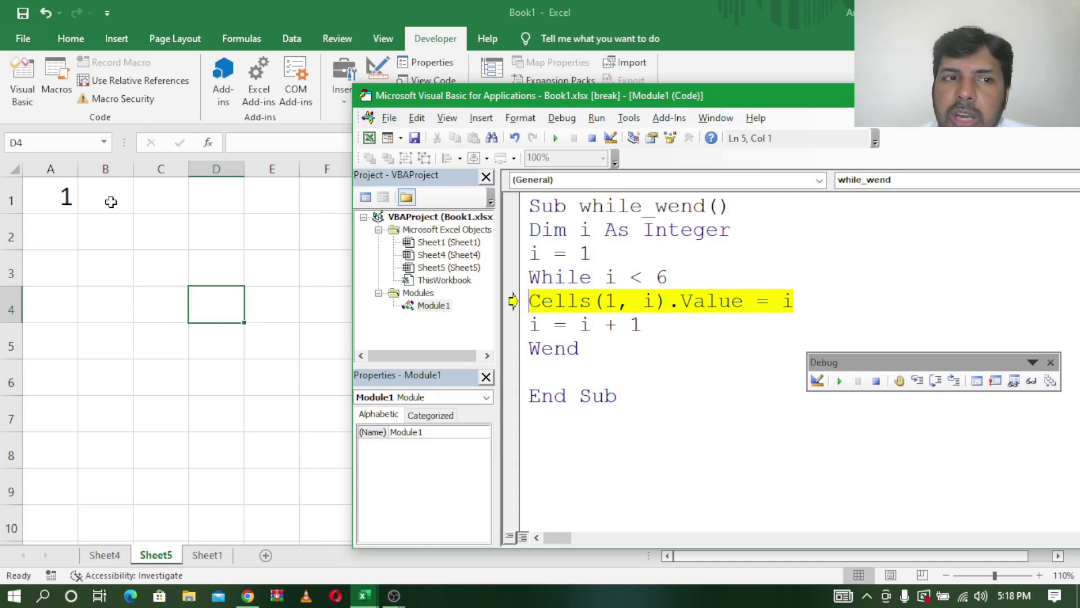
# Step: Keep stepping to fill B1 through E1 with 2 to 5 and reach End Sub
pyautogui.click(918, 381)
pyautogui.click(918, 381)
pyautogui.click(918, 381)
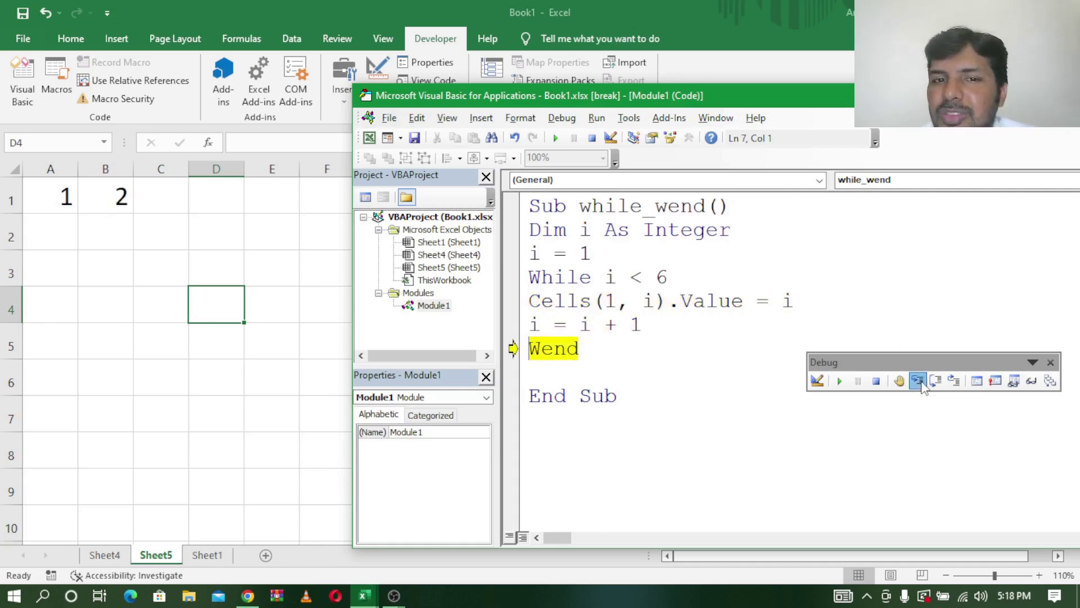
pyautogui.doubleClick(918, 380)
pyautogui.doubleClick(918, 380)
pyautogui.doubleClick(918, 380)
pyautogui.doubleClick(918, 381)
pyautogui.click(918, 381)
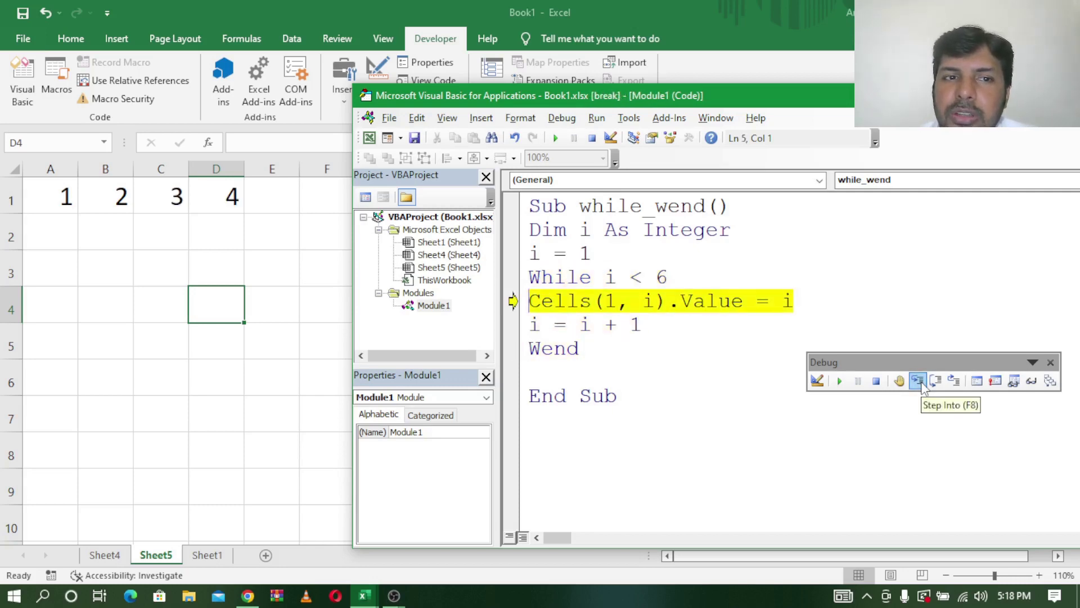
pyautogui.doubleClick(918, 381)
pyautogui.click(918, 381)
pyautogui.click(918, 381)
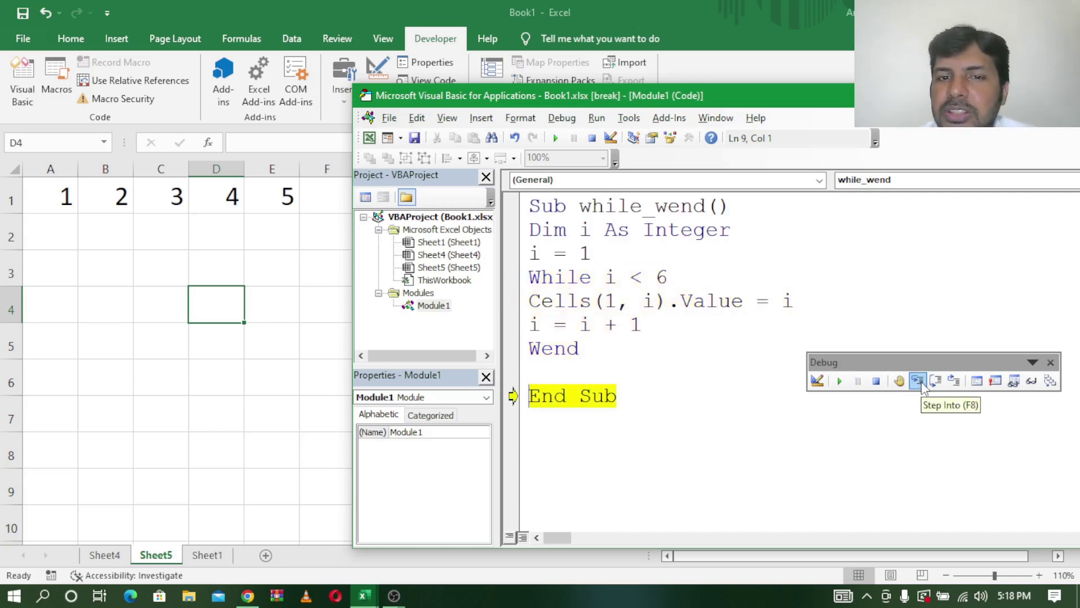
pyautogui.click(918, 380)
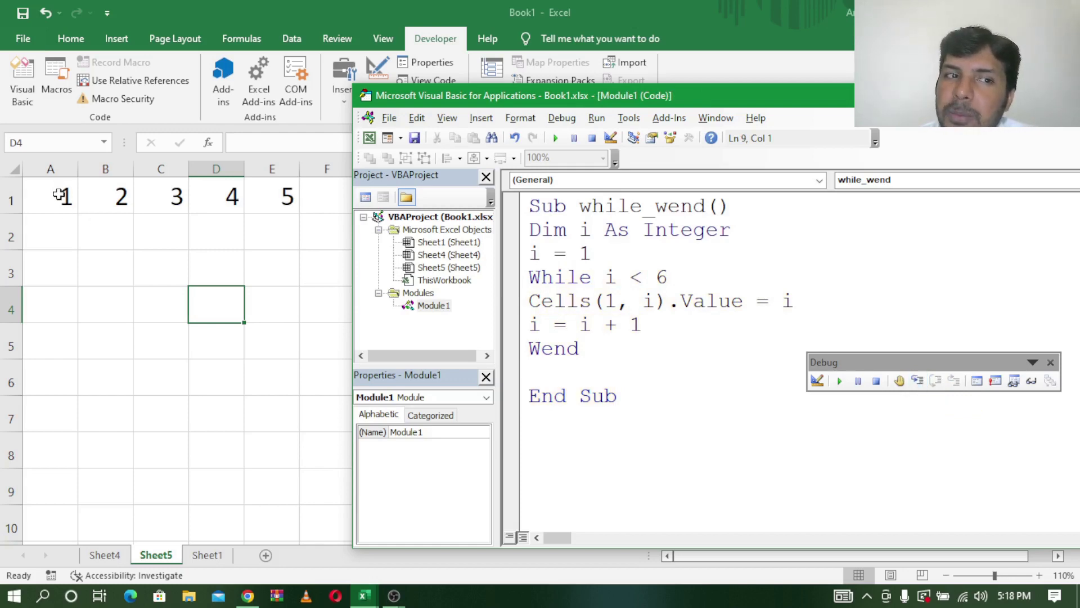
# Step: Clear A1:E5 and change the loop line from Cells(1, i) to Cells(i, i)
pyautogui.moveTo(59, 194); pyautogui.dragTo(284, 353)
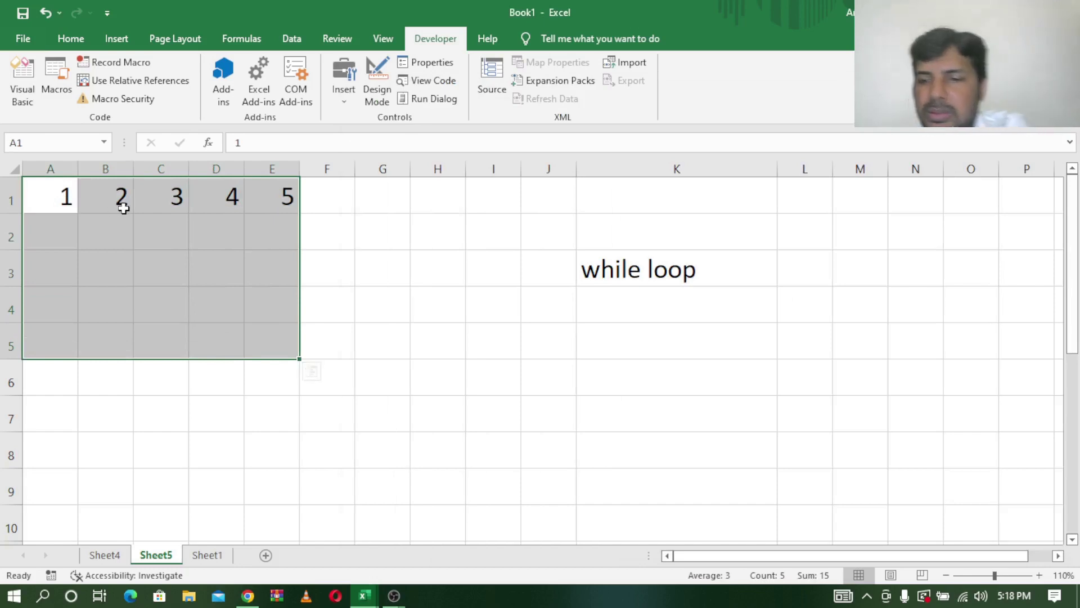
pyautogui.press('Delete')
pyautogui.moveTo(363, 595)
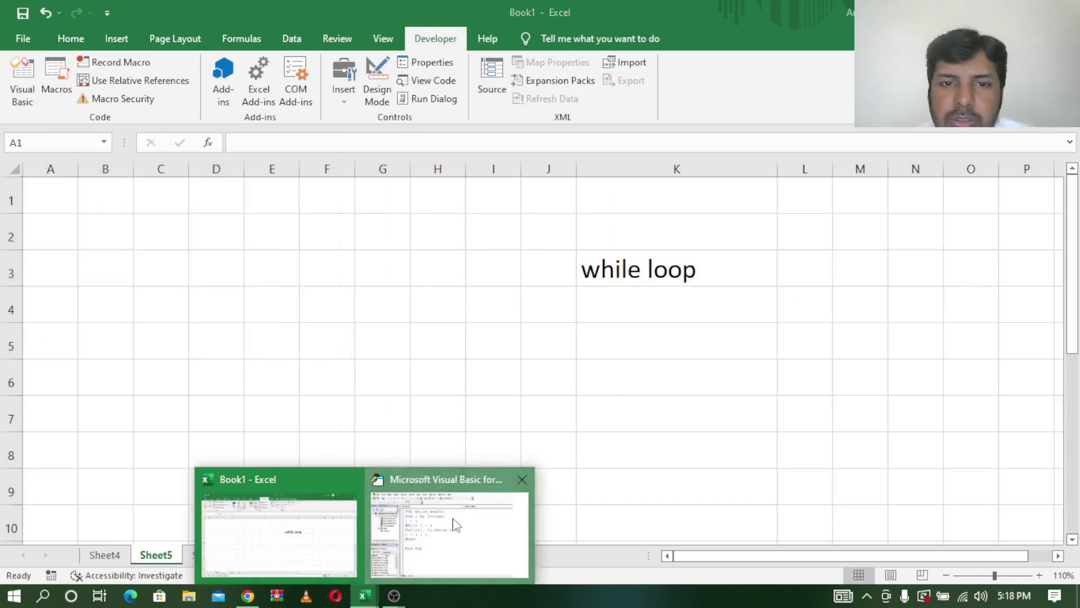
pyautogui.click(456, 523)
pyautogui.press('BackSpace')
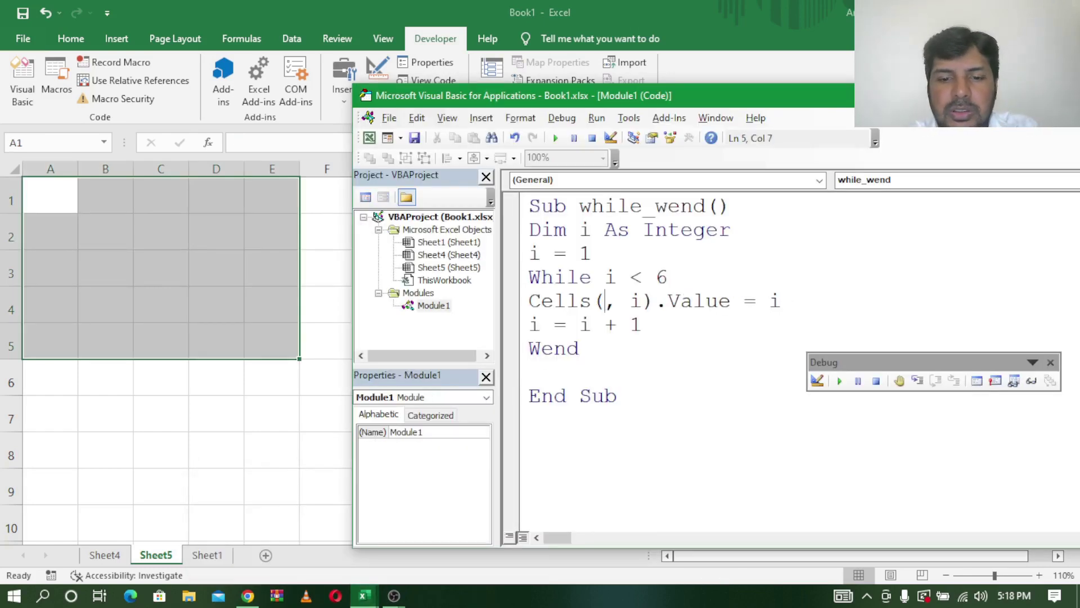
pyautogui.write('i')
pyautogui.hotkey('alt', 'F11')
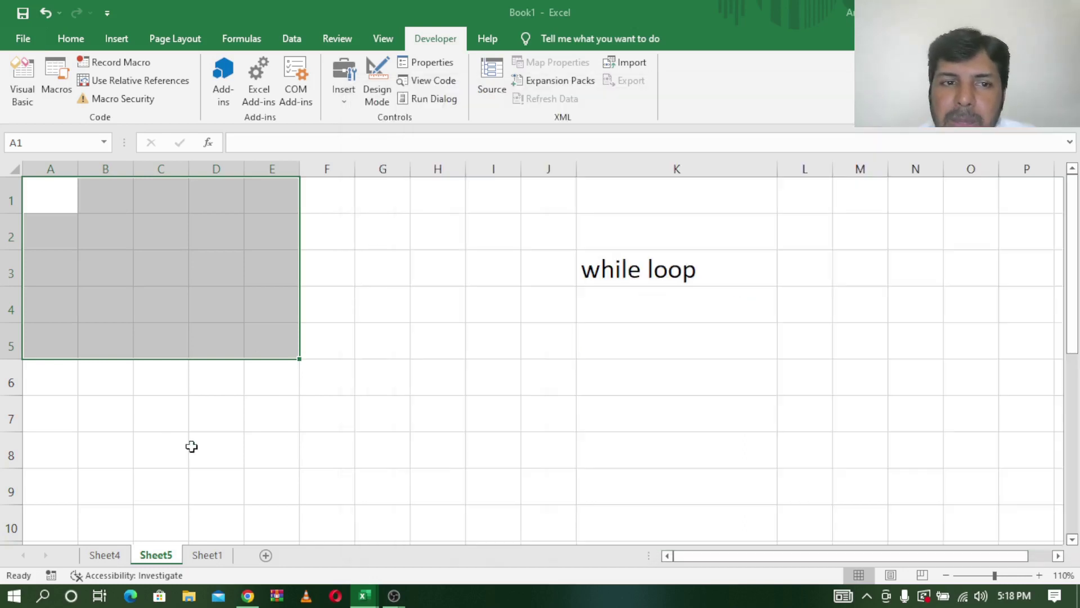
pyautogui.click(163, 454)
pyautogui.moveTo(363, 595)
pyautogui.click(394, 562)
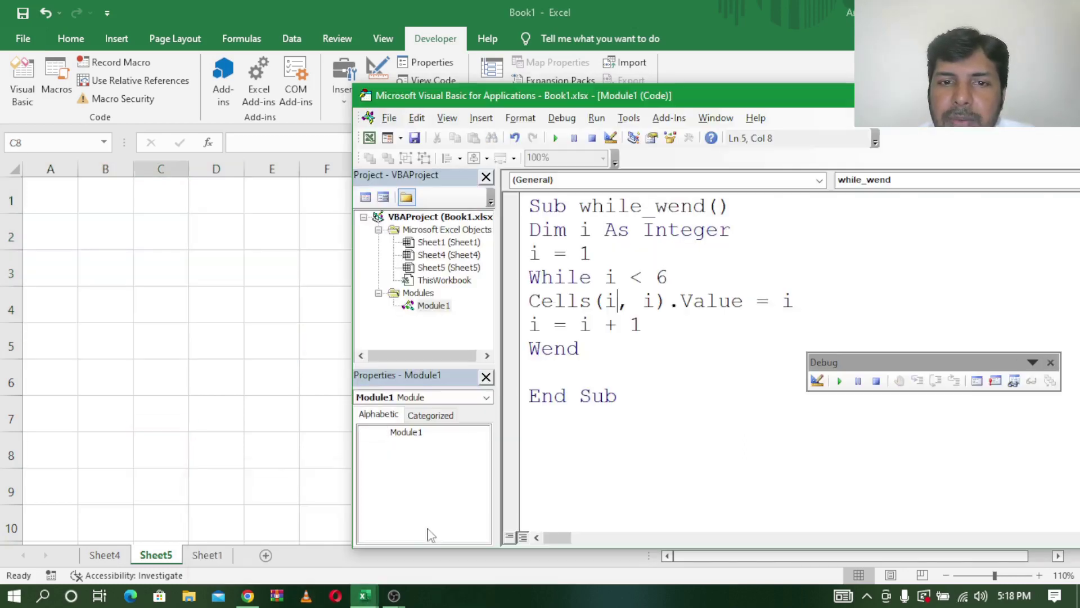
# Step: Step the Cells(i, i) macro through its first pass, writing 1 into A1
pyautogui.click(918, 381)
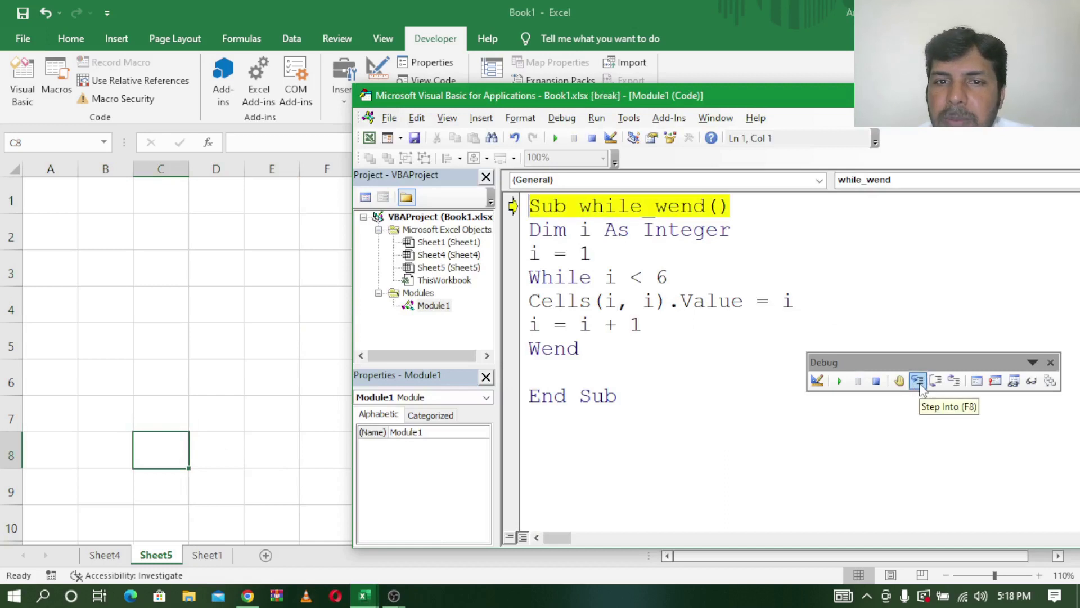
pyautogui.click(918, 380)
pyautogui.click(917, 381)
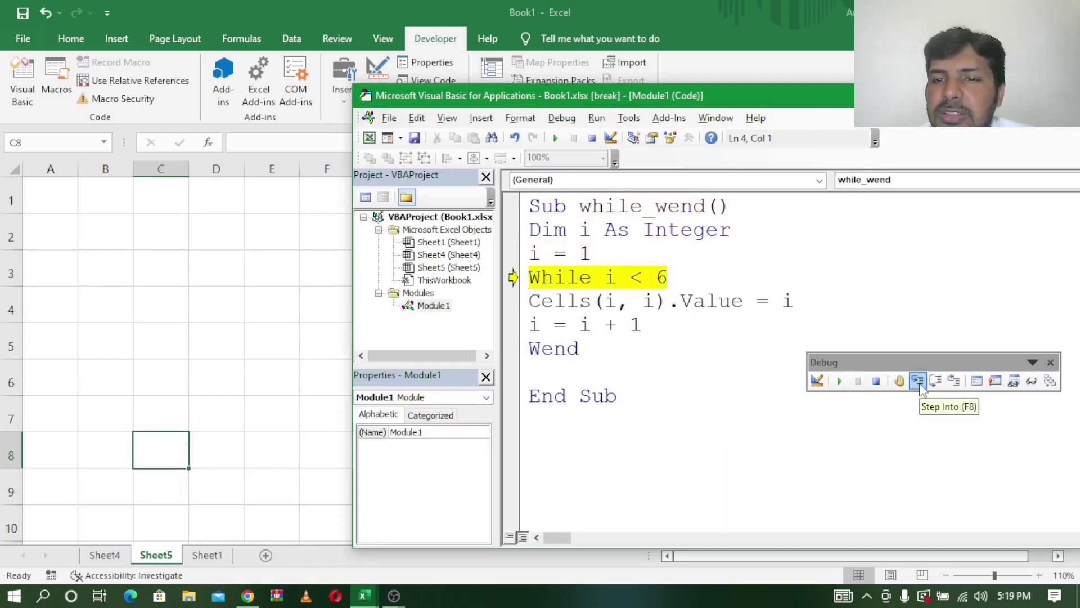
pyautogui.click(918, 383)
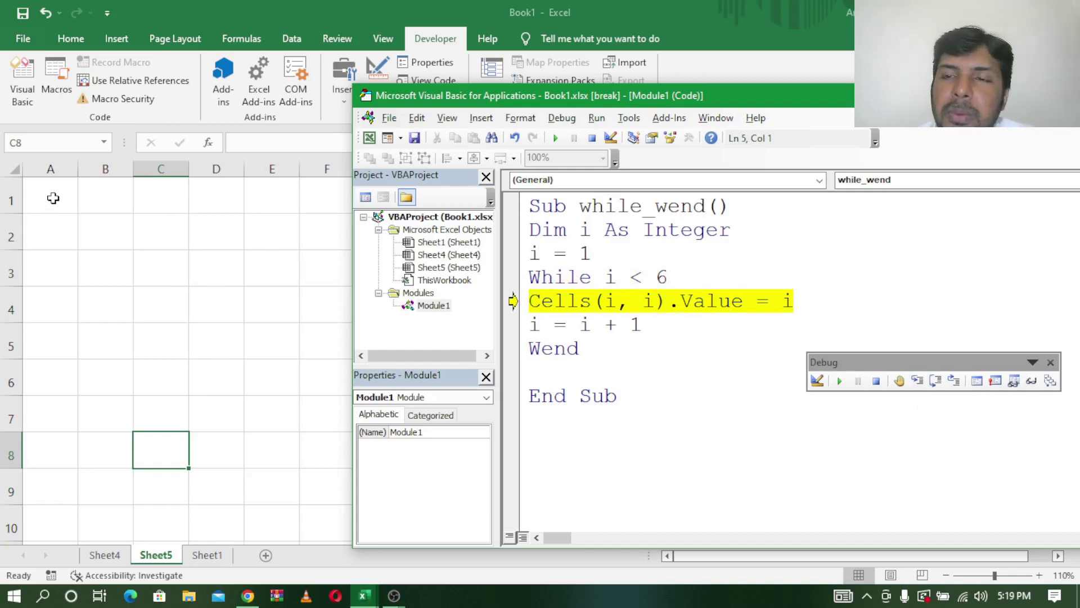
pyautogui.click(917, 381)
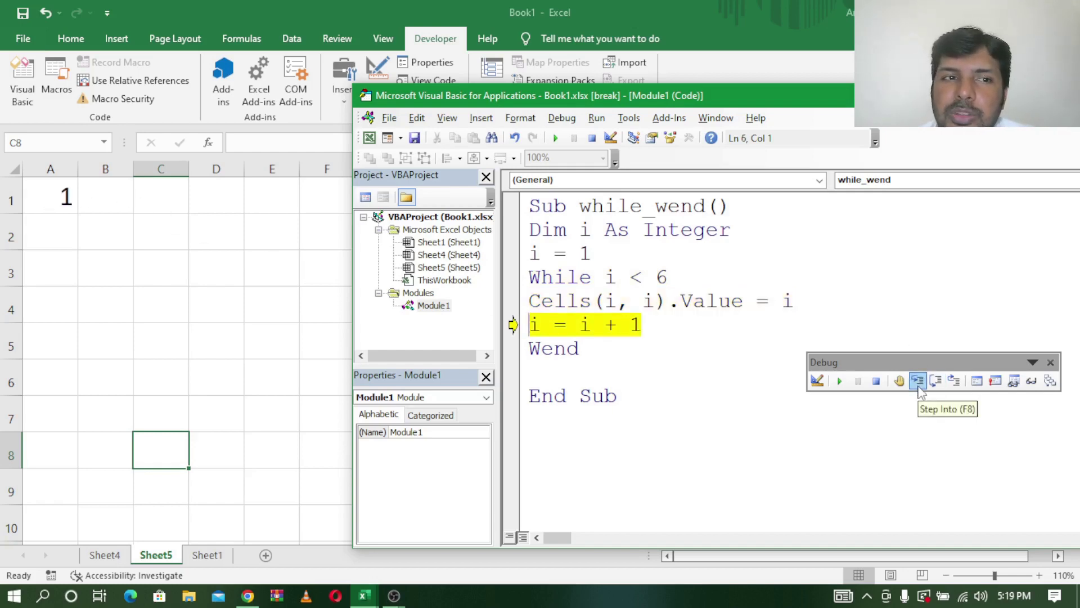
pyautogui.click(918, 381)
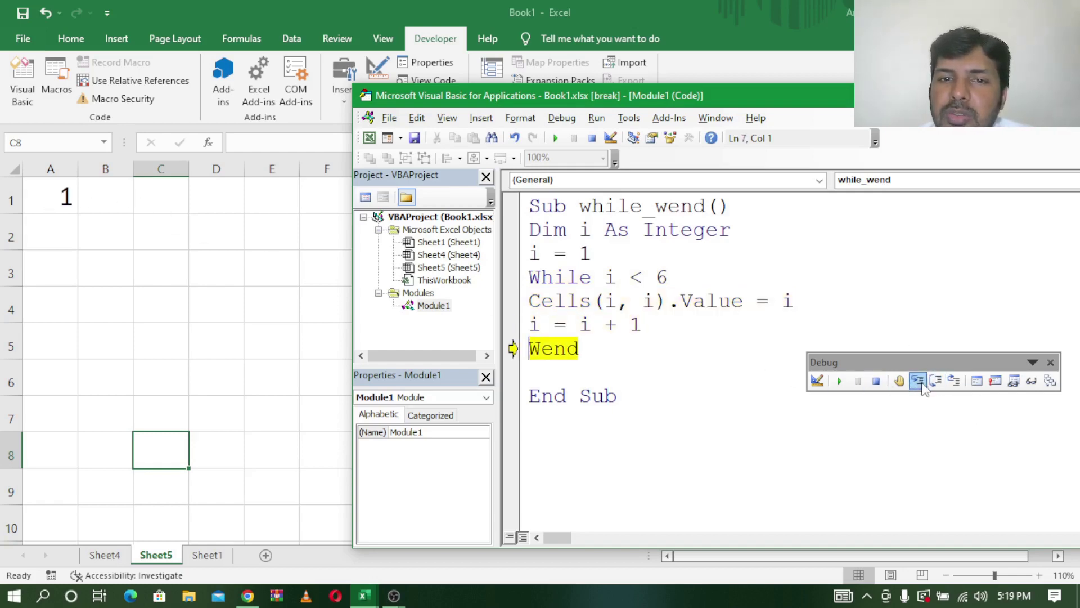
pyautogui.click(918, 380)
pyautogui.click(918, 381)
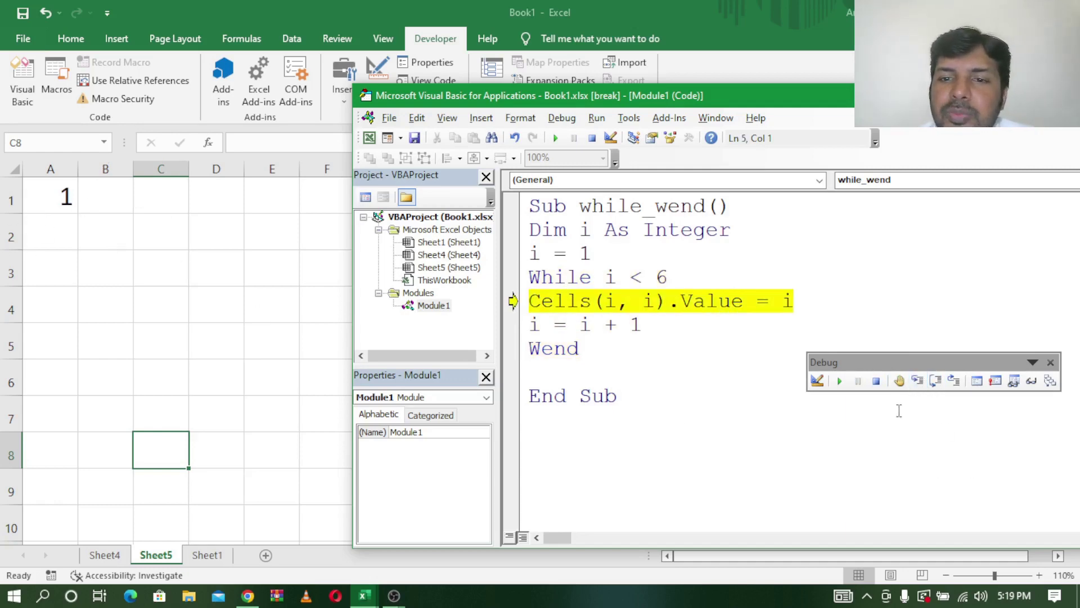
# Step: Continue stepping to place 2, 3, 4, 5 in B2, C3, D4, E5 and finish
pyautogui.click(917, 381)
pyautogui.click(917, 380)
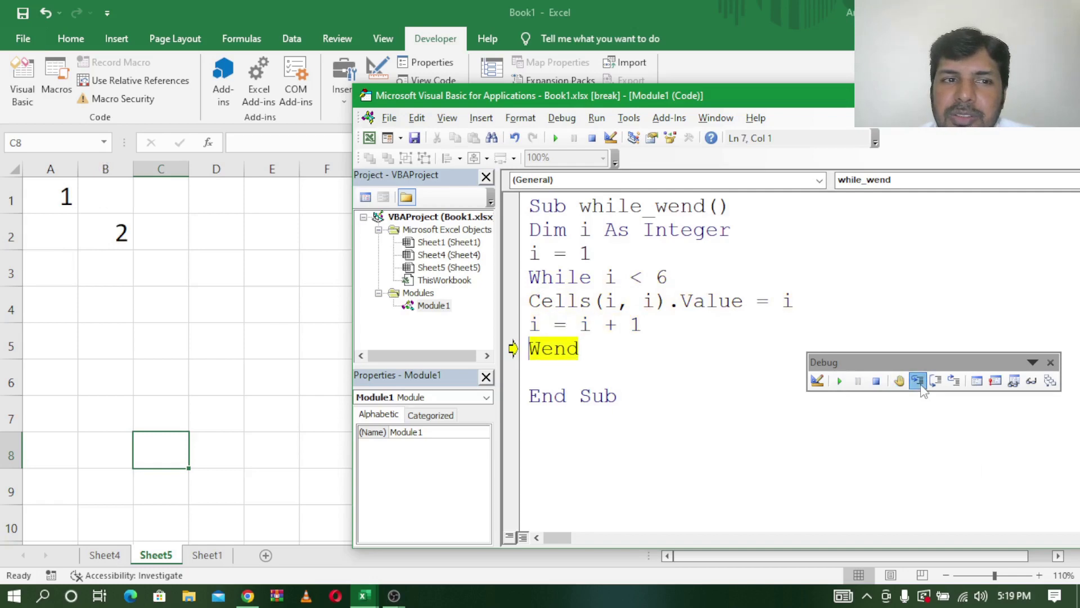
pyautogui.doubleClick(918, 380)
pyautogui.doubleClick(917, 381)
pyautogui.doubleClick(917, 381)
pyautogui.doubleClick(918, 381)
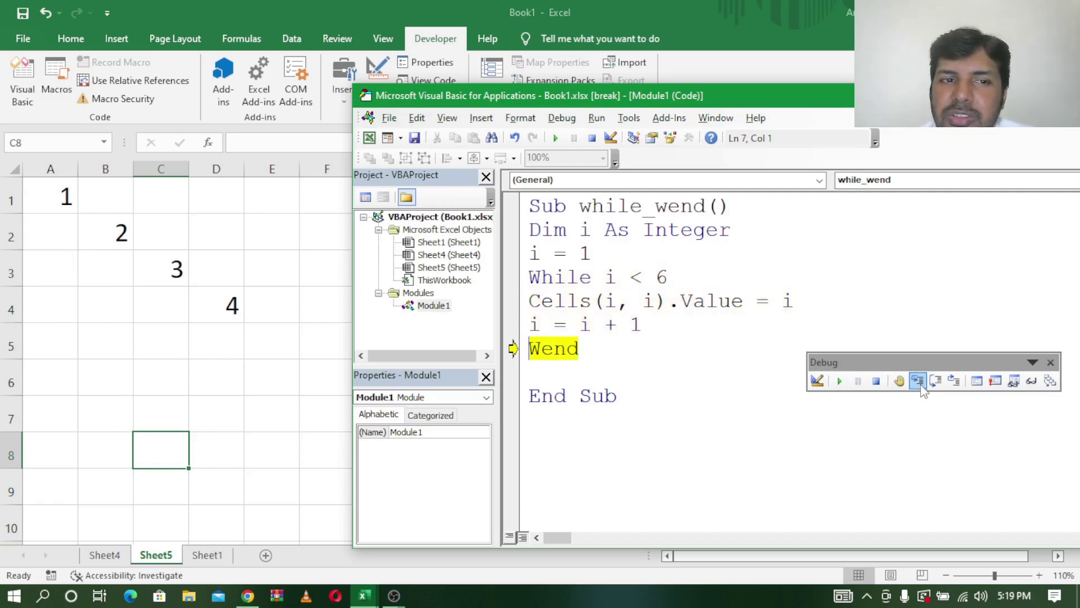
pyautogui.doubleClick(921, 388)
pyautogui.doubleClick(922, 388)
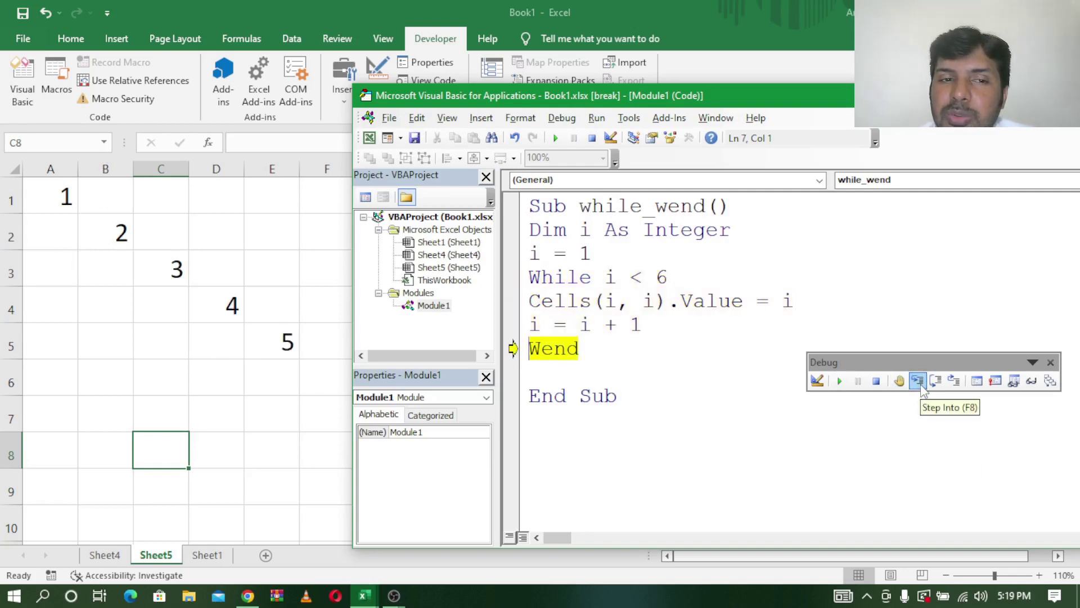
pyautogui.click(917, 381)
pyautogui.click(917, 380)
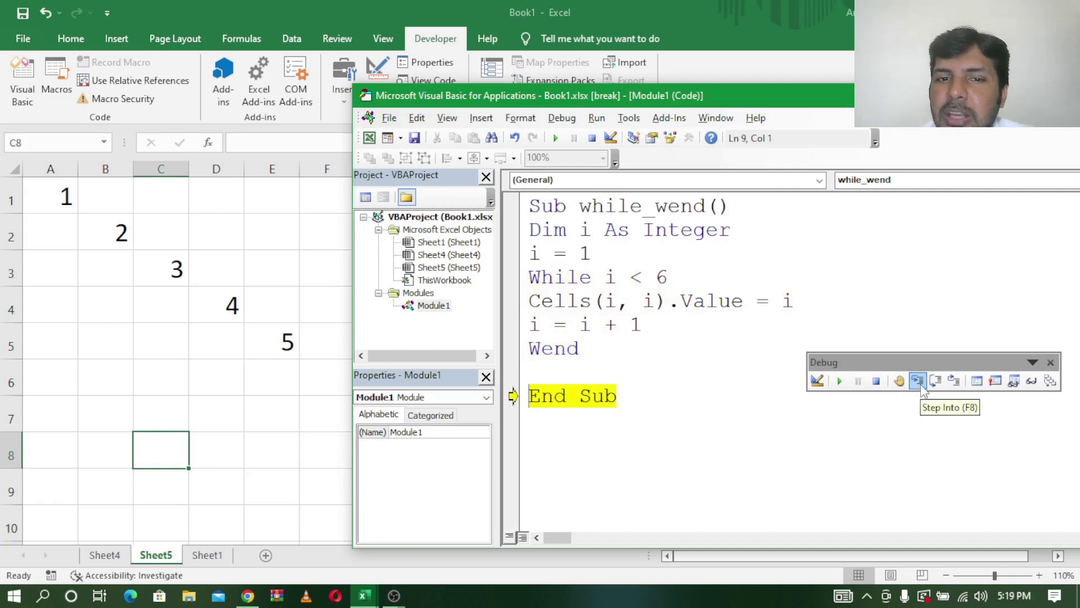
pyautogui.click(917, 381)
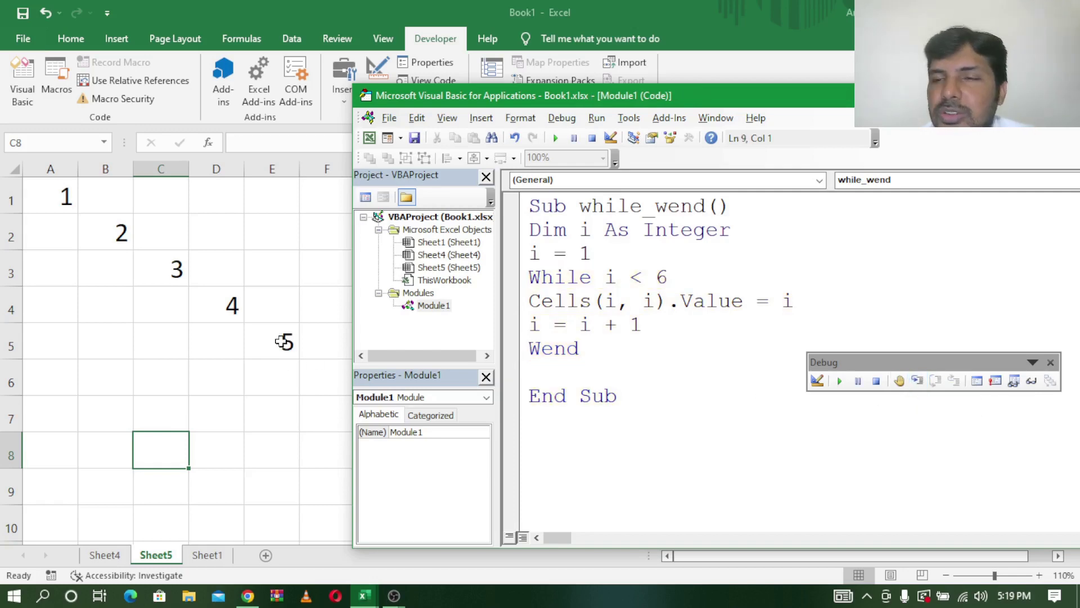
# Step: Clear the diagonal numbers from A1:E5 and return to the macro code
pyautogui.click(176, 313)
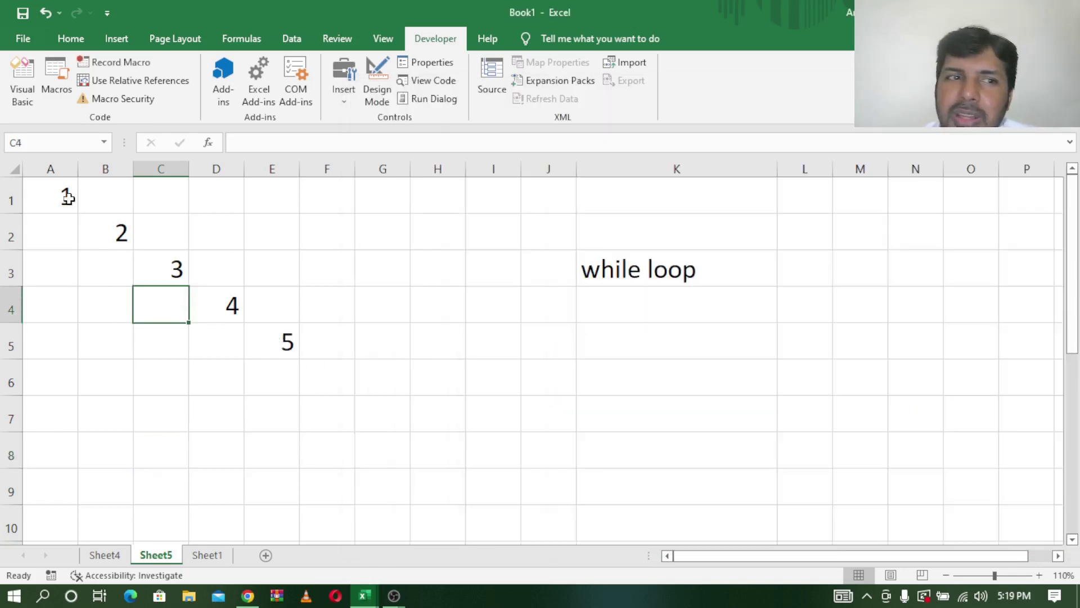
pyautogui.moveTo(67, 193); pyautogui.dragTo(285, 340)
pyautogui.press('Delete')
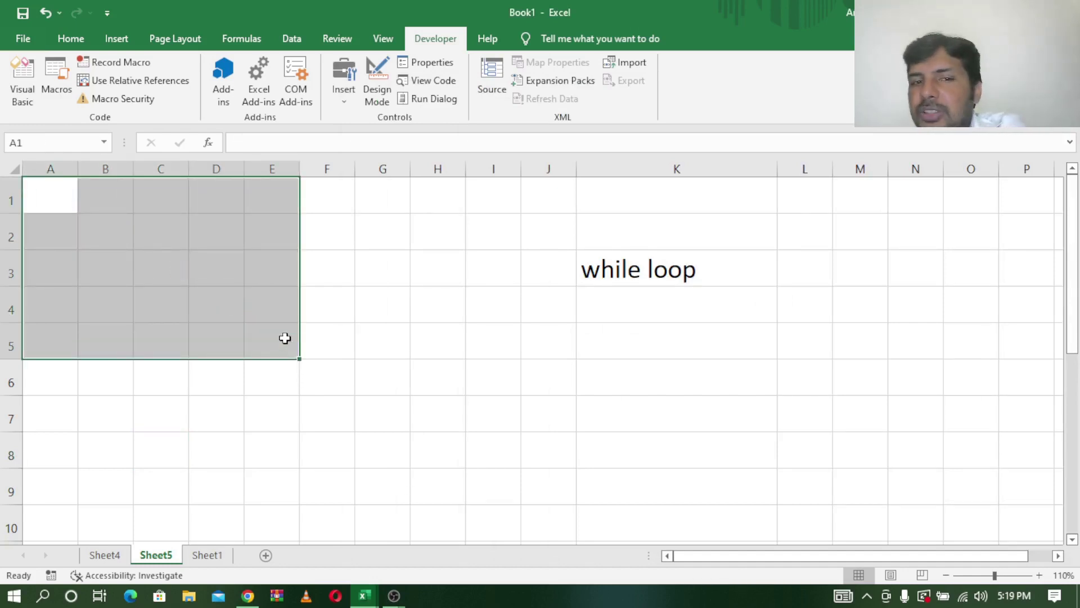
pyautogui.moveTo(363, 596)
pyautogui.click(455, 499)
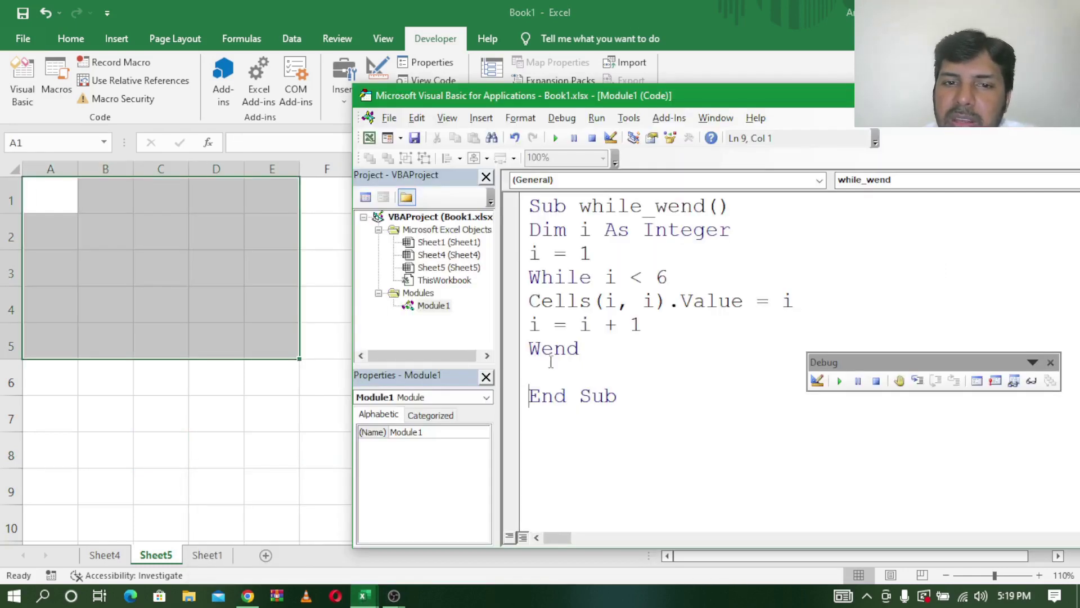
pyautogui.click(314, 297)
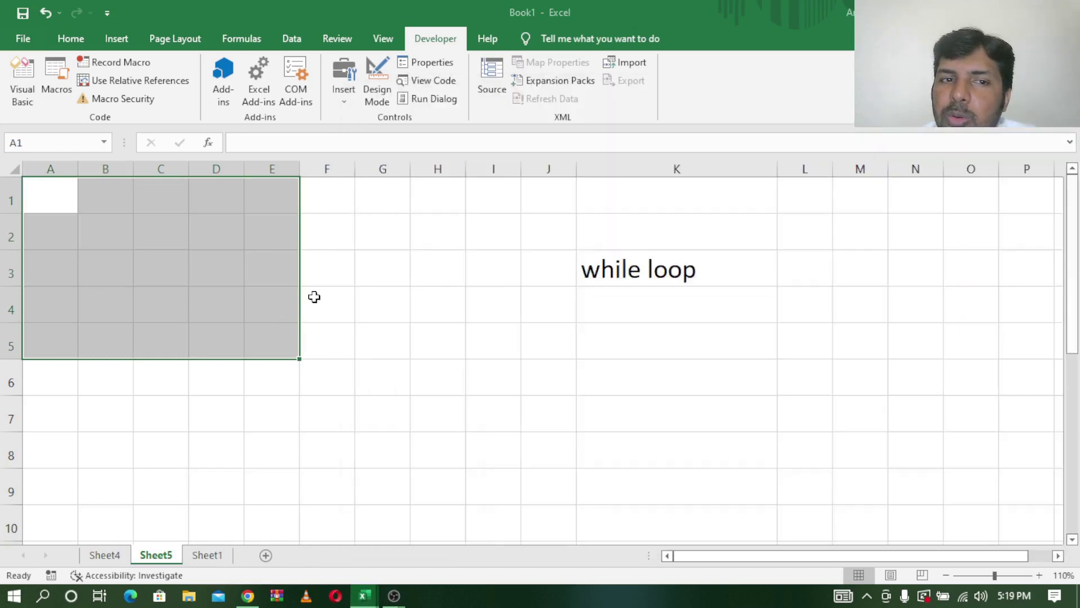
pyautogui.moveTo(363, 595)
pyautogui.click(442, 534)
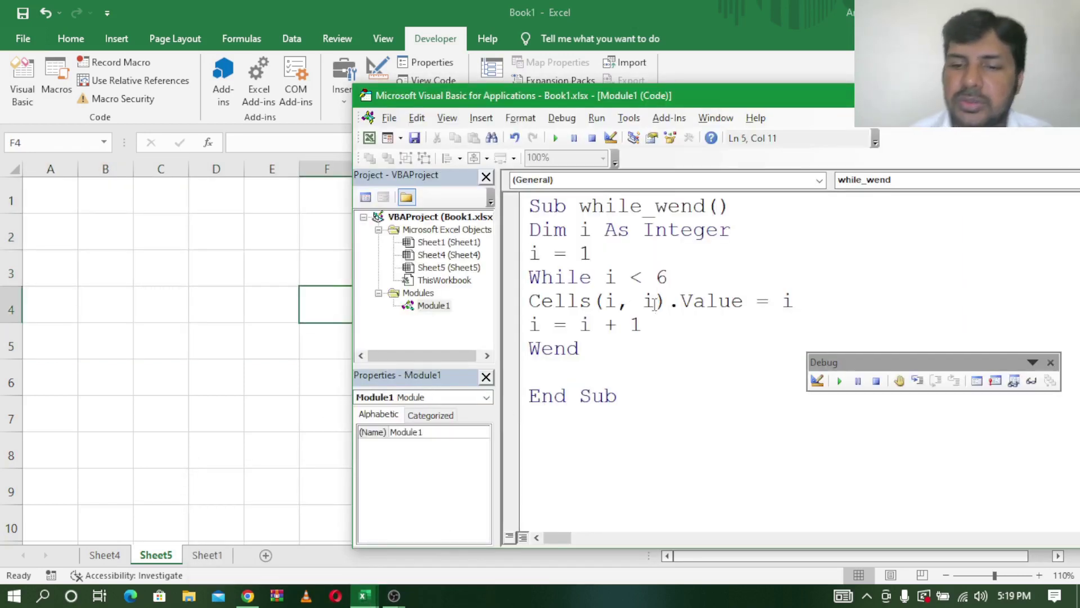
# Step: Change Cells(i, i) to Cells(i, 1) and the loop limit from 6 to 11
pyautogui.press('BackSpace')
pyautogui.write('1')
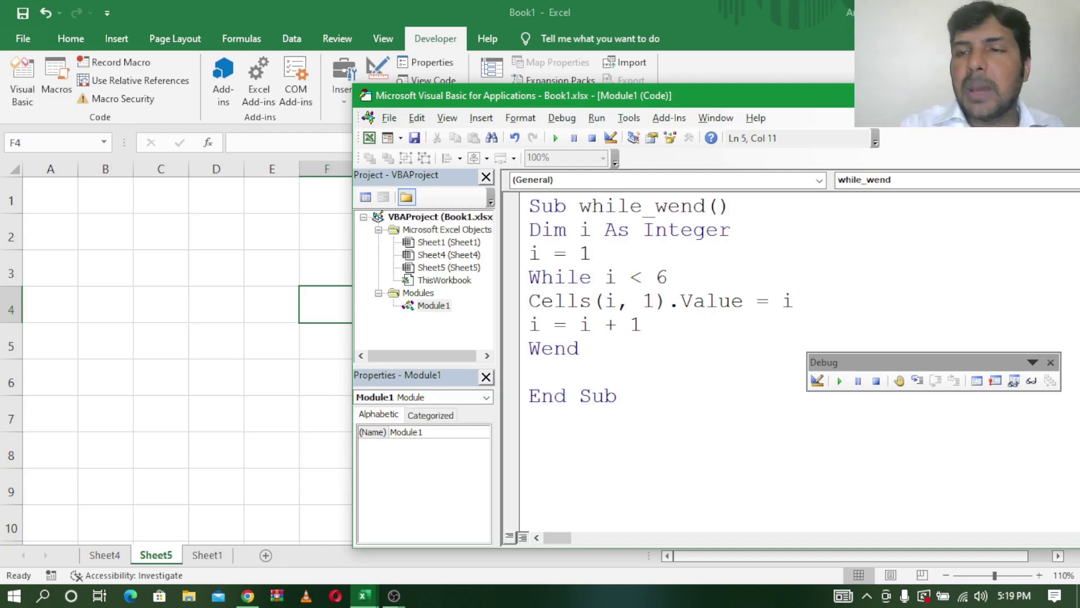
pyautogui.click(667, 278)
pyautogui.press('BackSpace')
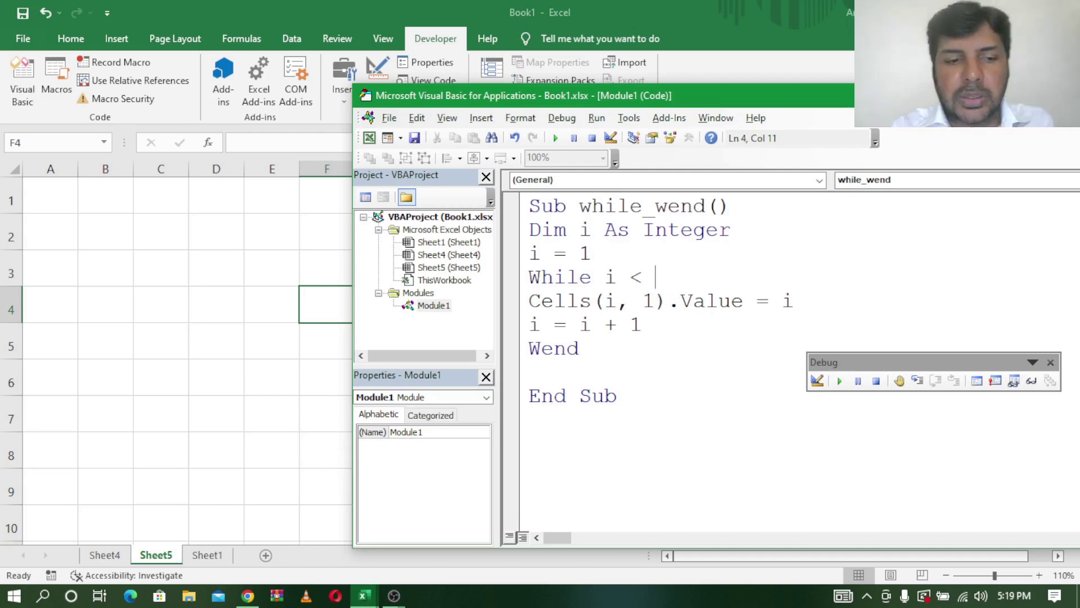
pyautogui.write('11')
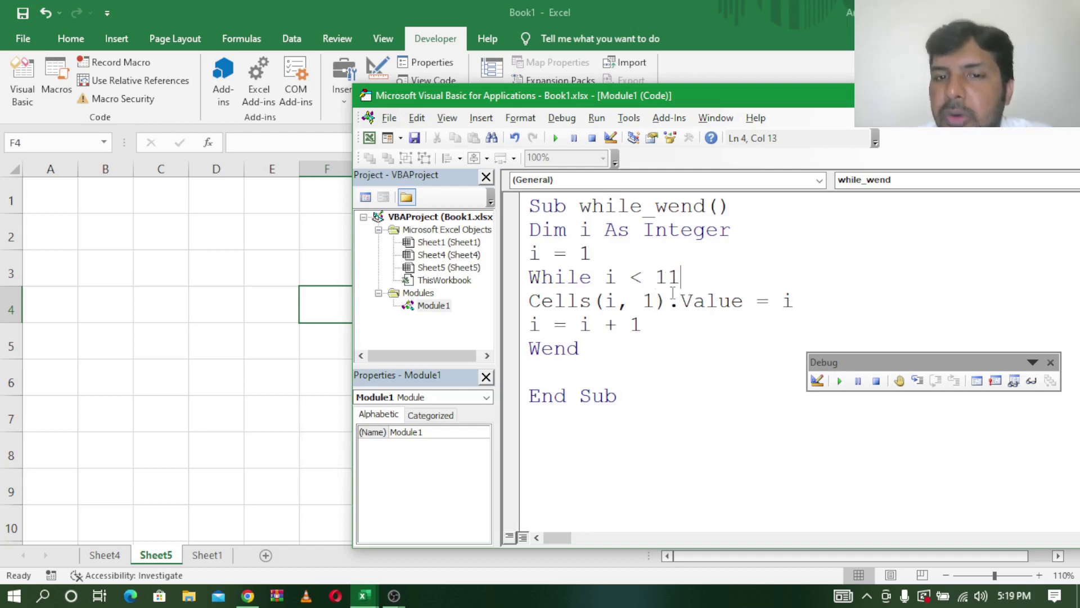
# Step: Run the macro with Run Sub and check that A1:A10 show 1 to 10
pyautogui.click(839, 381)
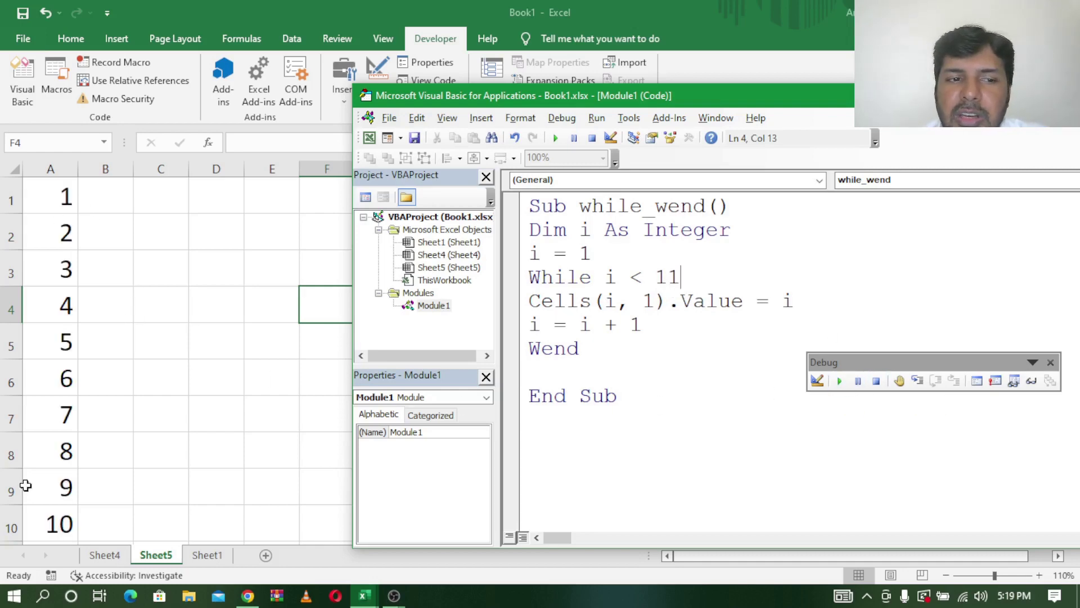
pyautogui.click(159, 366)
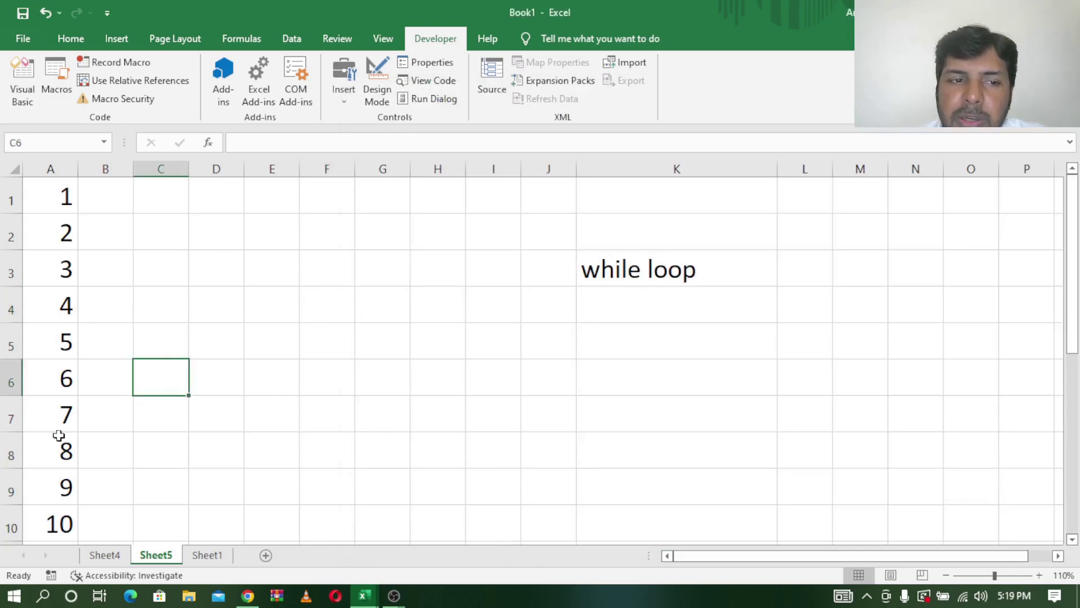
pyautogui.click(1071, 539)
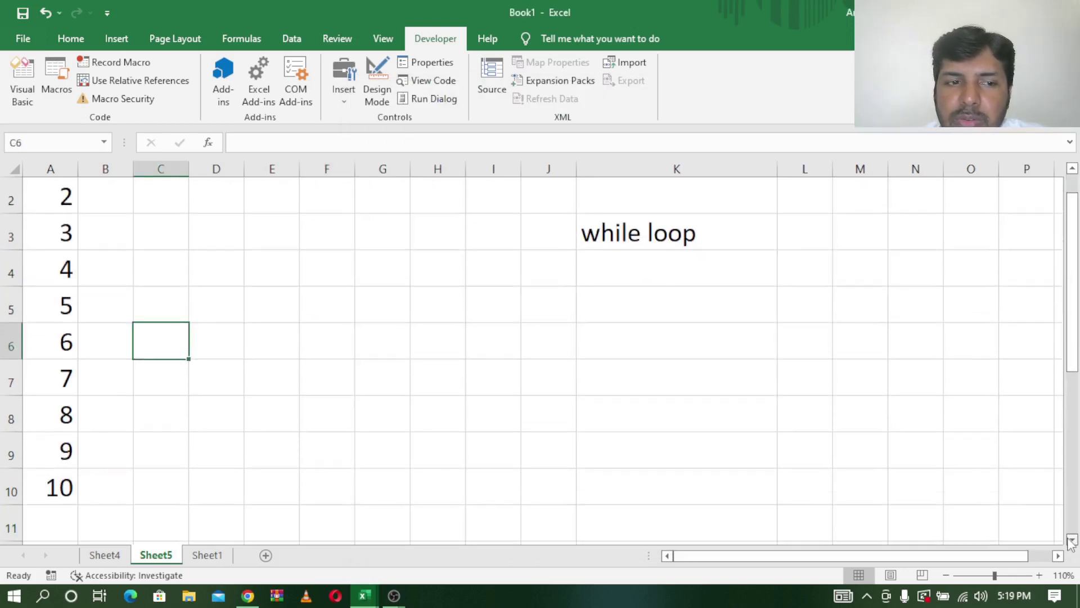
pyautogui.moveTo(1072, 303); pyautogui.dragTo(1073, 289)
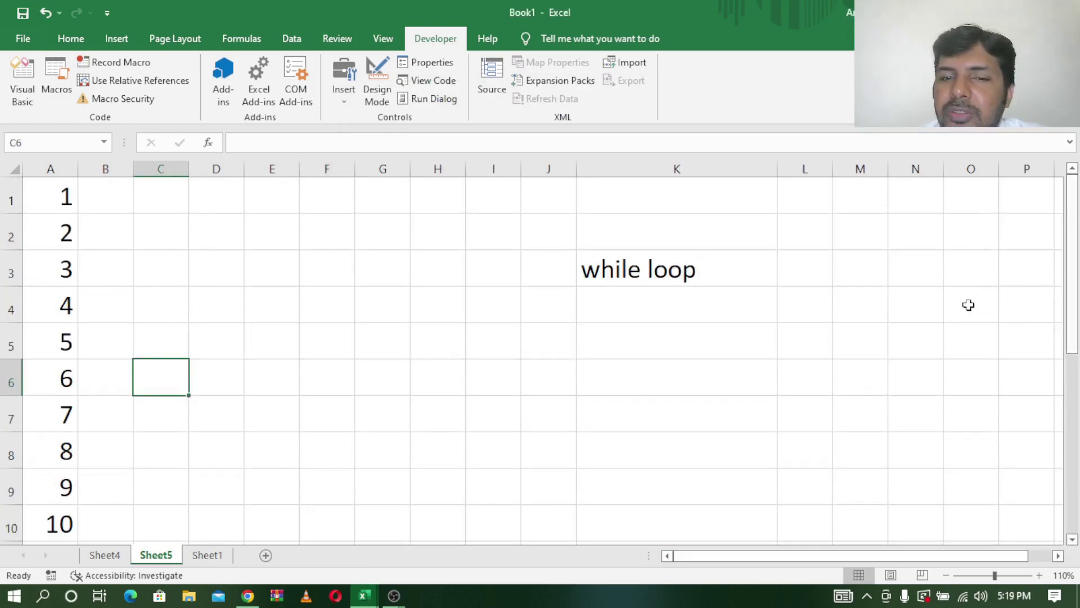
pyautogui.click(365, 595)
pyautogui.click(453, 527)
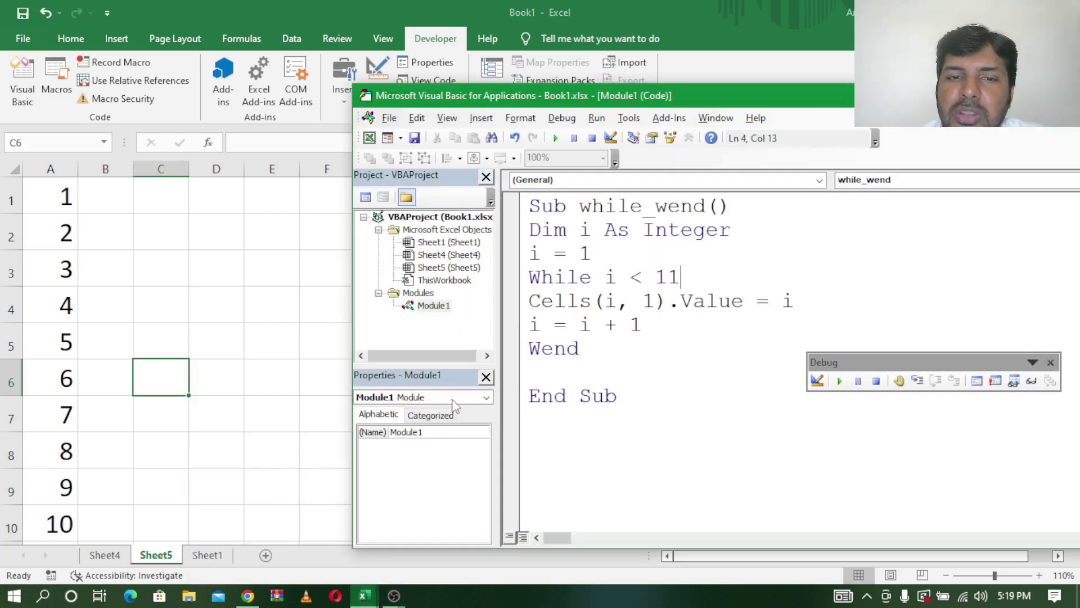
# Step: Change Cells(i, 1) to Cells(i, 2) and i = i + 1 to i = i + 2, then run it
pyautogui.doubleClick(617, 277)
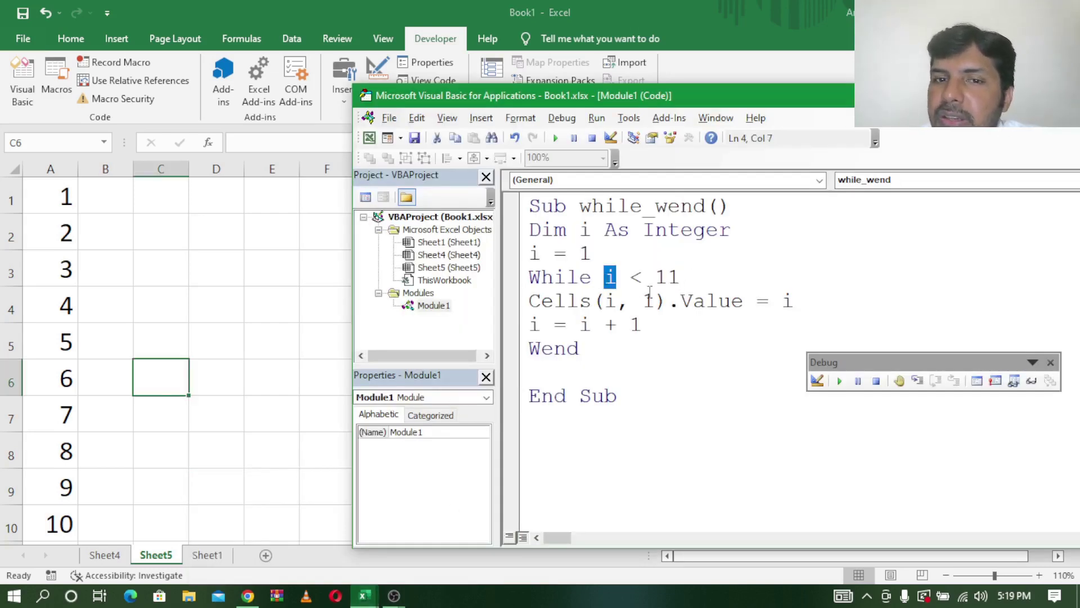
pyautogui.click(665, 352)
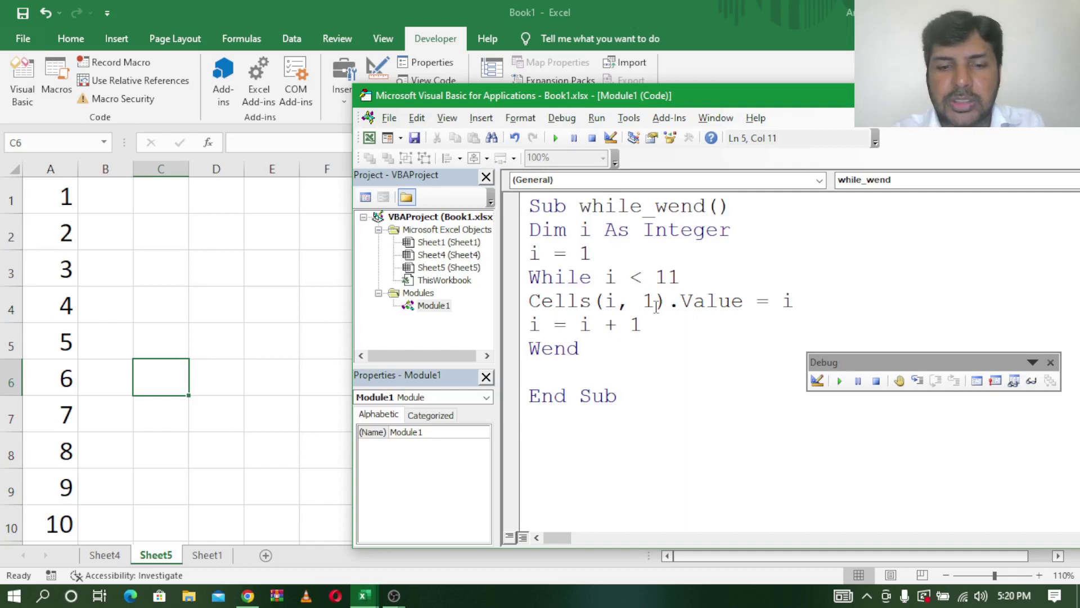
pyautogui.press('BackSpace')
pyautogui.write('2')
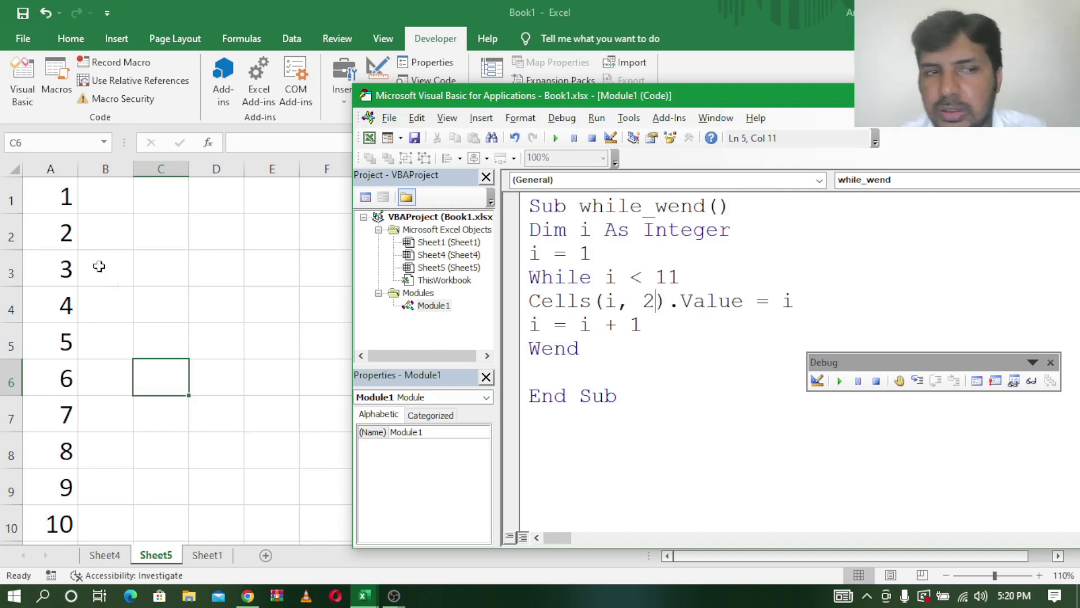
pyautogui.click(645, 324)
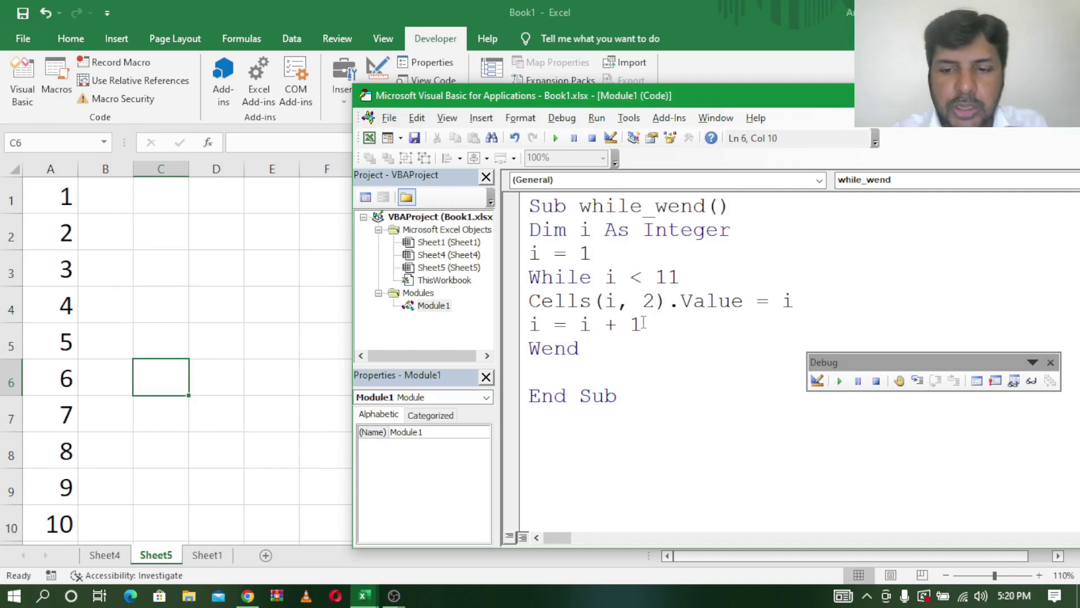
pyautogui.press('BackSpace')
pyautogui.write('2')
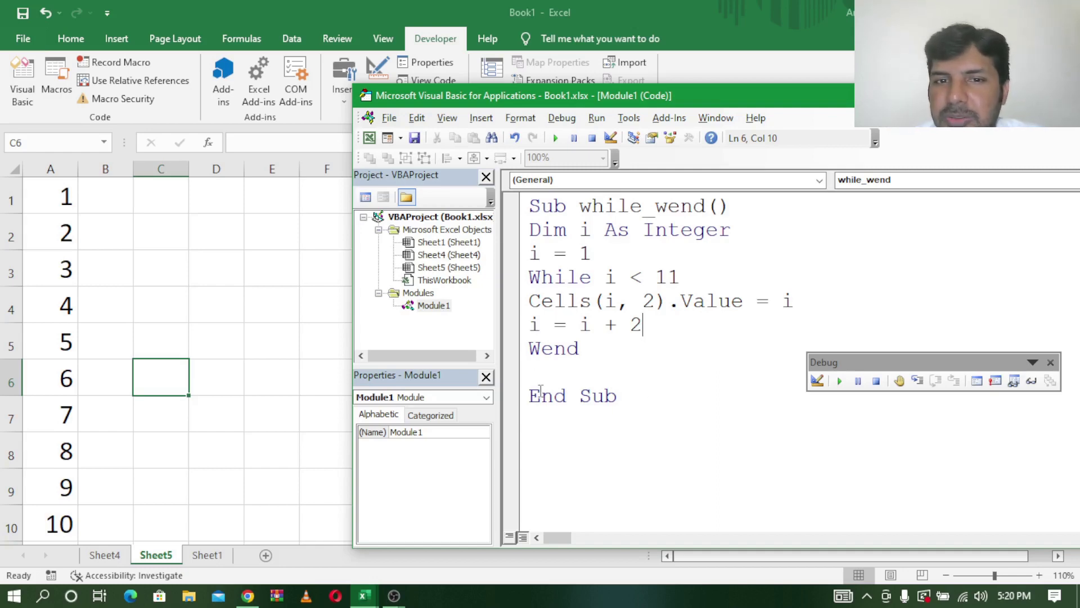
pyautogui.click(839, 380)
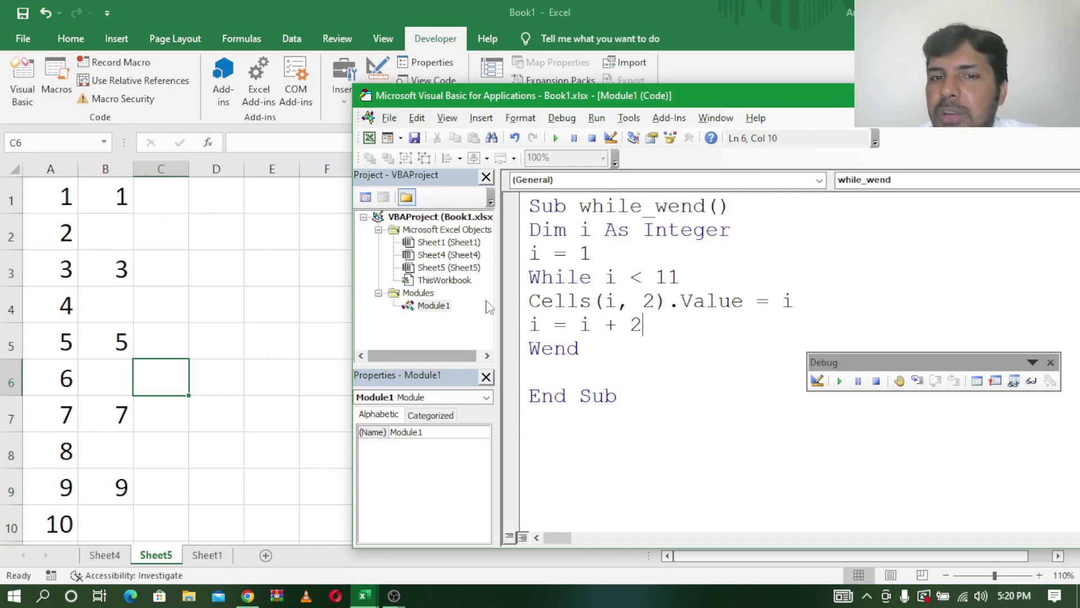
# Step: Set the start value to i = 2 and the target column to Cells(i, 3)
pyautogui.click(591, 253)
pyautogui.press('BackSpace')
pyautogui.write('2')
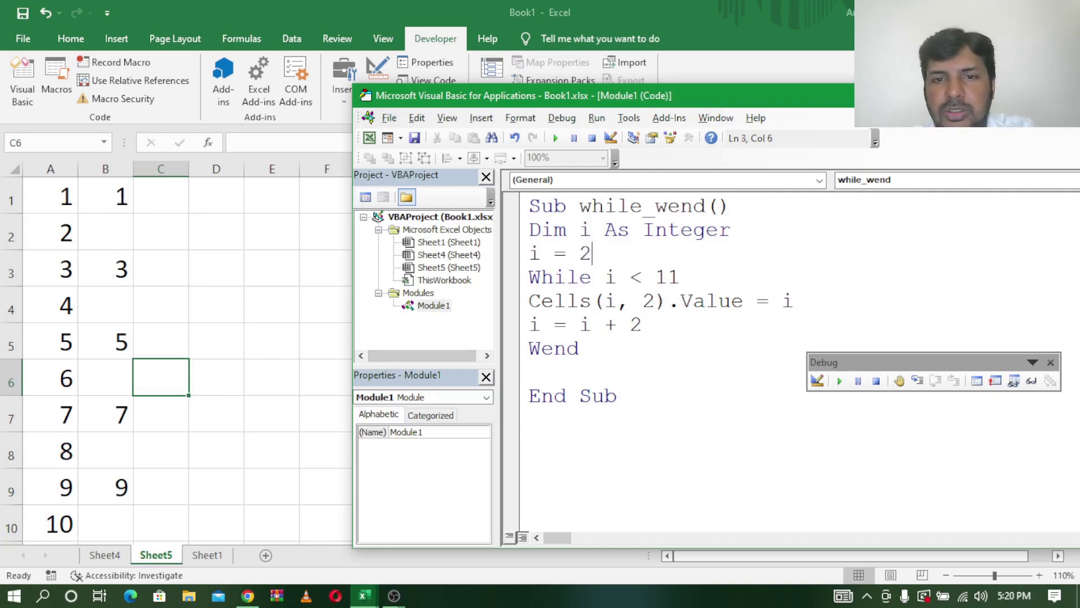
pyautogui.press('BackSpace')
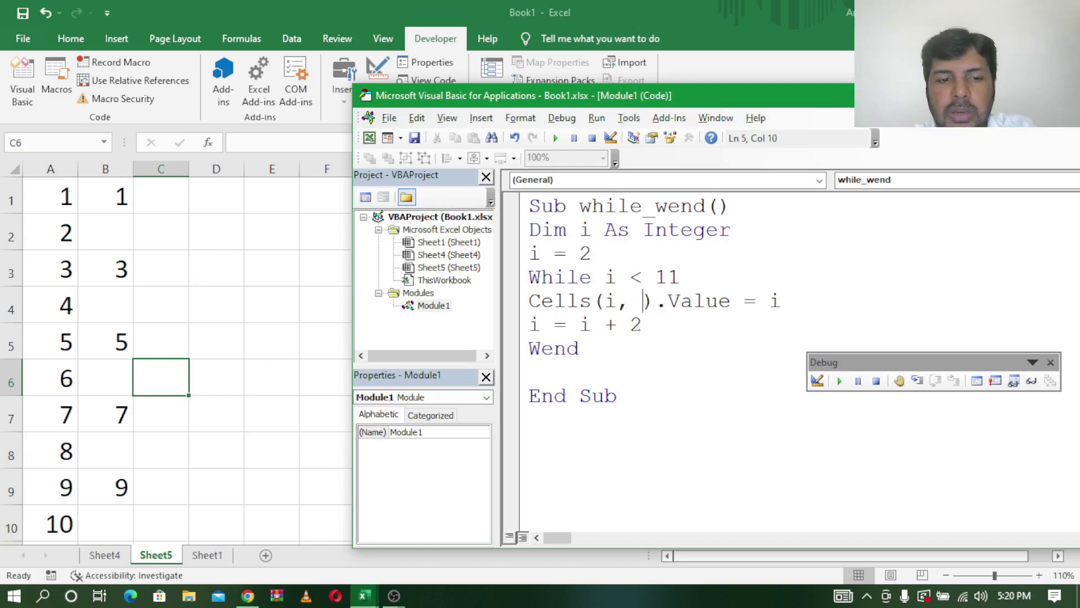
pyautogui.write('3')
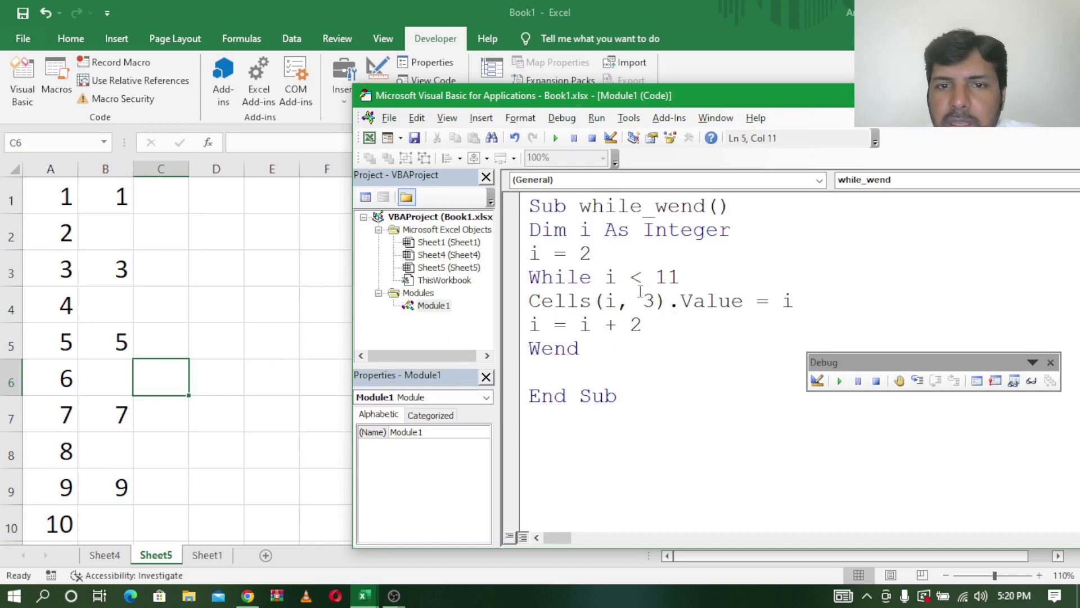
# Step: Step through the first loop passes, then run the rest to fill C2–C10 with 2–10
pyautogui.click(917, 381)
pyautogui.click(917, 381)
pyautogui.click(916, 381)
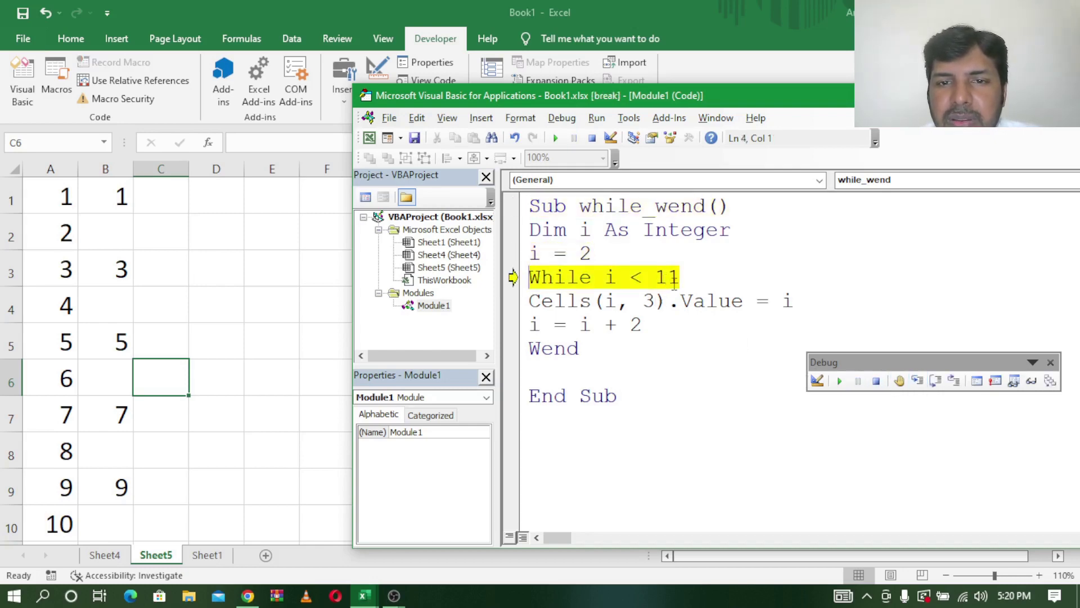
pyautogui.click(916, 381)
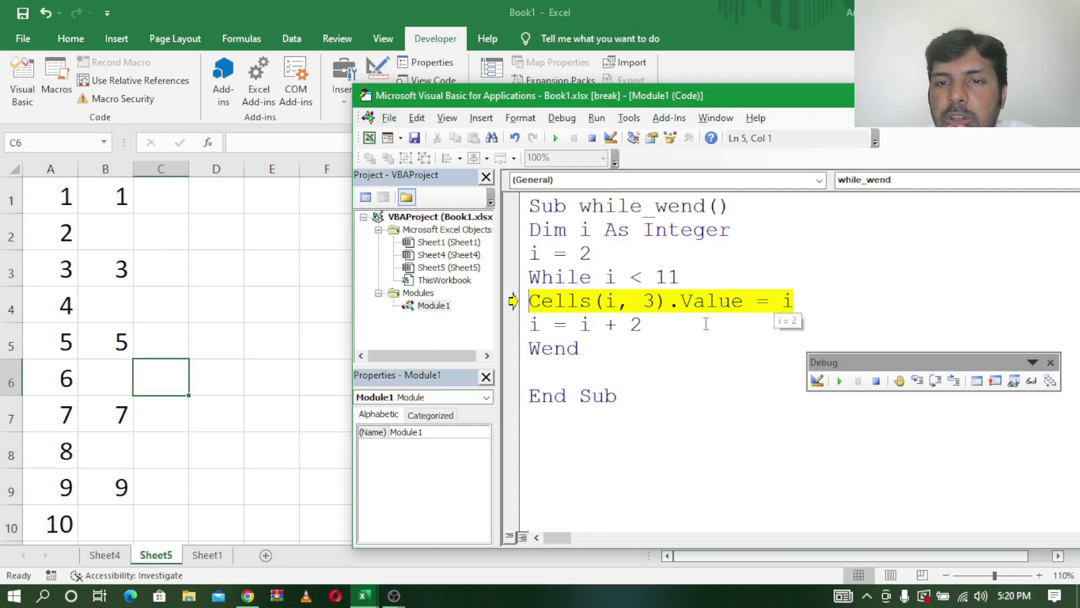
pyautogui.click(917, 381)
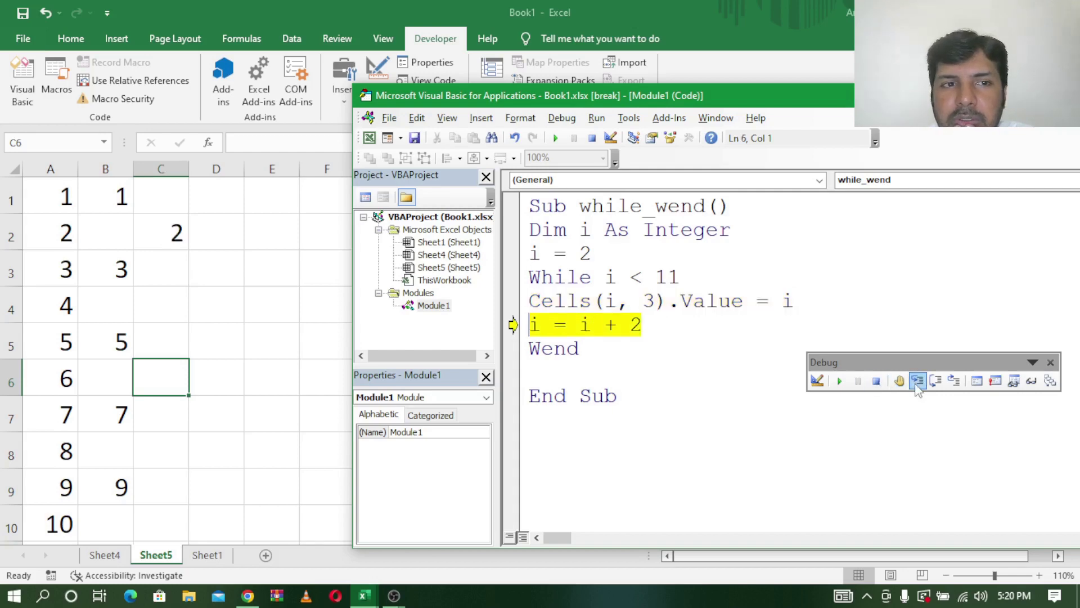
pyautogui.click(918, 381)
pyautogui.click(918, 381)
pyautogui.click(917, 381)
pyautogui.click(917, 386)
pyautogui.click(917, 386)
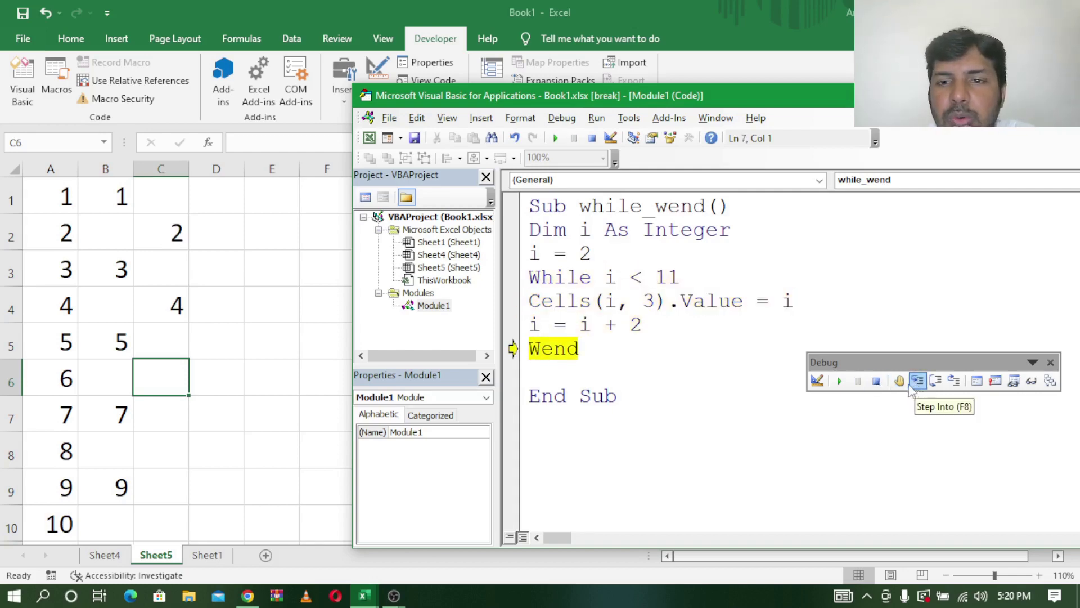
pyautogui.click(840, 380)
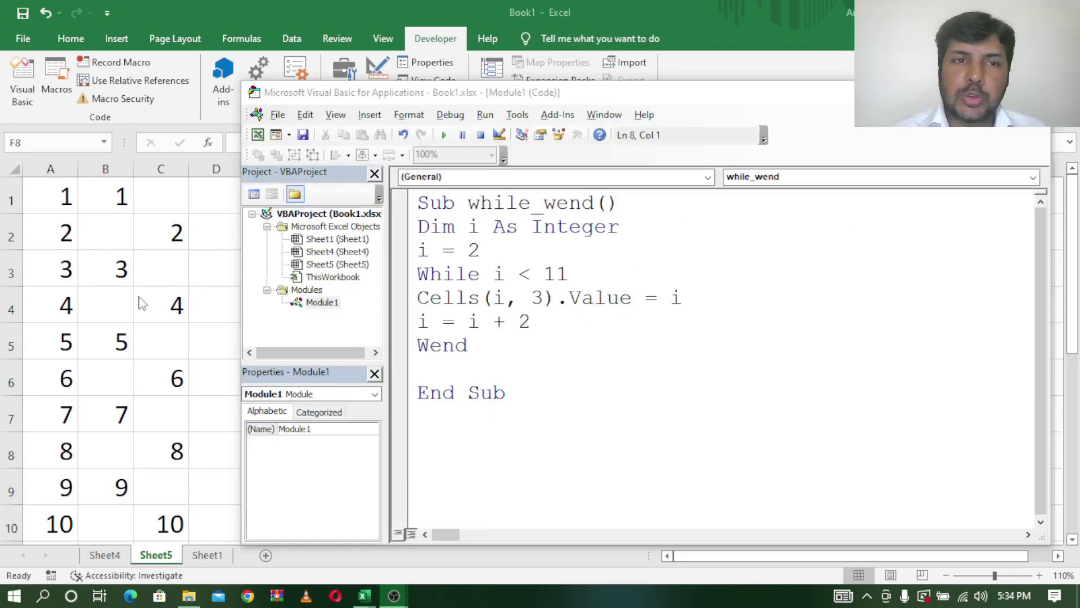
pyautogui.click(141, 302)
# Step: With Sheet1 showing, set the start to i = 1 and add a j = 5 line
pyautogui.click(208, 555)
pyautogui.moveTo(363, 595)
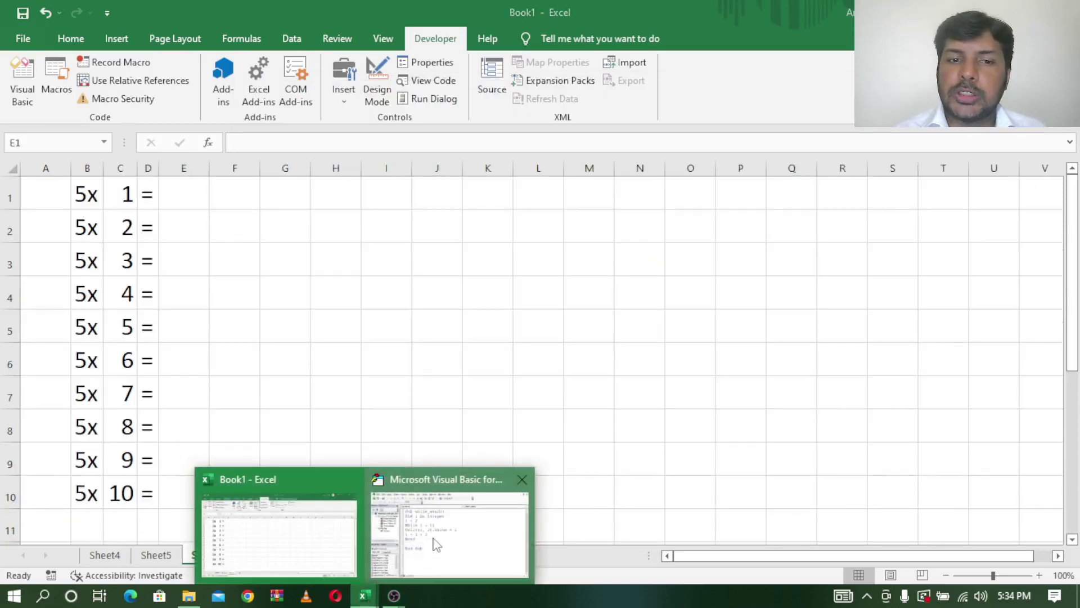
pyautogui.click(436, 540)
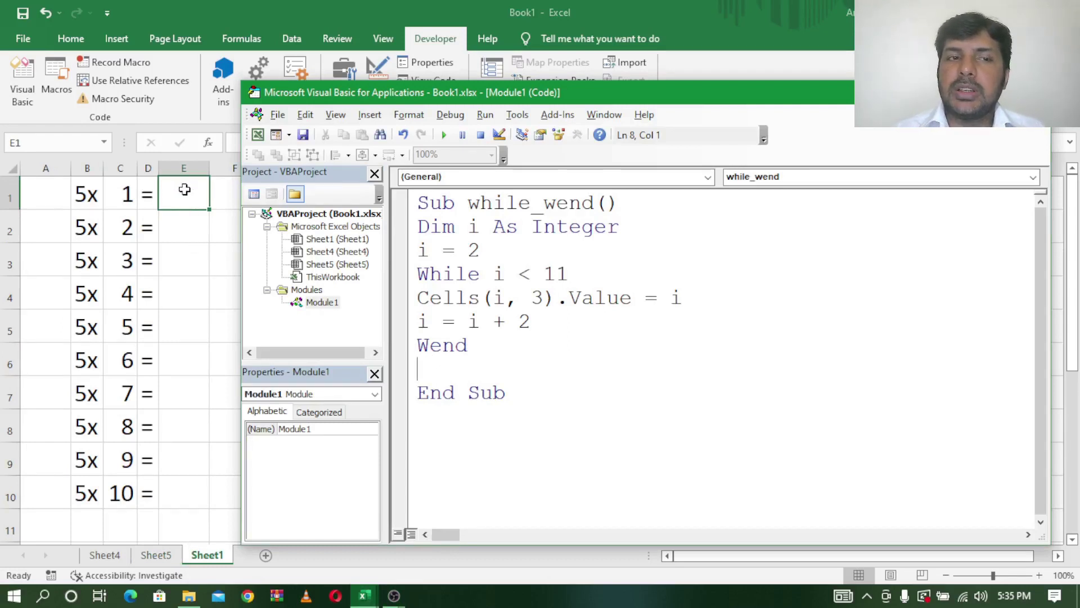
pyautogui.click(491, 253)
pyautogui.press('BackSpace')
pyautogui.write('1')
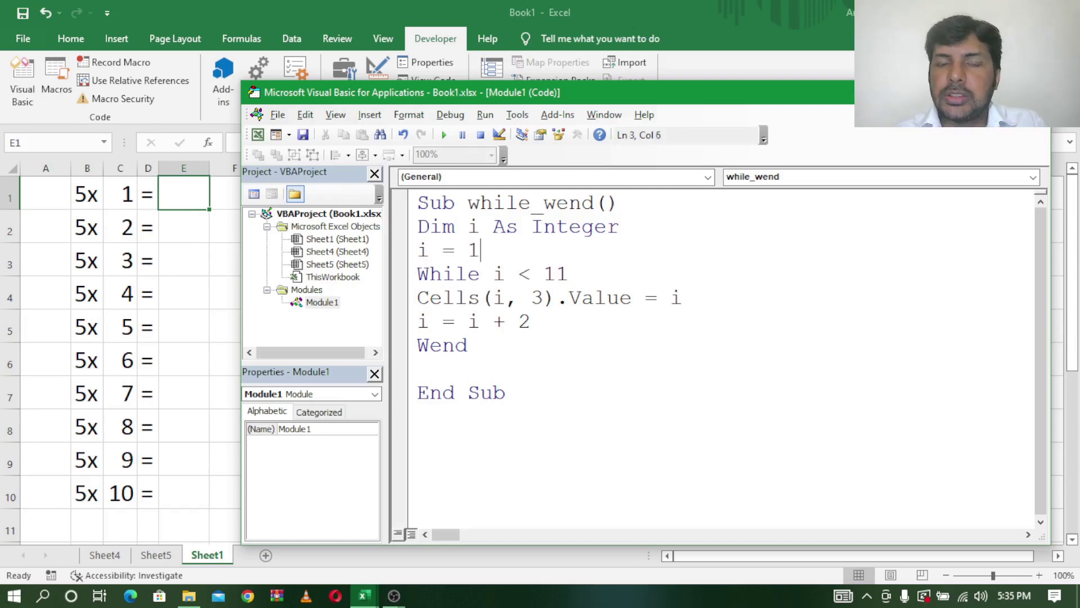
pyautogui.press('Return')
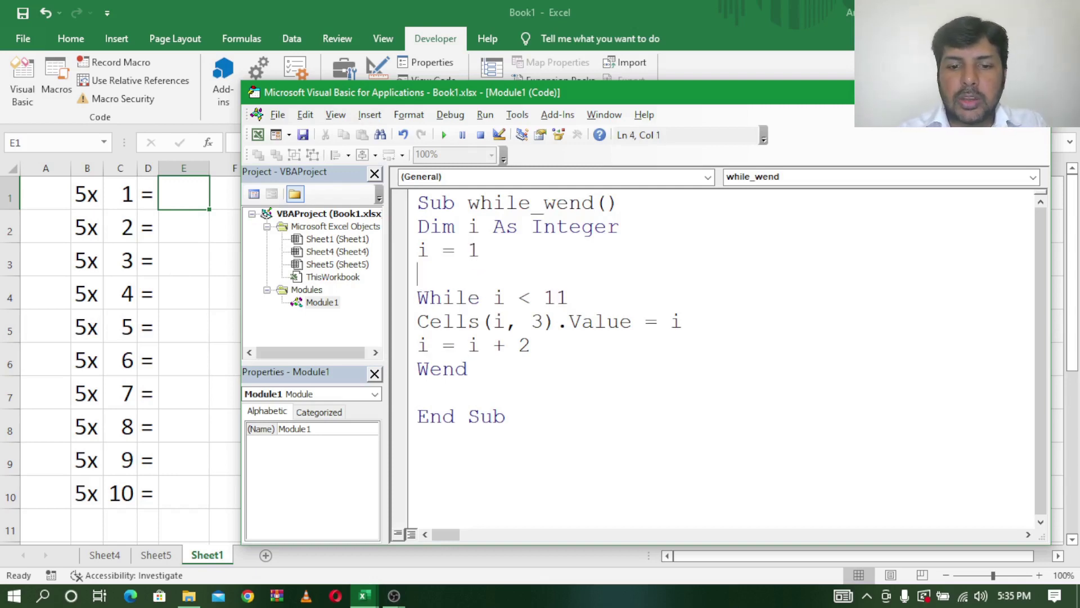
pyautogui.write('j=')
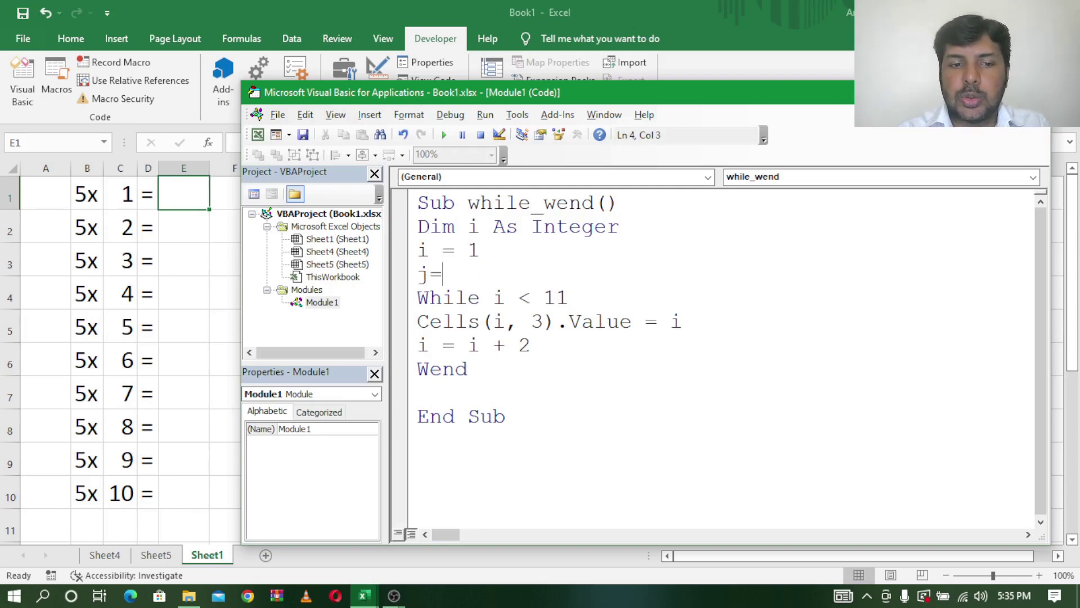
pyautogui.write('5')
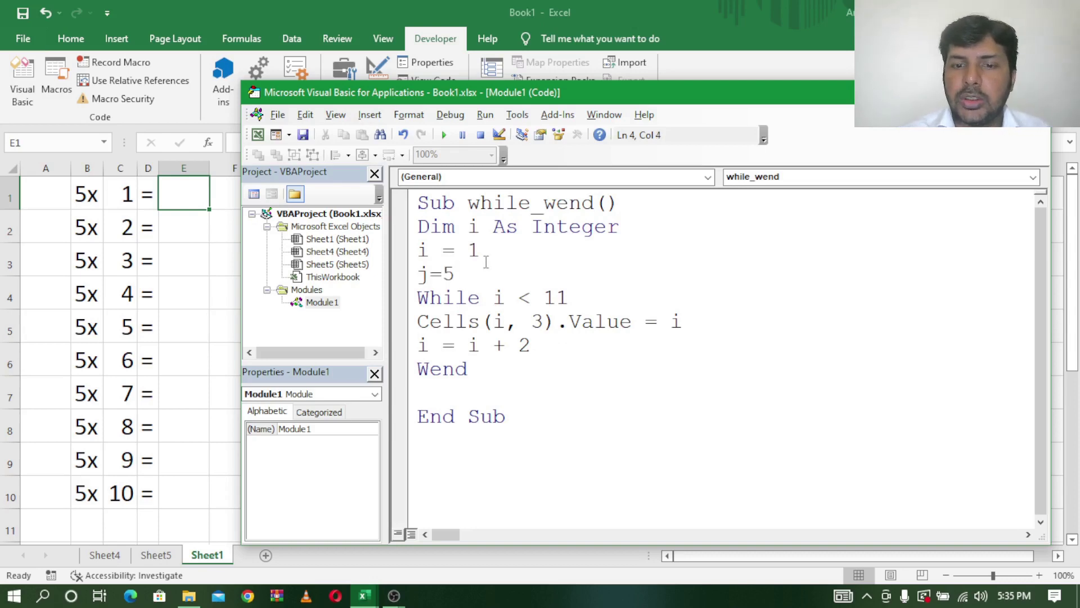
pyautogui.press('Return')
pyautogui.moveTo(482, 250); pyautogui.dragTo(414, 250)
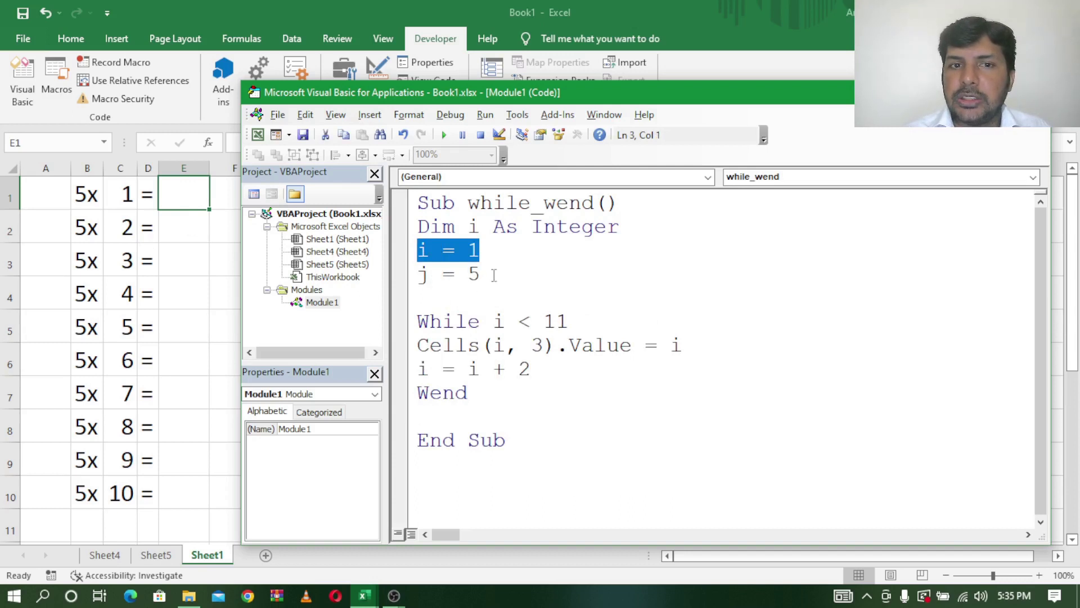
pyautogui.click(434, 296)
pyautogui.press('Delete')
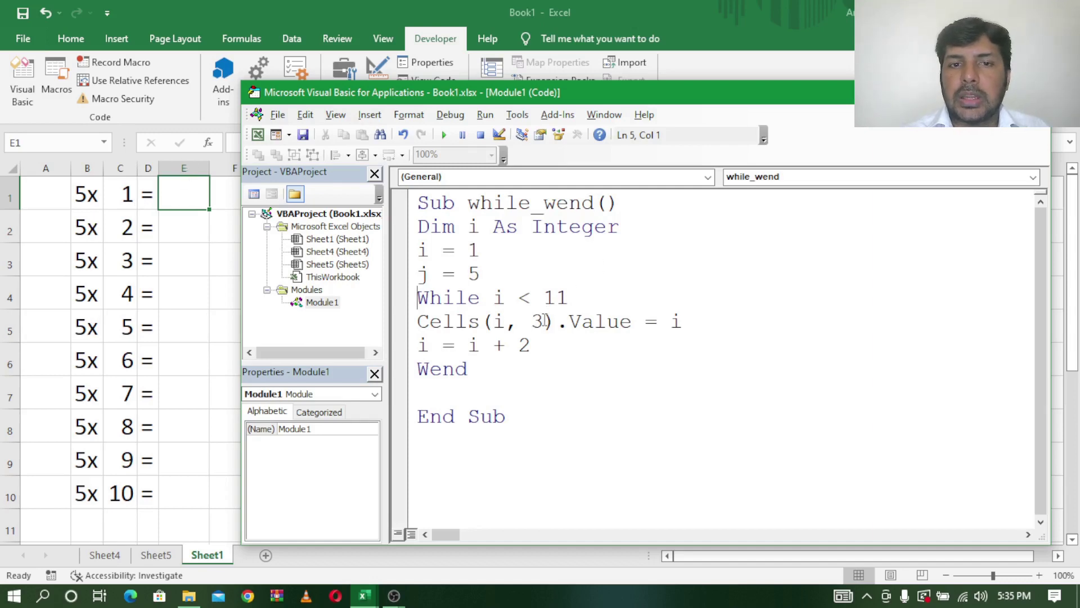
# Step: Change the loop line to Cells(i, 5).Value = j
pyautogui.press('BackSpace')
pyautogui.write('5')
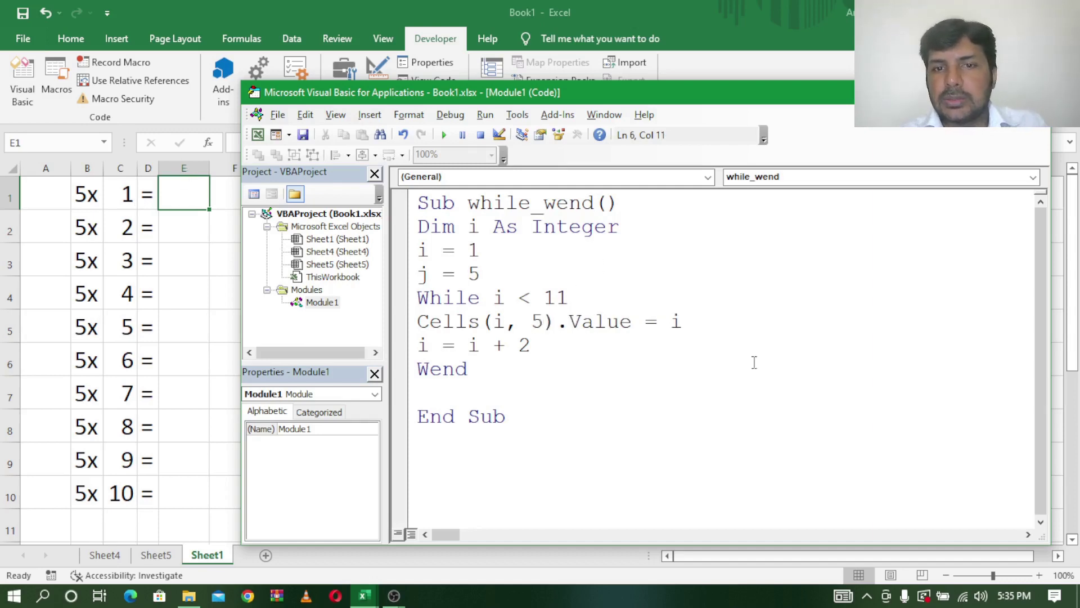
pyautogui.click(697, 326)
pyautogui.press('BackSpace')
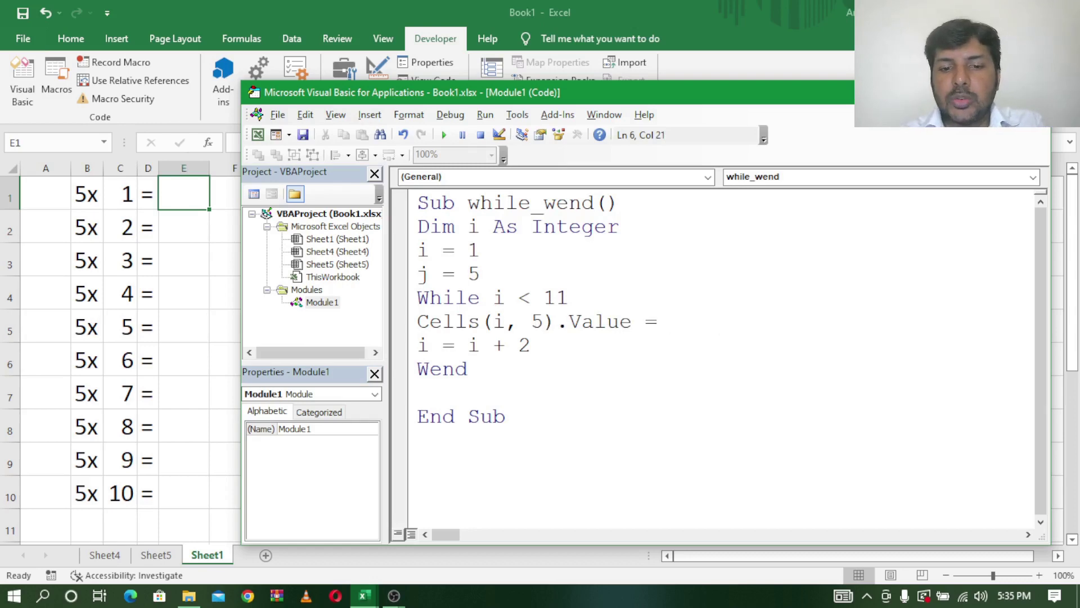
pyautogui.write('j')
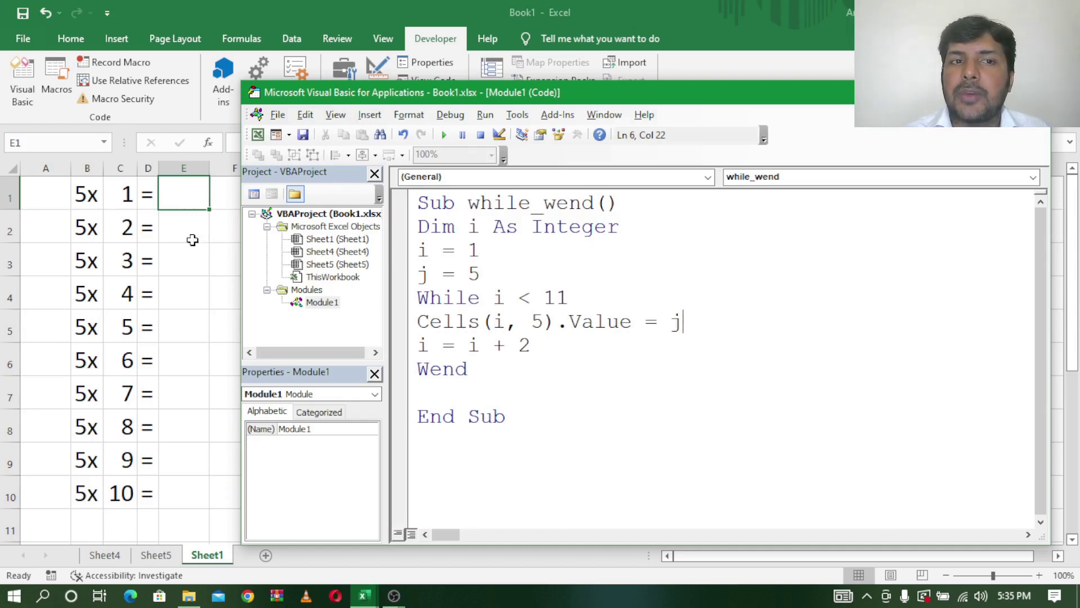
pyautogui.doubleClick(499, 323)
pyautogui.click(692, 325)
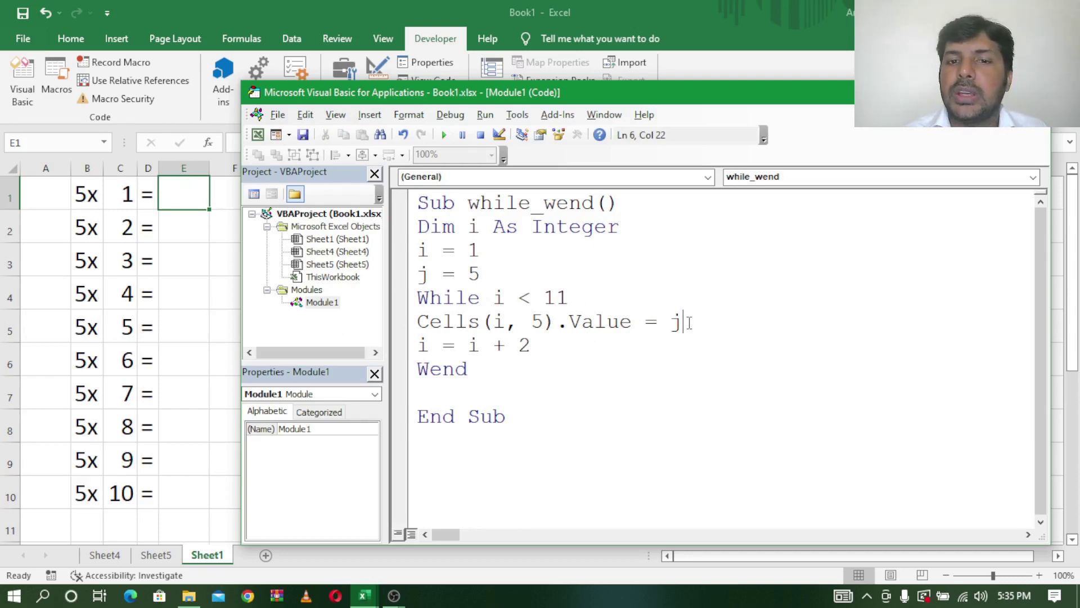
# Step: Set the increment back to i = i + 1 and add j = j + 5 before Wend
pyautogui.click(540, 348)
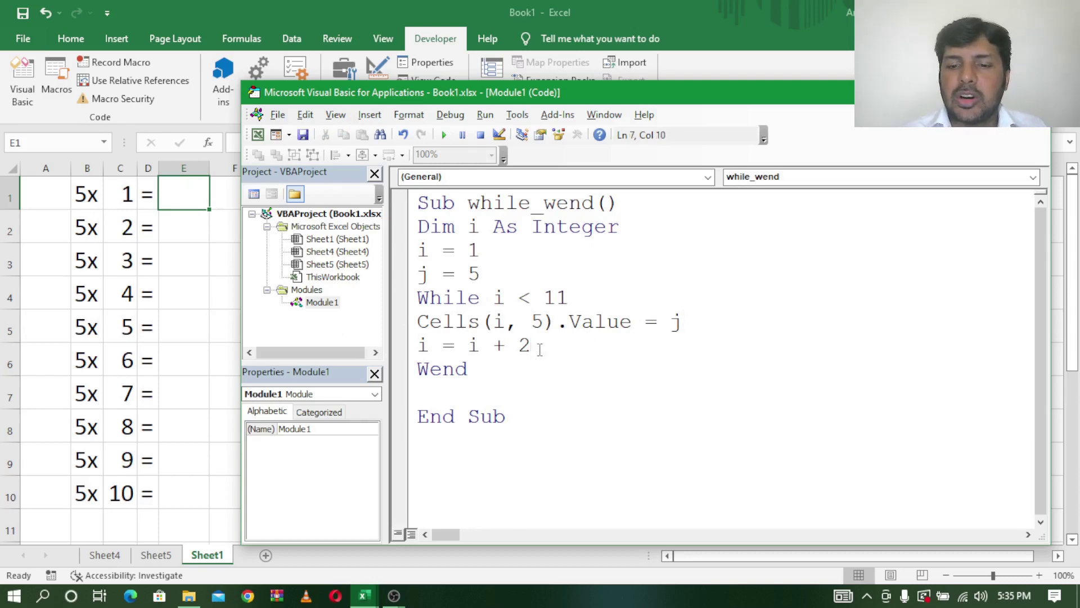
pyautogui.press('BackSpace')
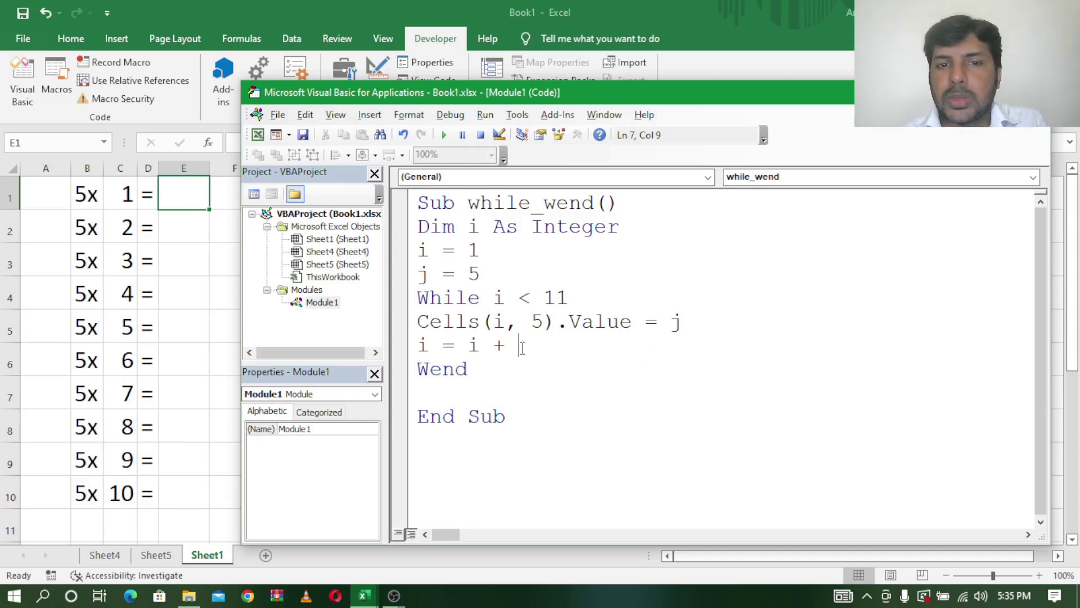
pyautogui.write('1')
pyautogui.press('Return')
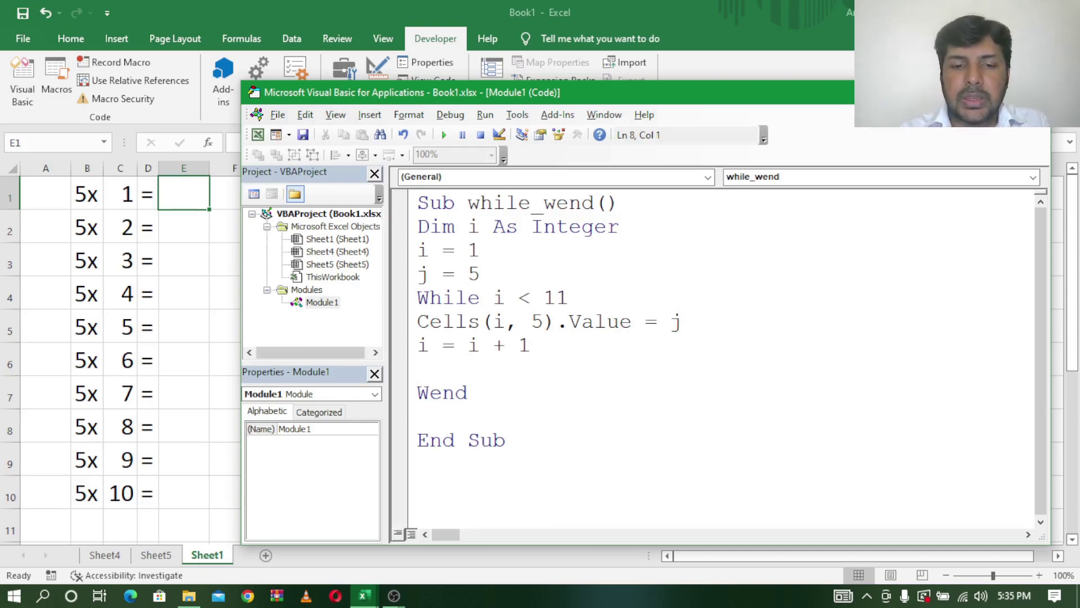
pyautogui.write('j=')
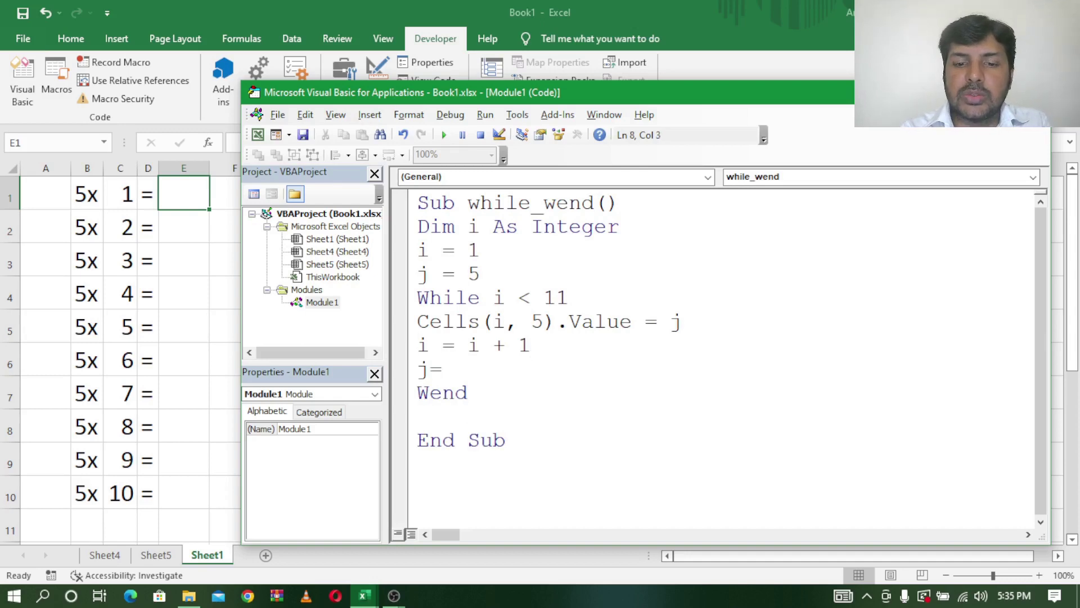
pyautogui.write('j+')
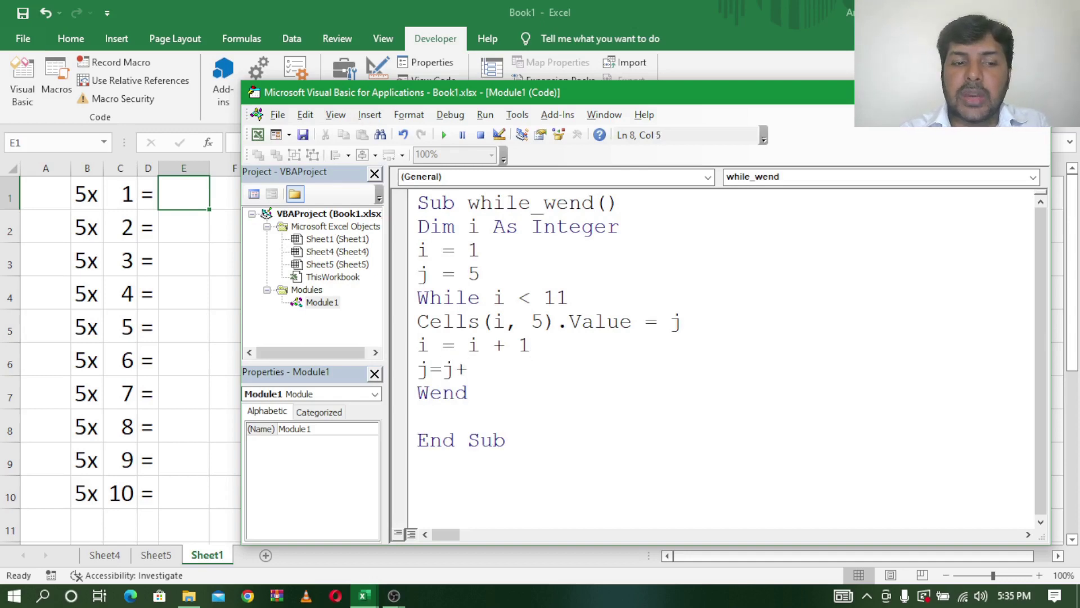
pyautogui.write('5')
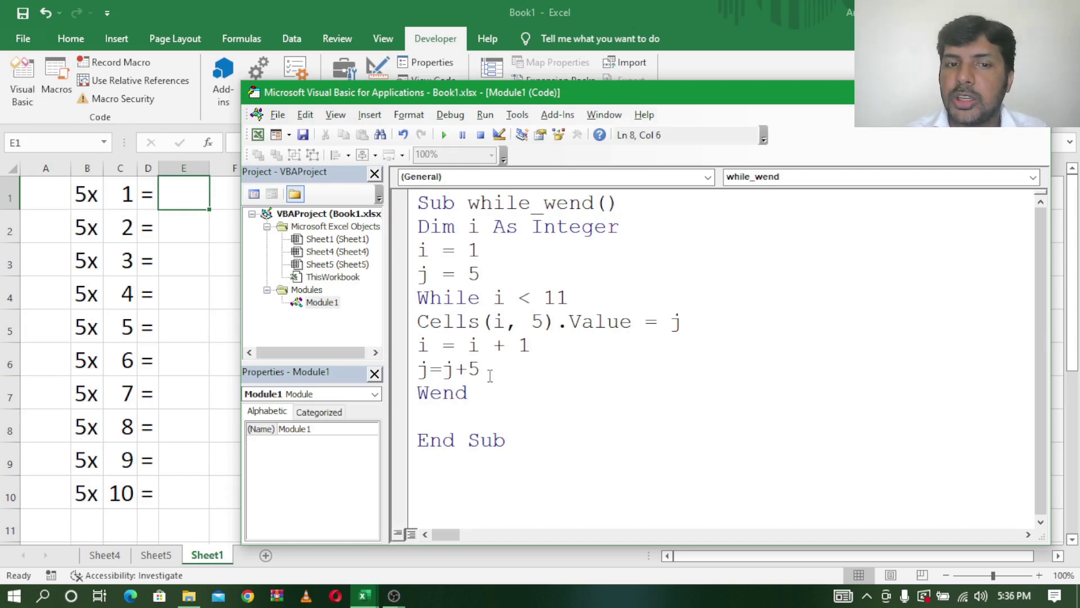
pyautogui.press('Return')
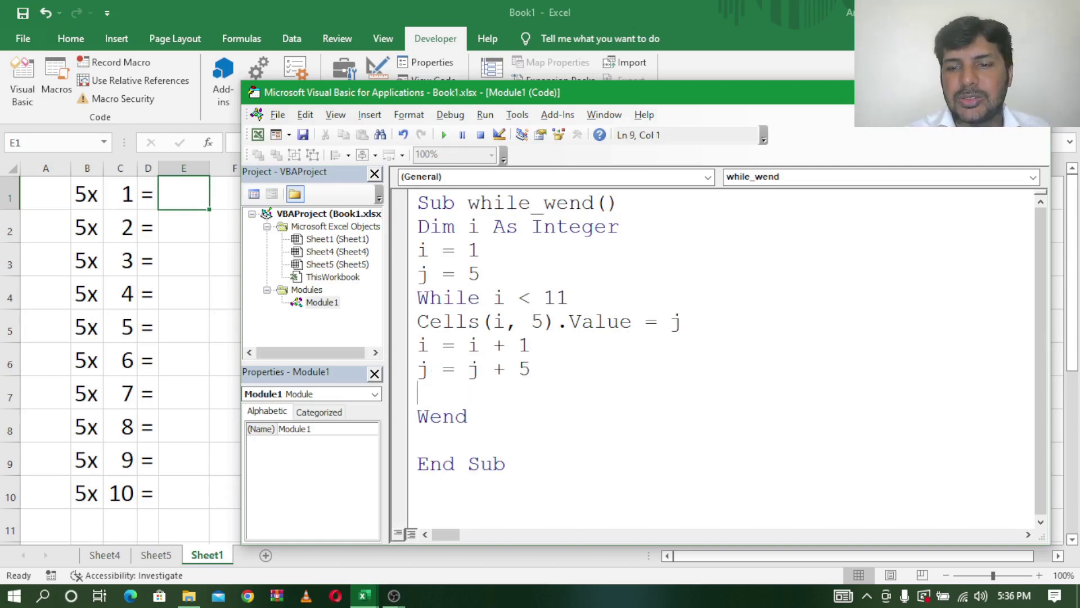
pyautogui.press('Delete')
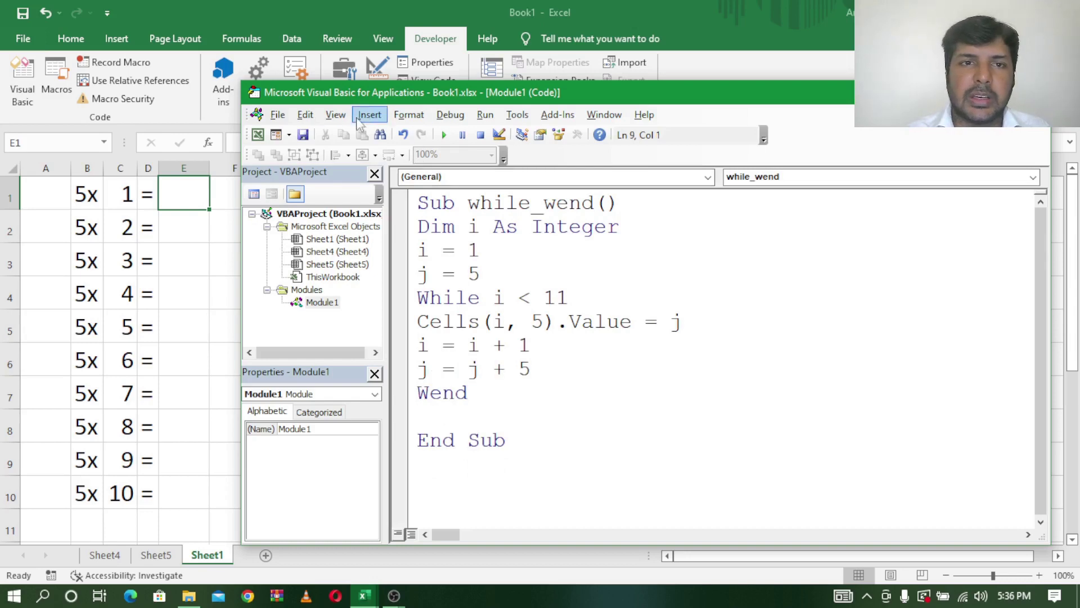
# Step: Show the Debug toolbar and move it clear of the code
pyautogui.click(342, 110)
pyautogui.moveTo(365, 378)
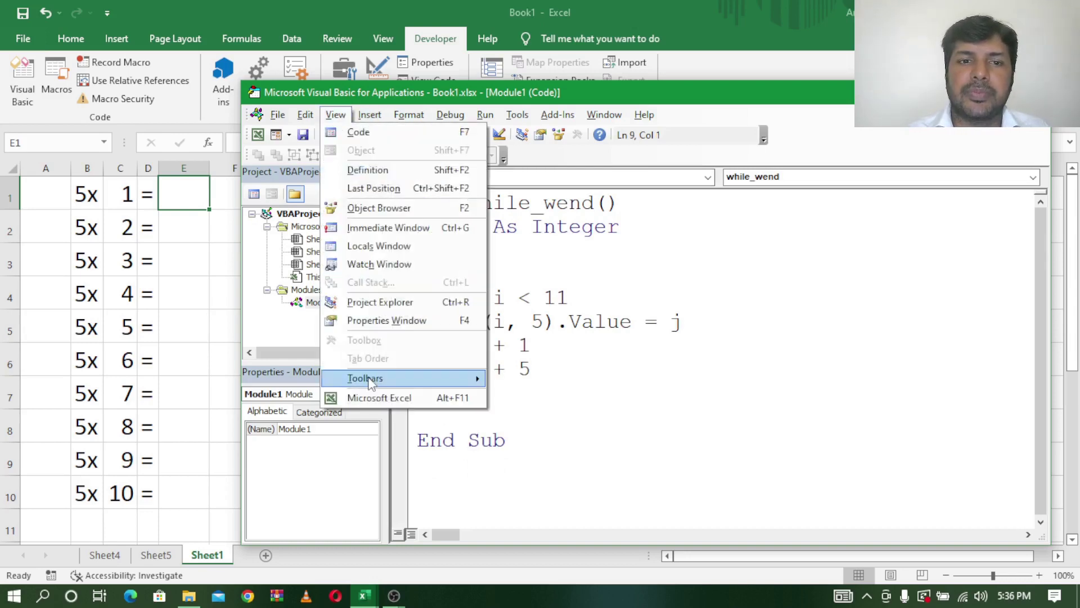
pyautogui.click(519, 382)
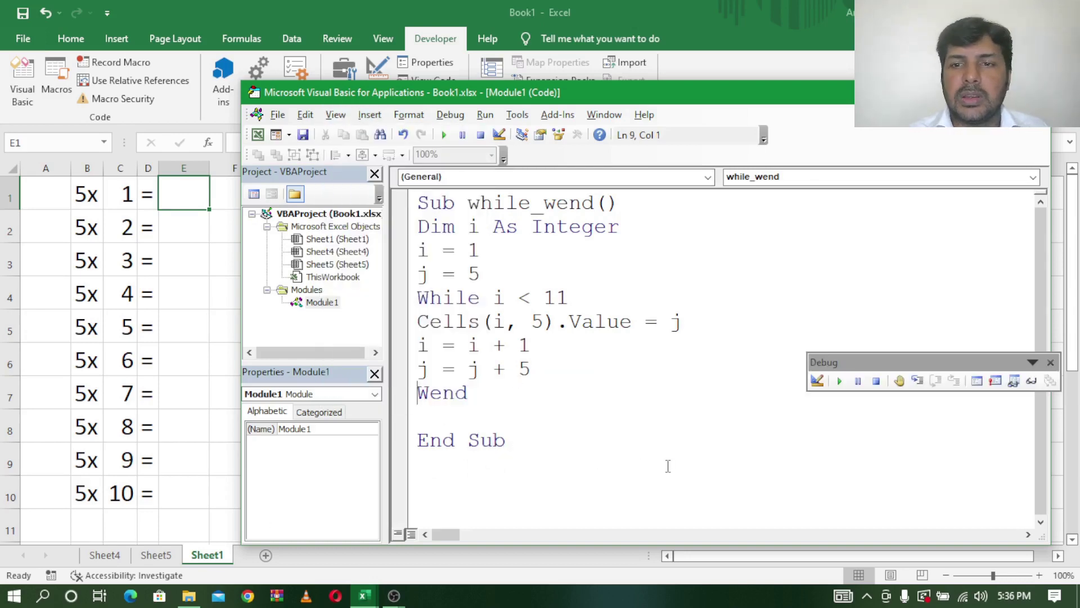
pyautogui.moveTo(884, 360); pyautogui.dragTo(781, 328)
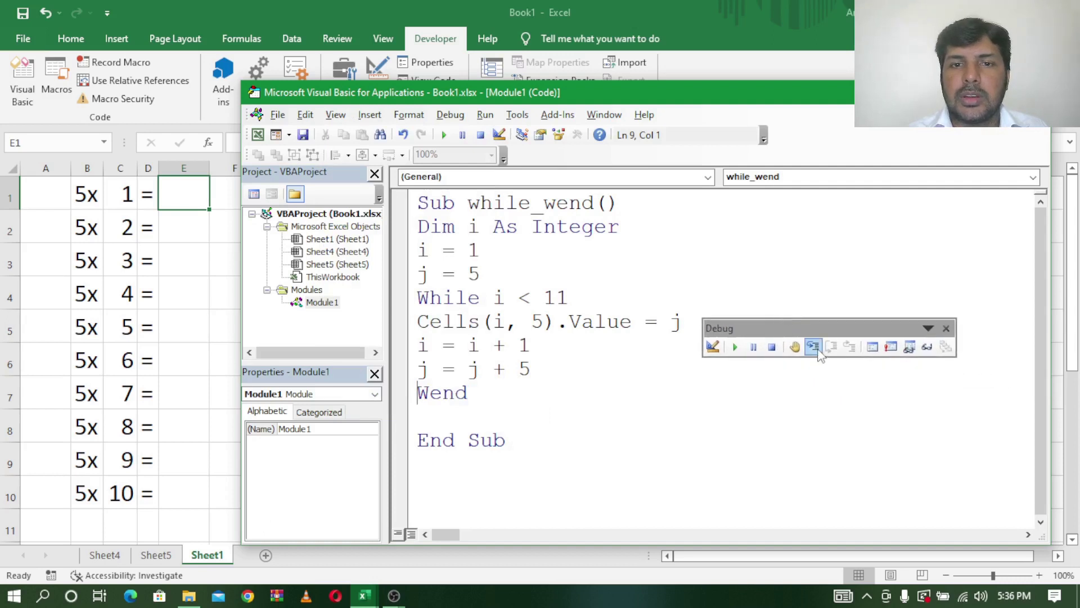
# Step: Reset the paused run and change the declaration to Dim i, j As Integer
pyautogui.click(819, 349)
pyautogui.click(812, 347)
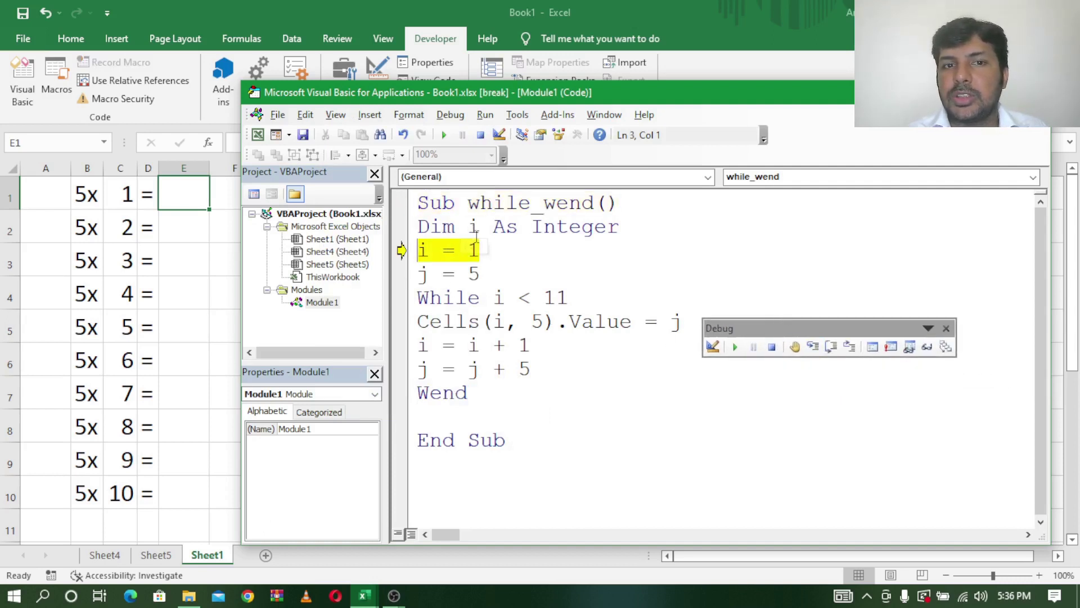
pyautogui.click(772, 346)
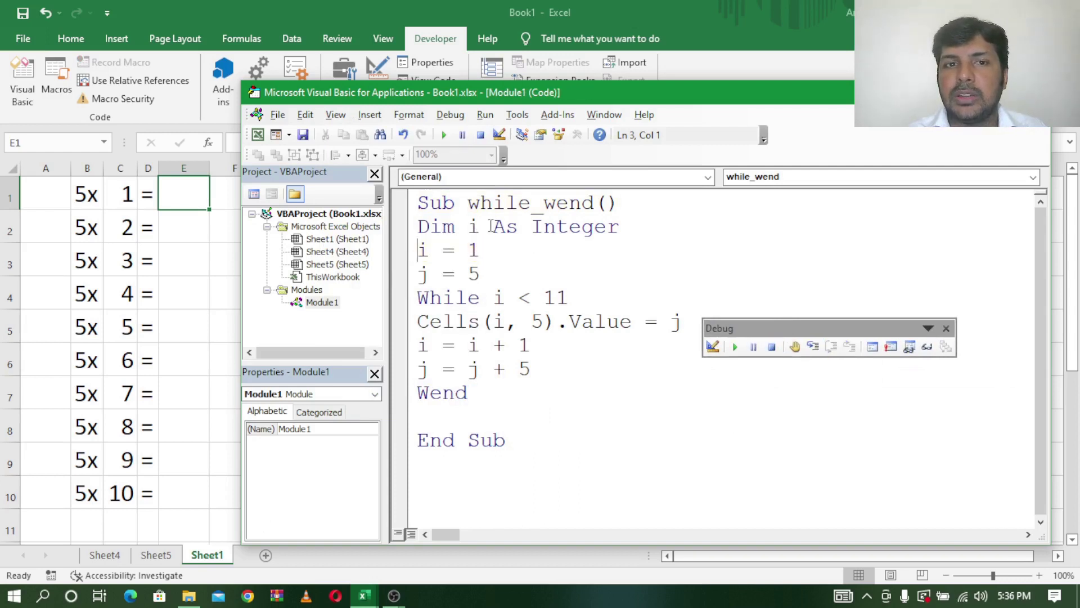
pyautogui.write(',')
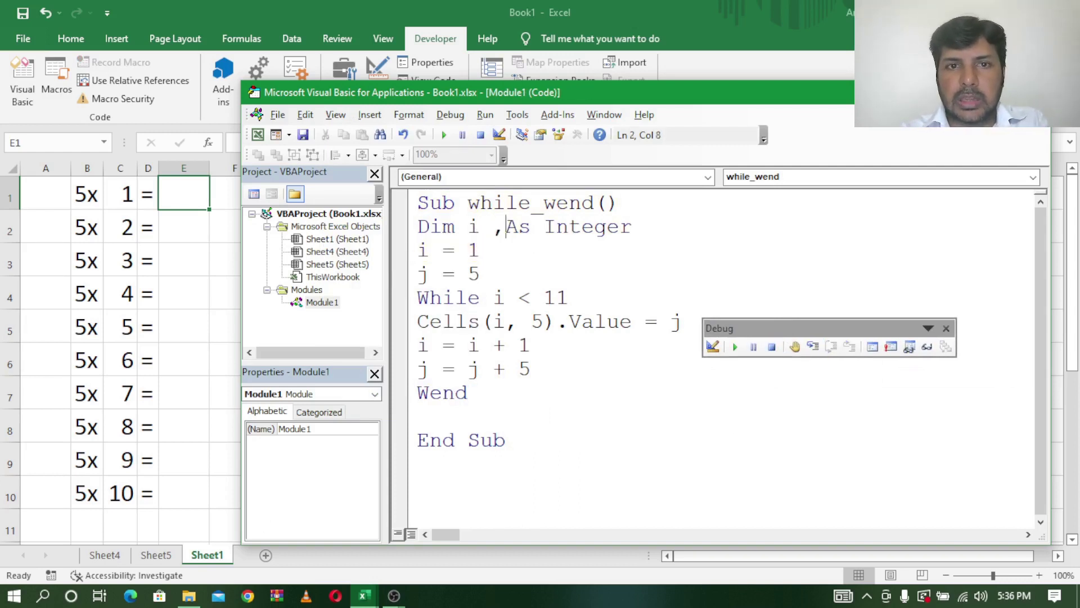
pyautogui.write('j')
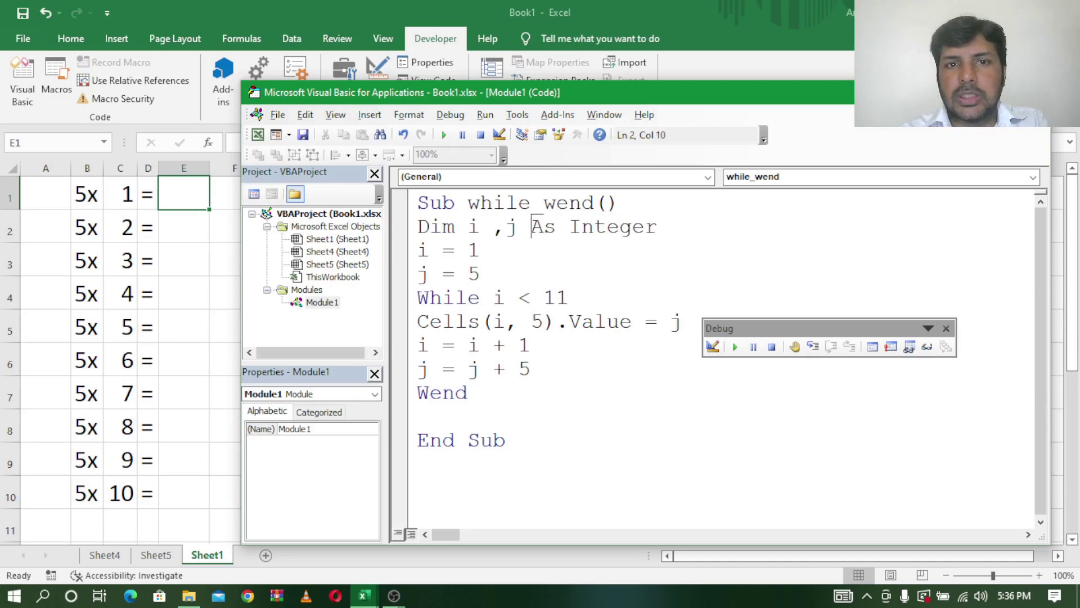
pyautogui.press('Down')
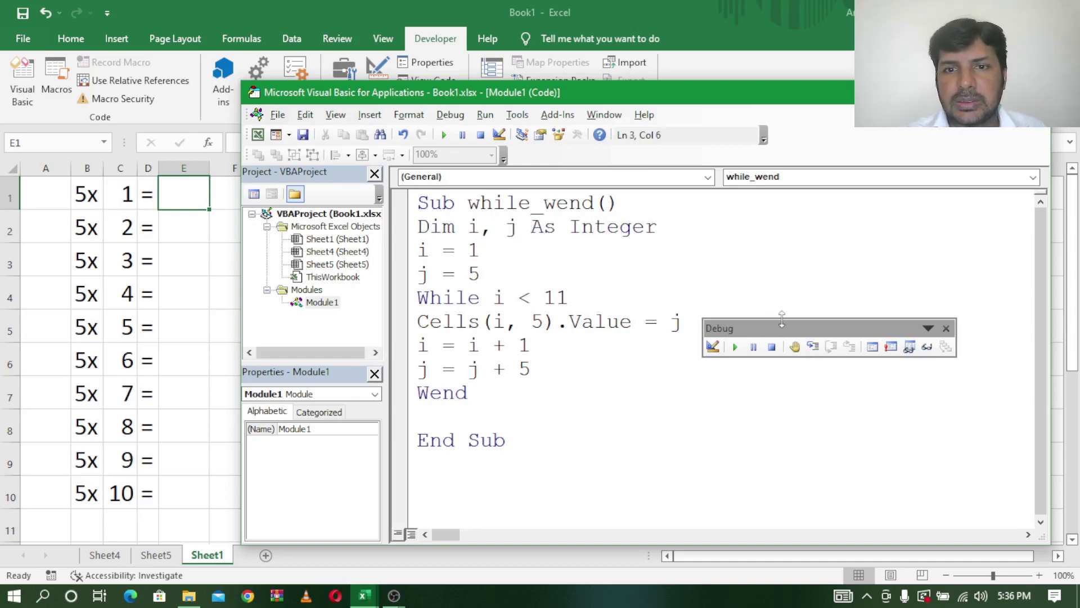
# Step: Step from the top through i = 1, j = 5 and the first loop pass, writing 5 into E1
pyautogui.click(814, 349)
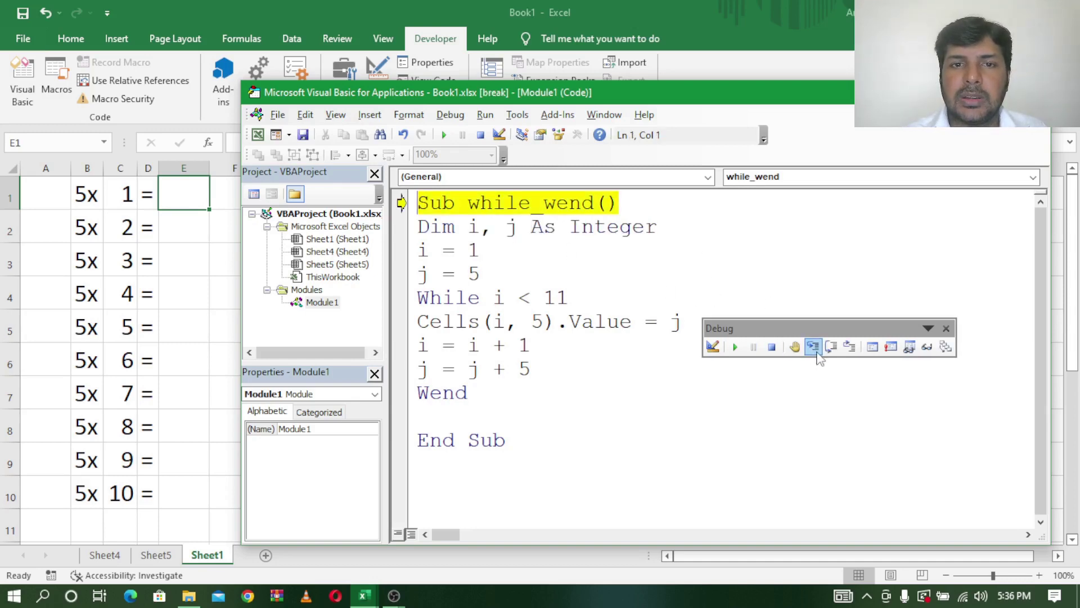
pyautogui.click(816, 350)
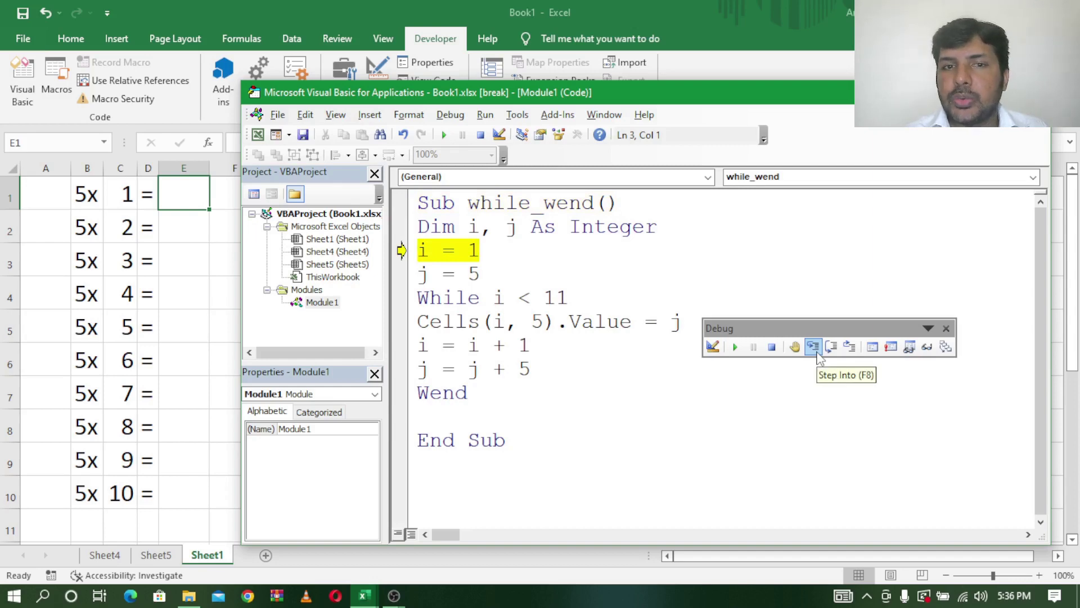
pyautogui.click(814, 347)
pyautogui.click(814, 349)
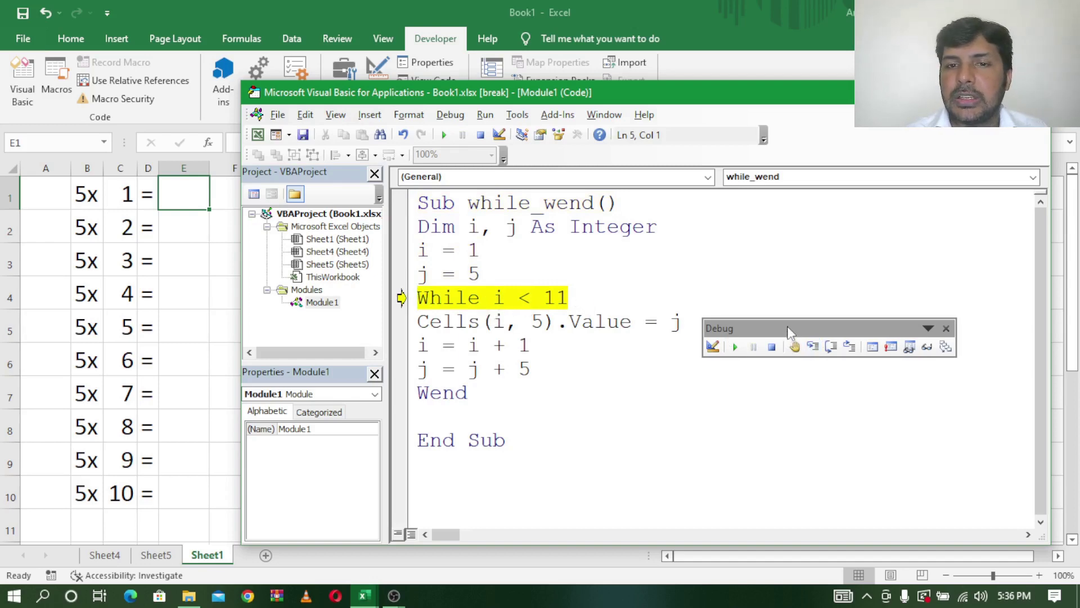
pyautogui.moveTo(788, 327); pyautogui.dragTo(818, 367)
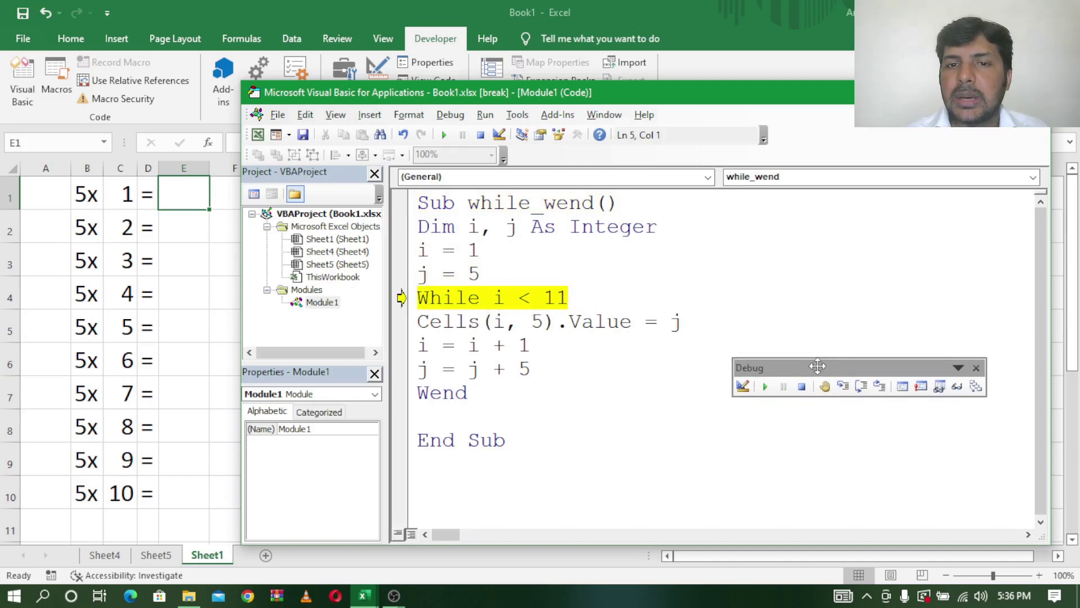
pyautogui.click(843, 386)
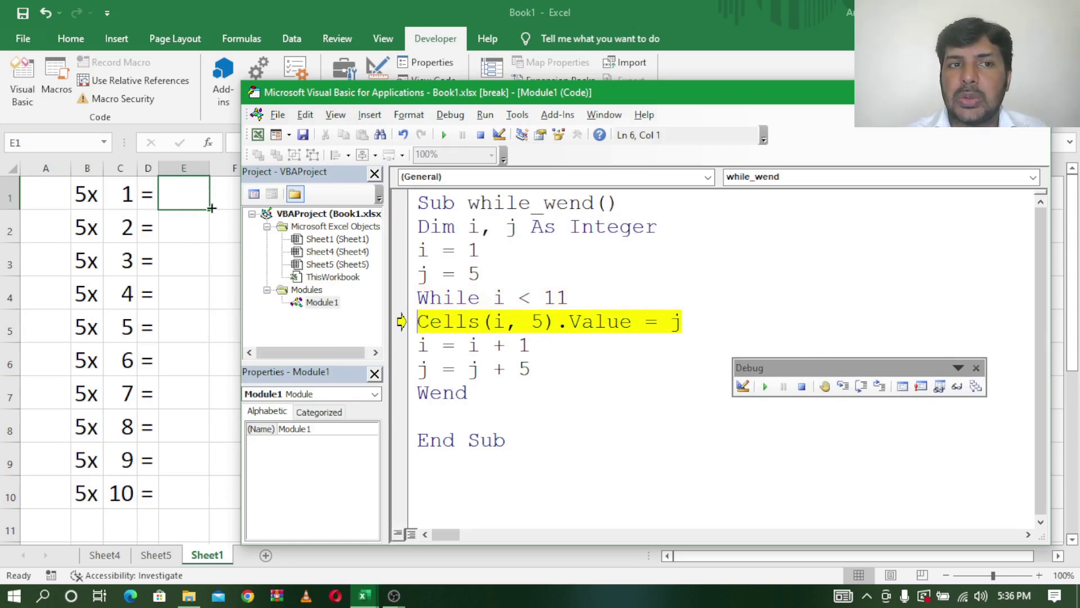
pyautogui.click(843, 386)
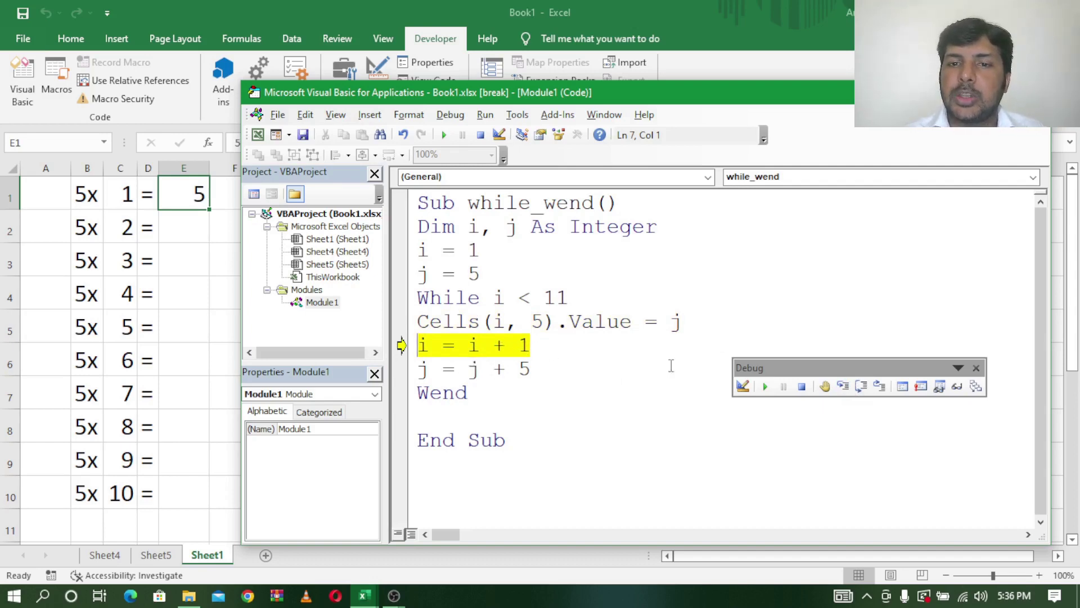
pyautogui.click(839, 389)
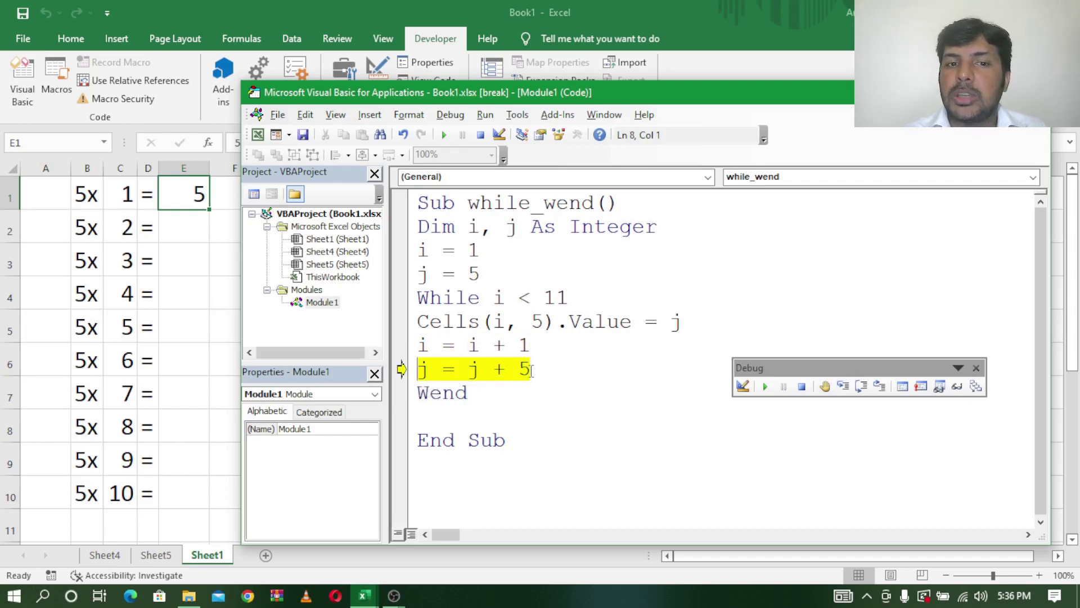
pyautogui.click(844, 387)
pyautogui.click(849, 389)
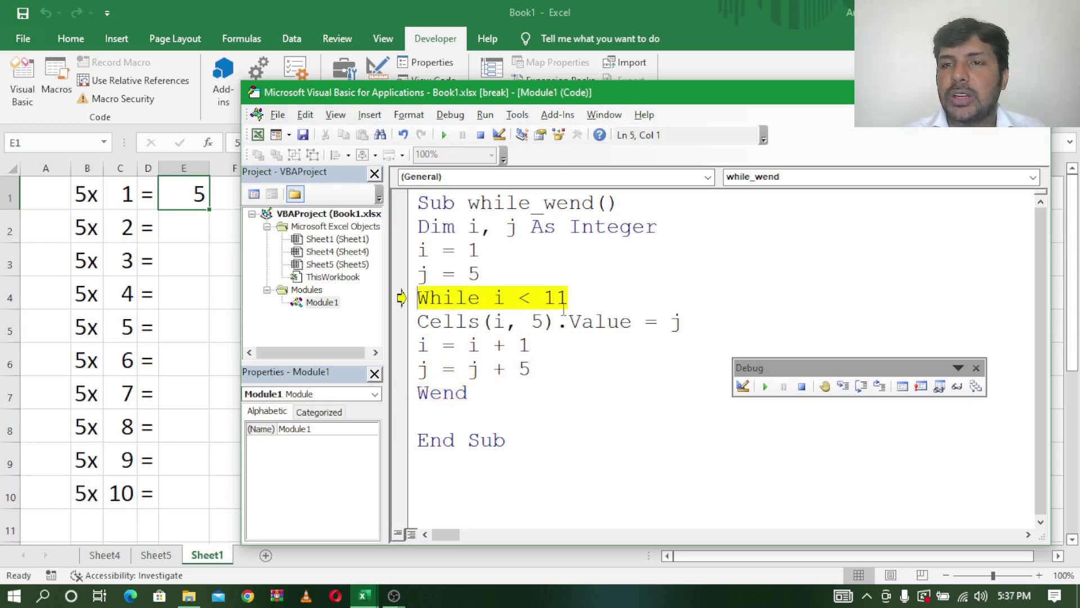
pyautogui.click(844, 387)
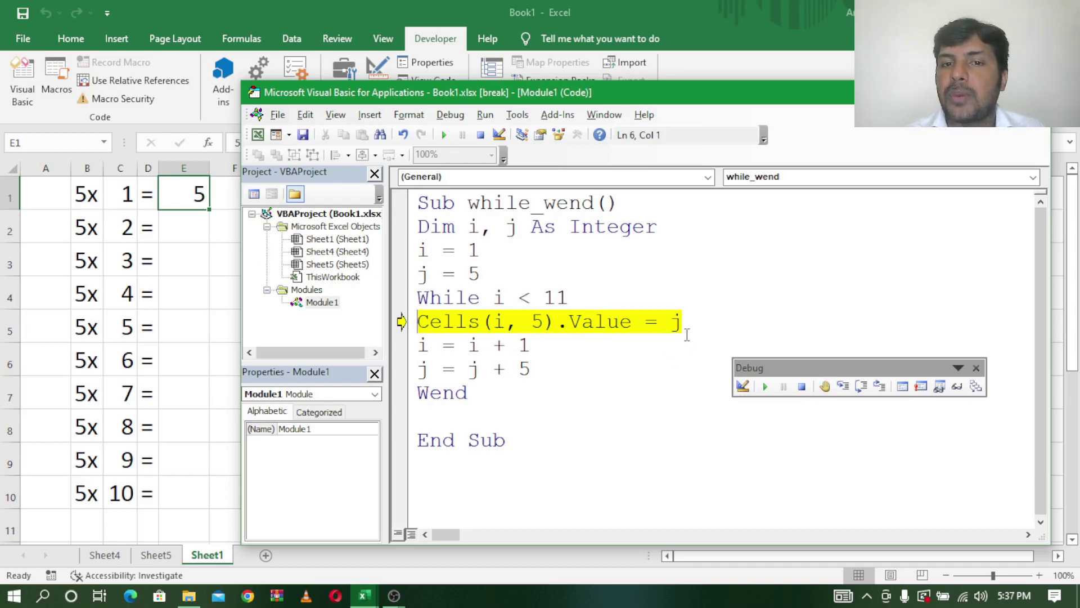
# Step: Step through the loop passes writing 10, 15, 20, 25 and 30 into E2 through E6
pyautogui.click(842, 387)
pyautogui.click(843, 387)
pyautogui.click(843, 387)
pyautogui.click(842, 387)
pyautogui.click(842, 387)
pyautogui.click(843, 387)
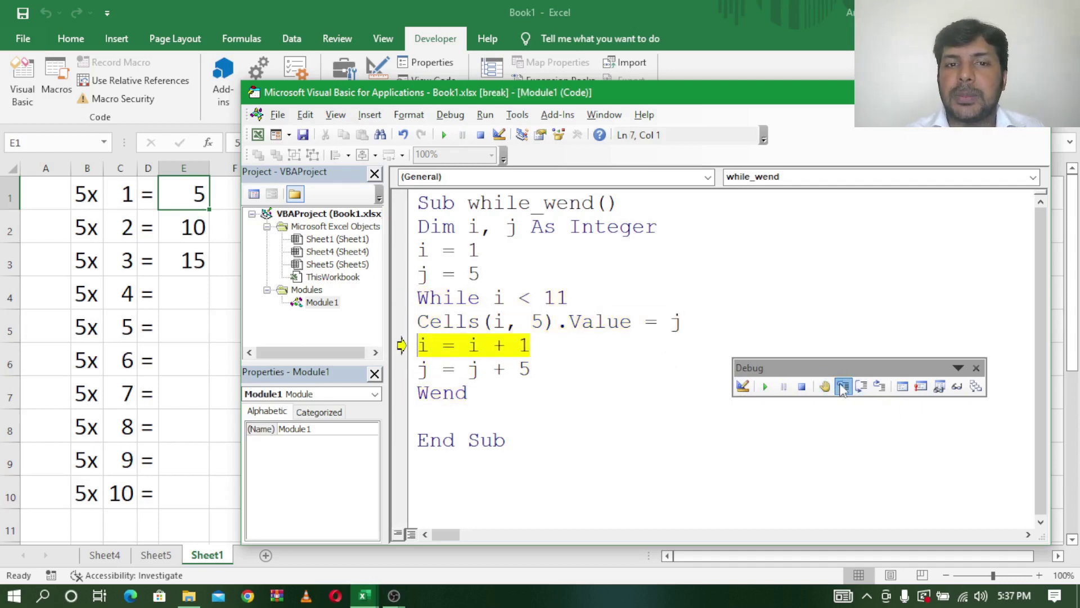
pyautogui.doubleClick(842, 387)
pyautogui.doubleClick(842, 387)
pyautogui.doubleClick(842, 387)
pyautogui.click(842, 387)
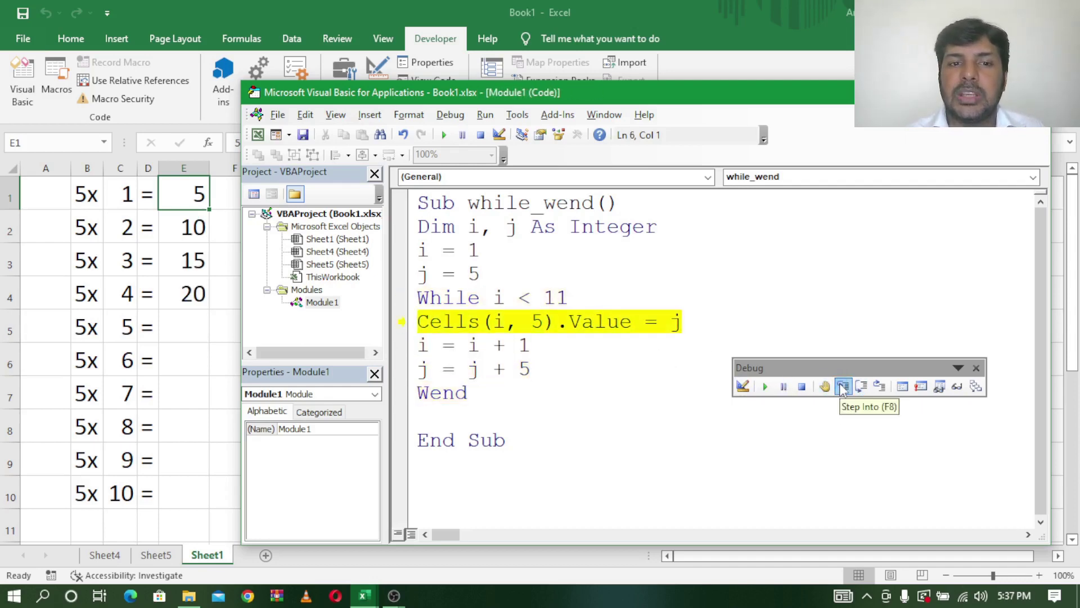
pyautogui.doubleClick(842, 387)
pyautogui.click(843, 387)
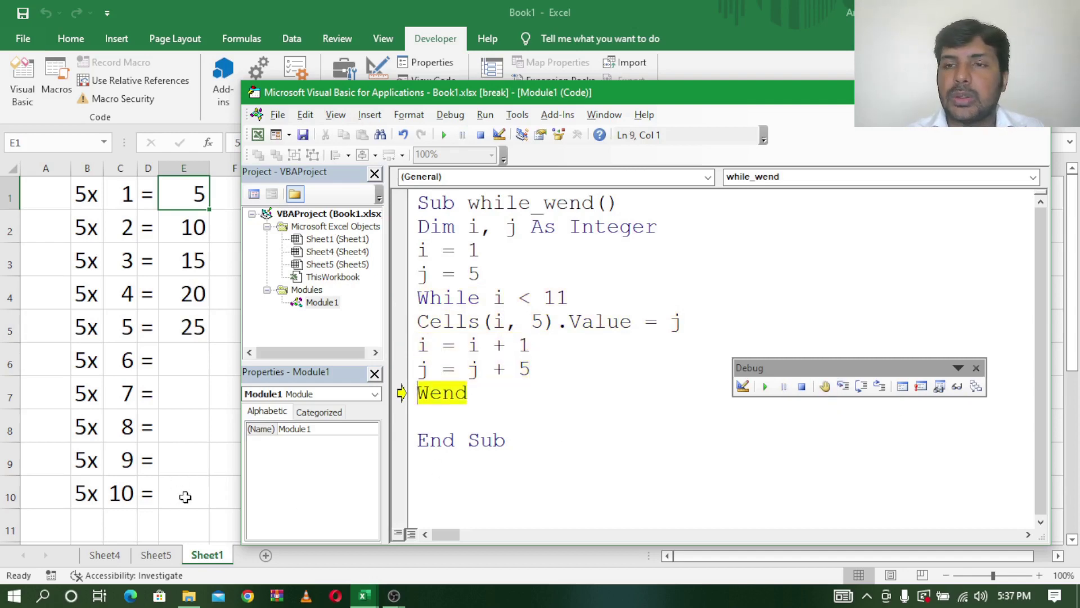
pyautogui.doubleClick(843, 387)
pyautogui.doubleClick(843, 387)
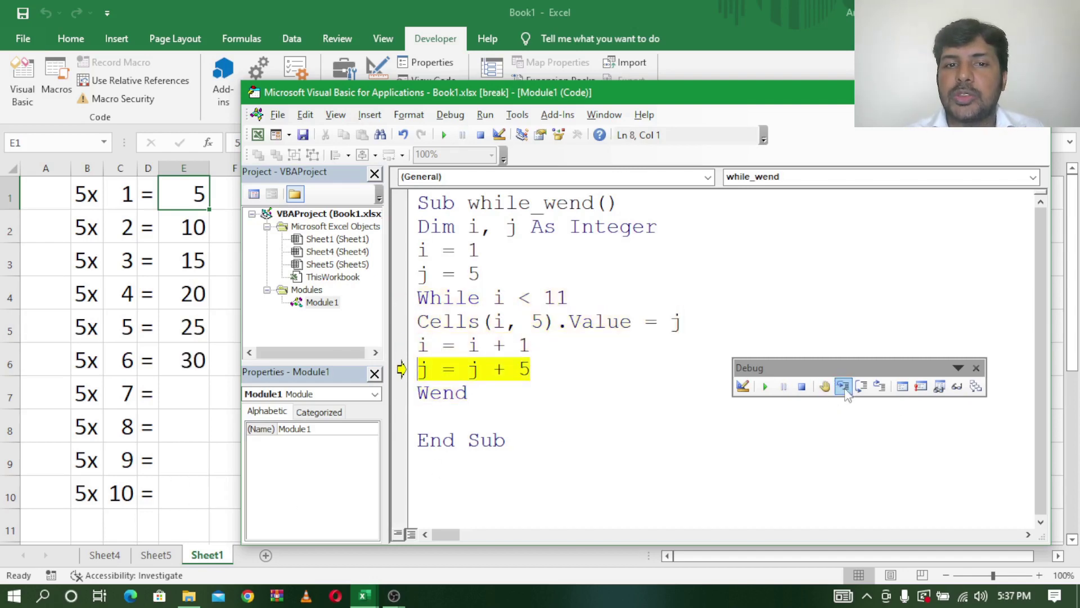
# Step: Continue stepping to write 35, 40, 45 and 50 into E7 through E10
pyautogui.doubleClick(842, 387)
pyautogui.doubleClick(842, 387)
pyautogui.doubleClick(842, 387)
pyautogui.doubleClick(843, 387)
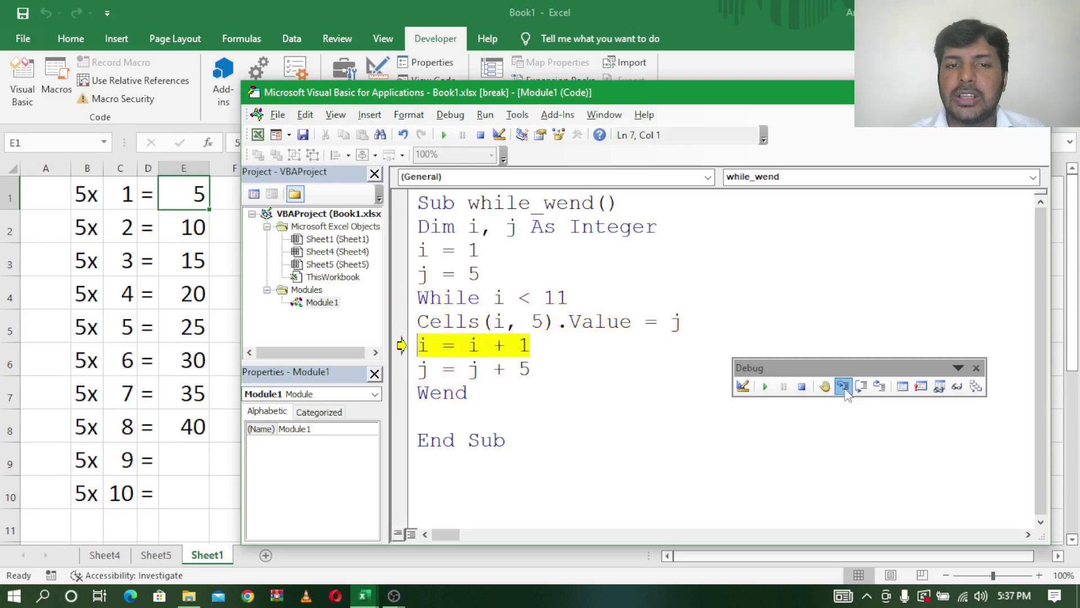
pyautogui.doubleClick(843, 387)
pyautogui.doubleClick(842, 387)
pyautogui.doubleClick(843, 387)
pyautogui.doubleClick(842, 387)
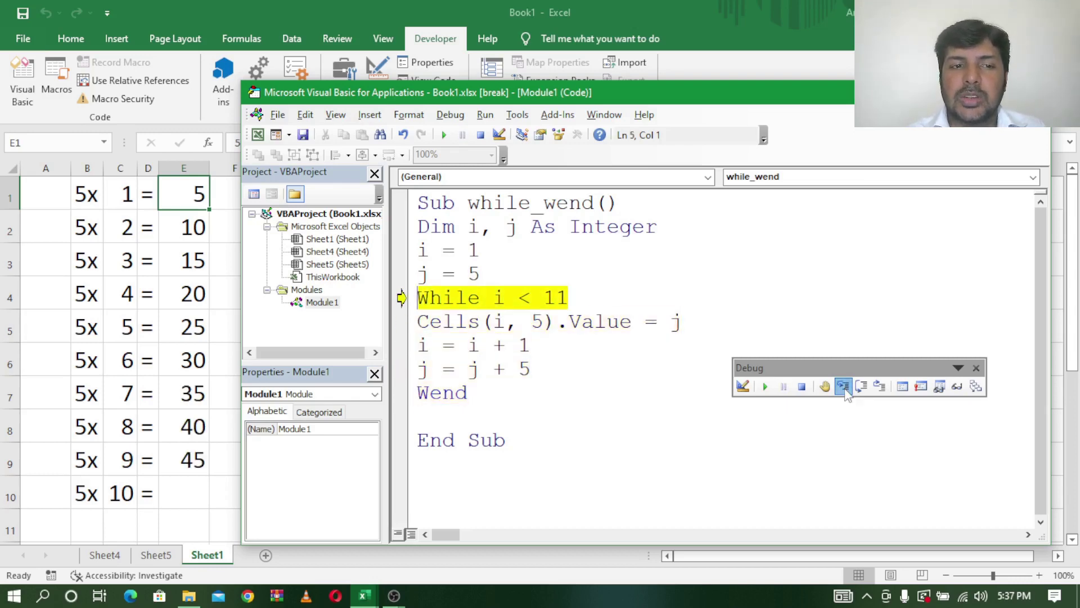
pyautogui.doubleClick(842, 387)
pyautogui.click(842, 387)
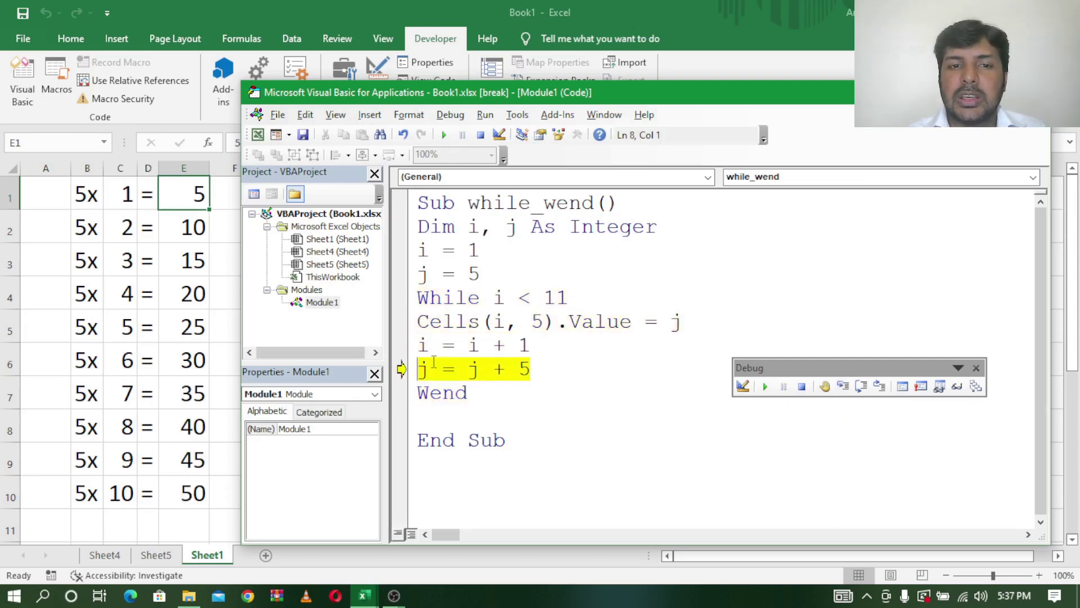
# Step: Step past the loop condition as i reaches 11 and let the macro run End Sub
pyautogui.click(843, 387)
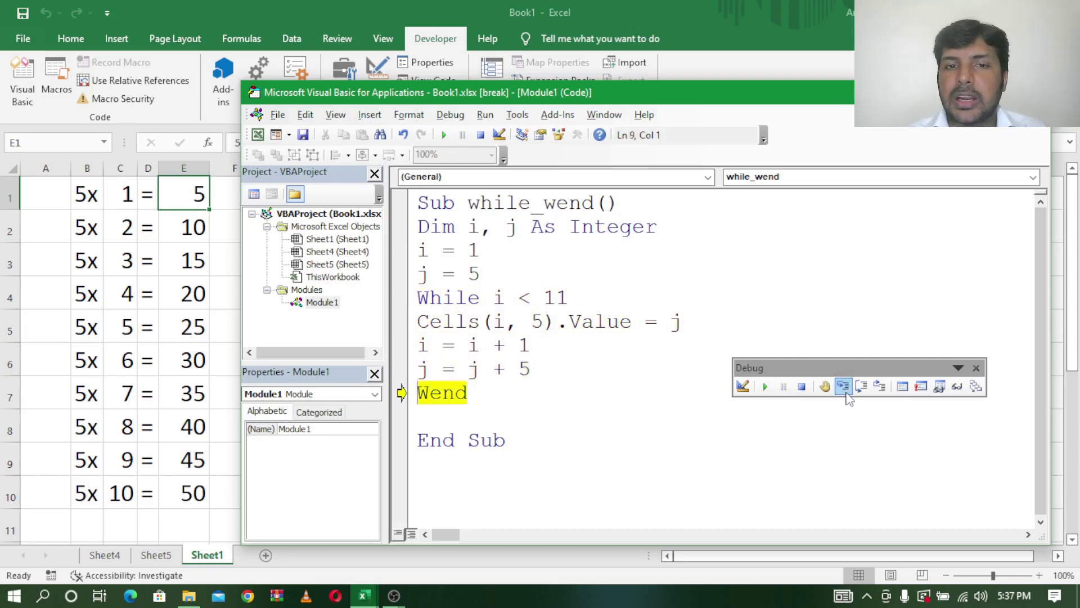
pyautogui.click(842, 387)
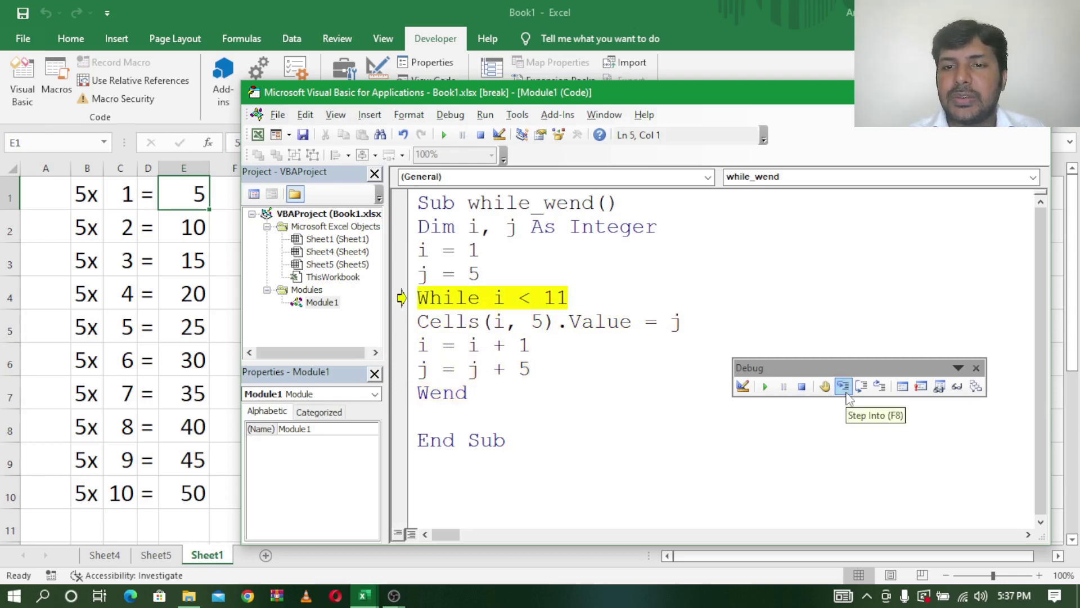
pyautogui.click(843, 387)
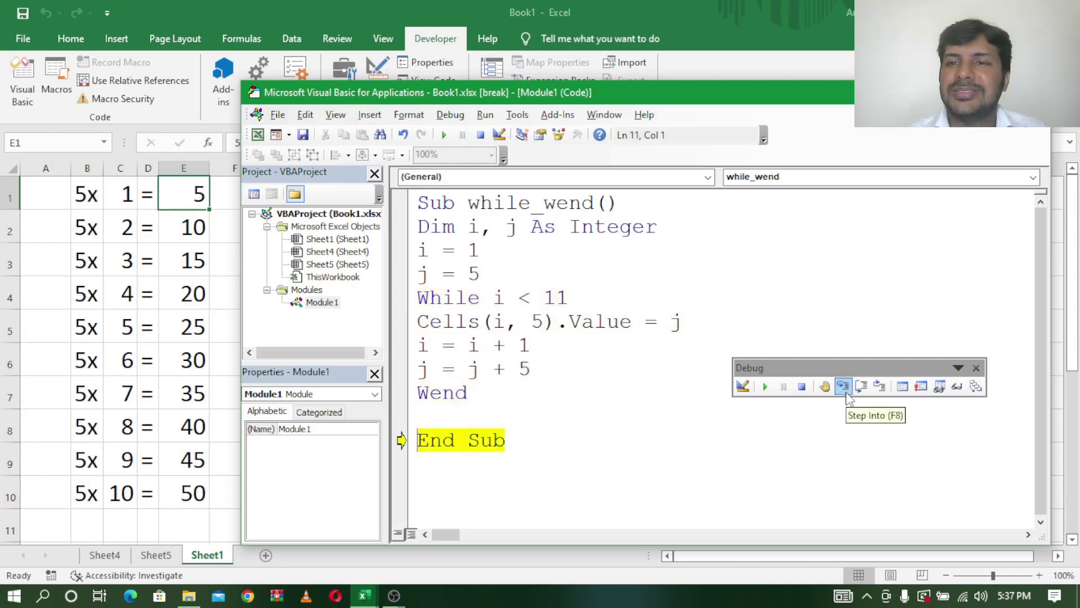
pyautogui.click(842, 387)
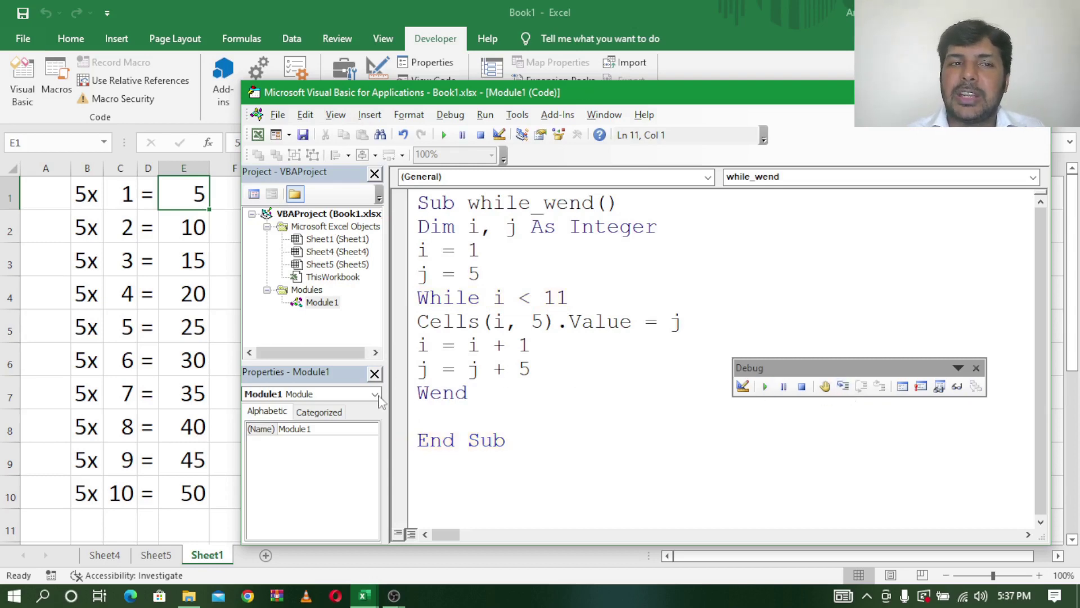